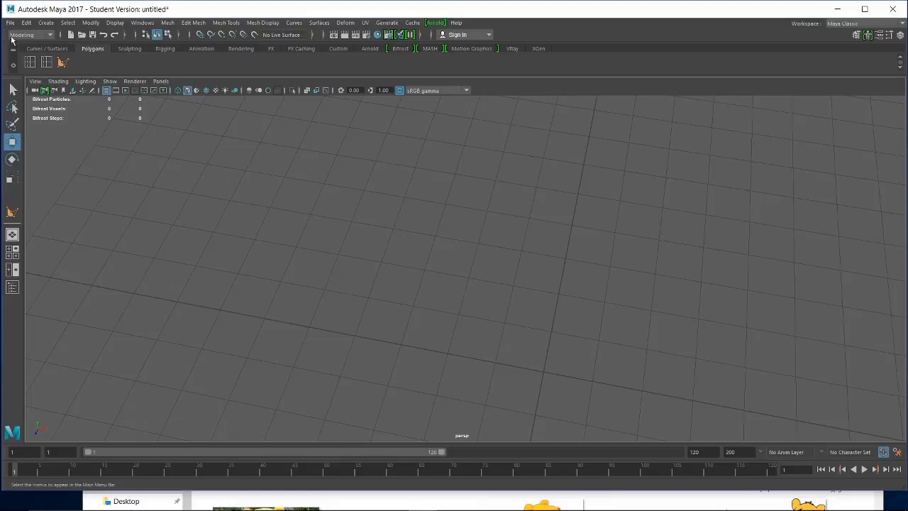
Start a new project in the Project Window and name it bear
left_click(11, 23)
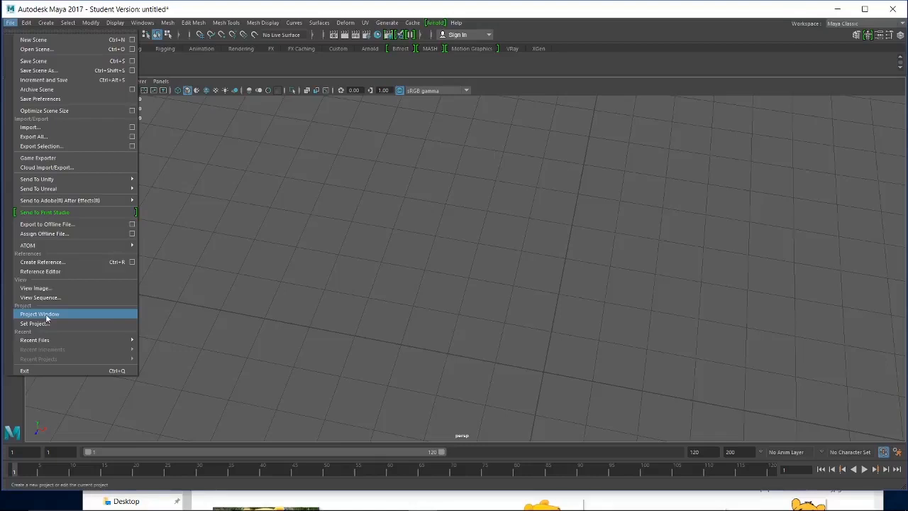
left_click(44, 316)
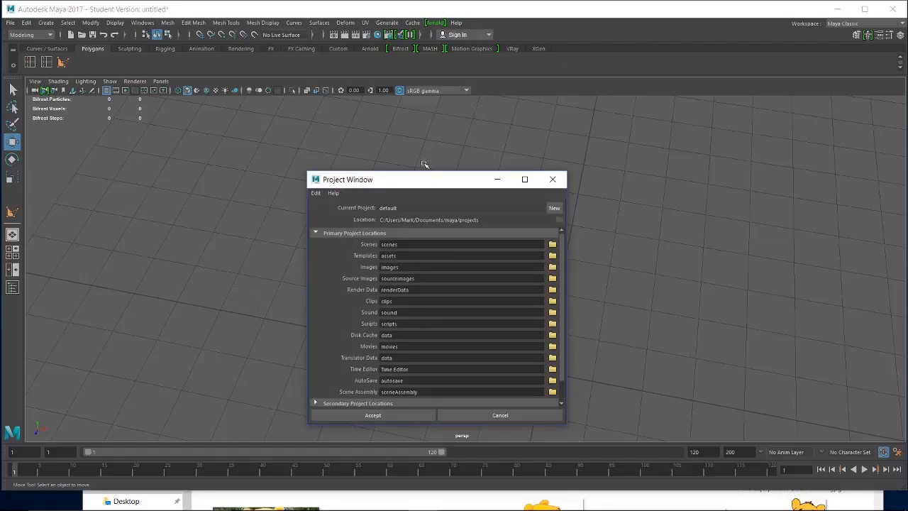
left_click_drag(425, 182, 183, 74)
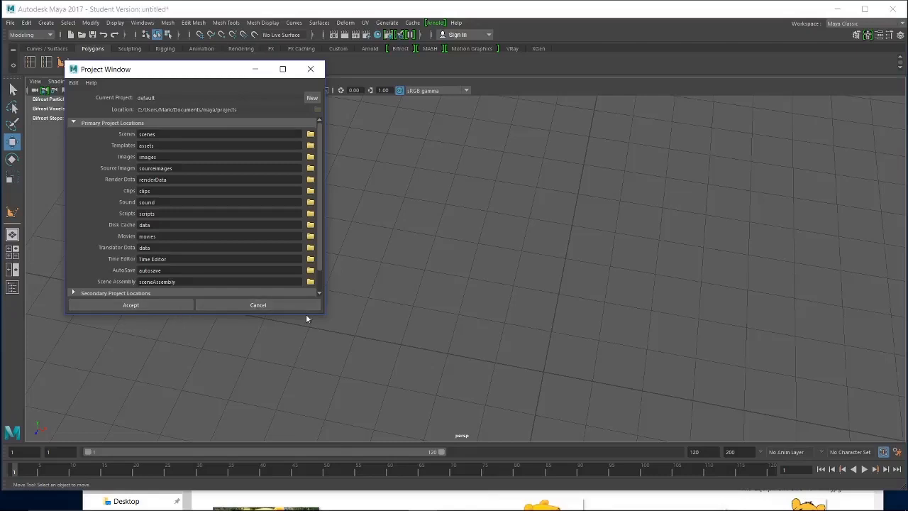
left_click_drag(315, 317, 317, 428)
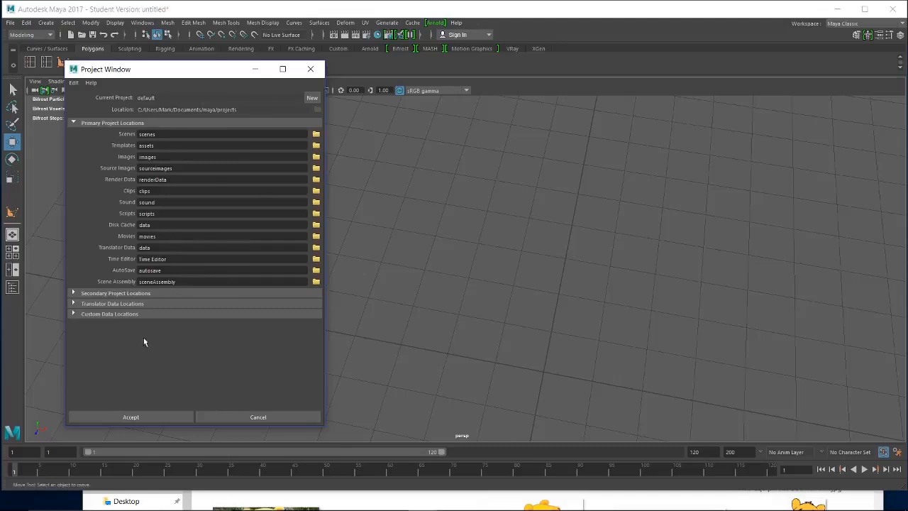
left_click(312, 98)
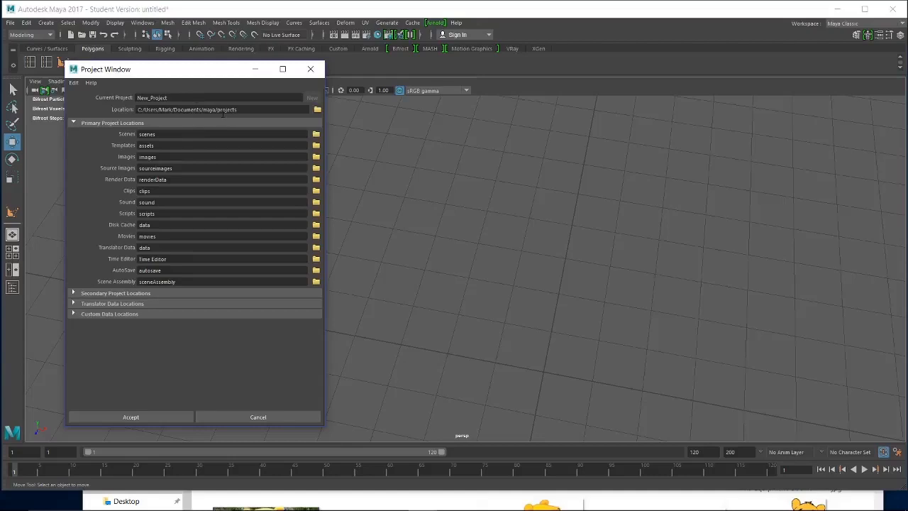
left_click_drag(194, 99, 115, 104)
type("bear")
Browse to the Desktop for the project's location and create a new folder there
left_click(316, 109)
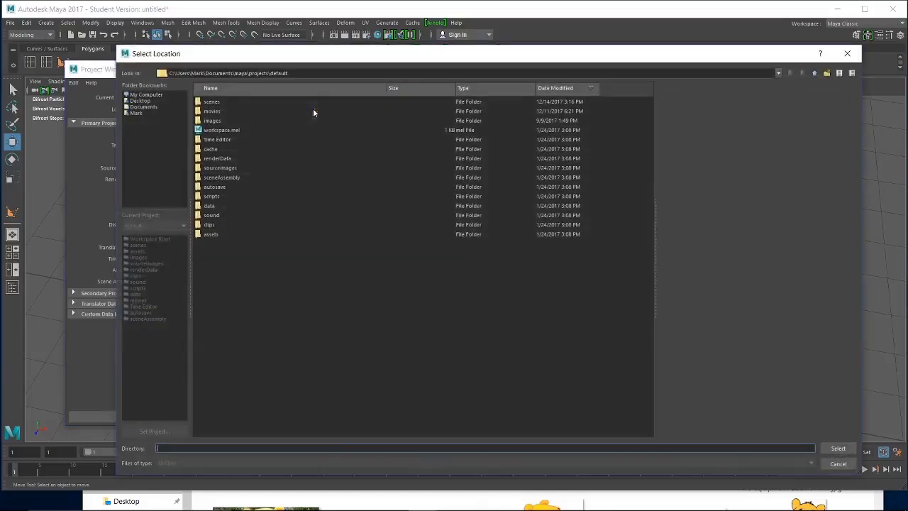
left_click(139, 101)
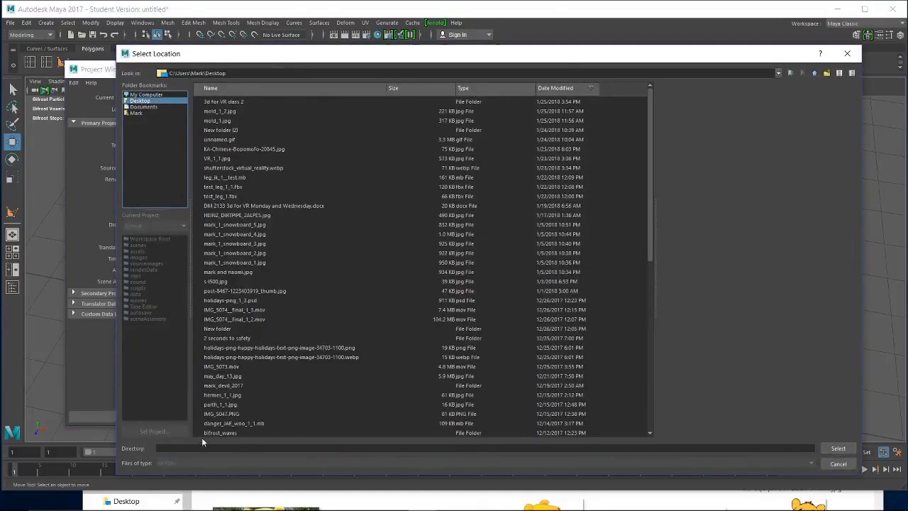
left_click(237, 449)
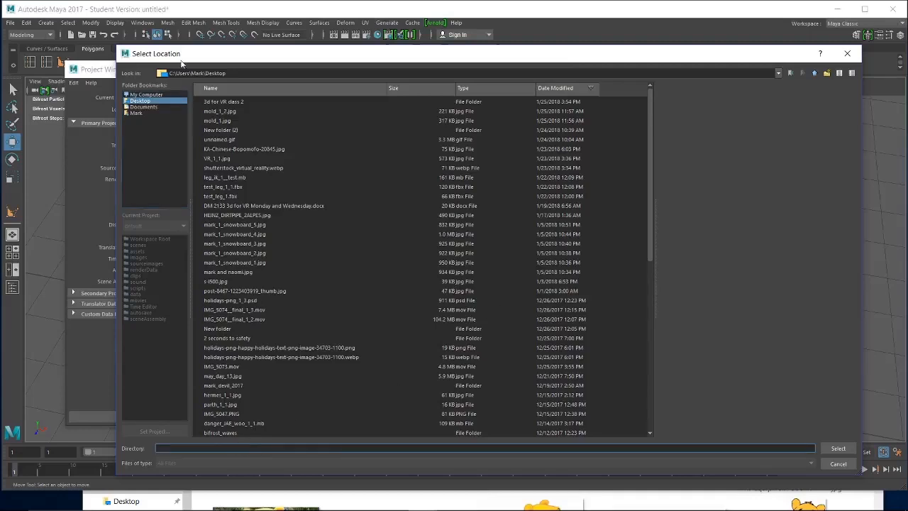
left_click(827, 73)
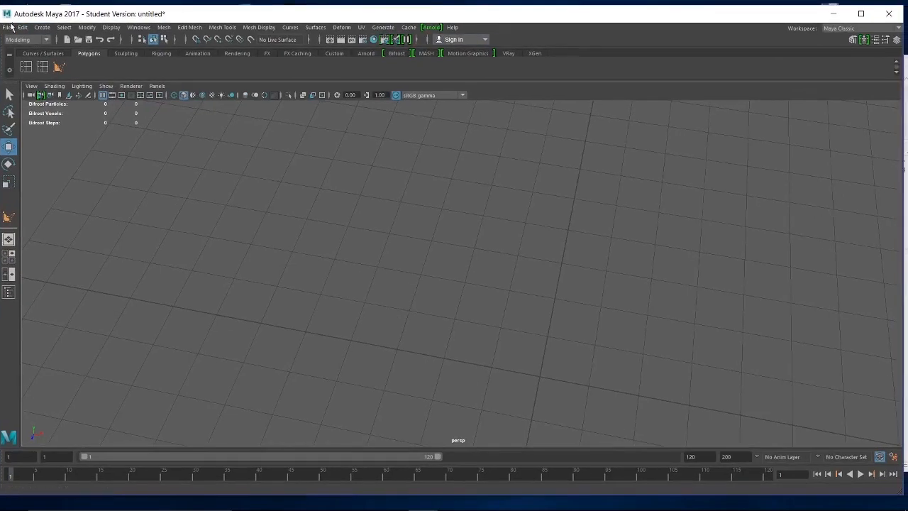
Create a polygon cube at the grid origin
left_click(42, 27)
mouse_move(103, 63)
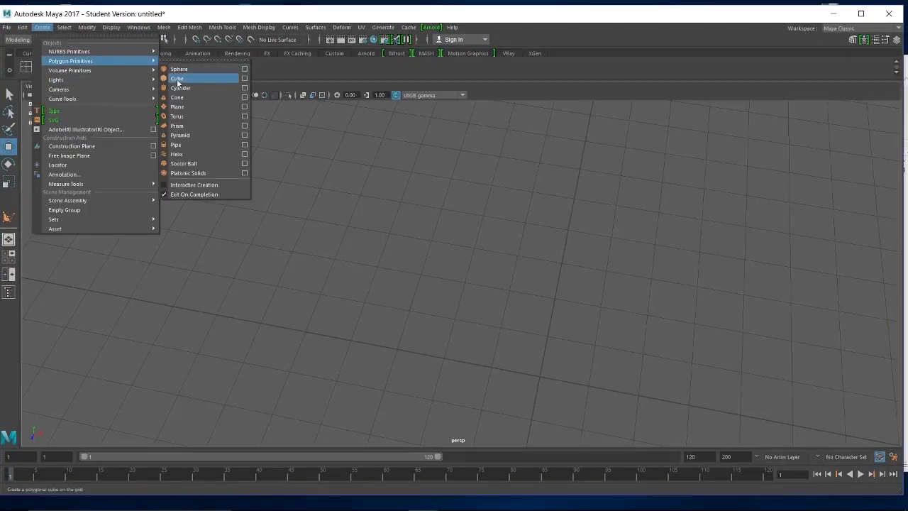
left_click(177, 82)
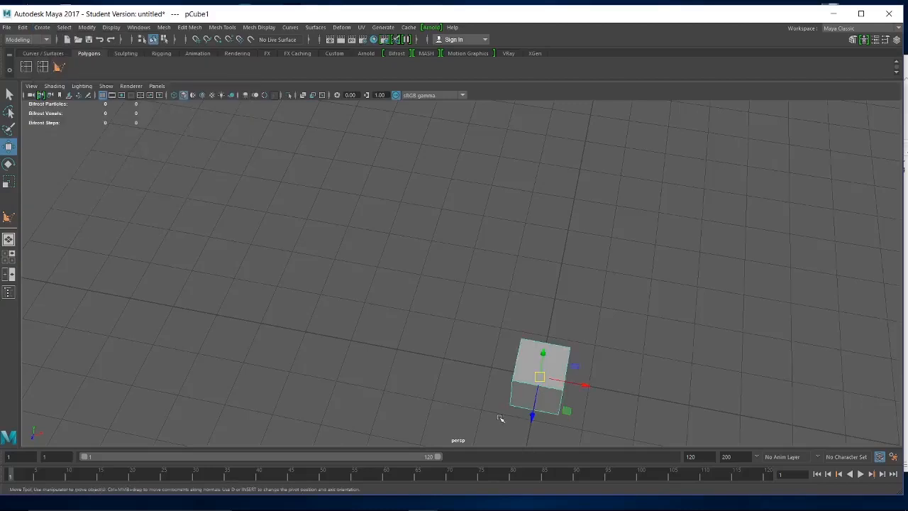
Move the cube about 0.5 units along positive X so its side face lines up with the grid's centre line
left_click_drag(624, 391, 525, 300, "alt")
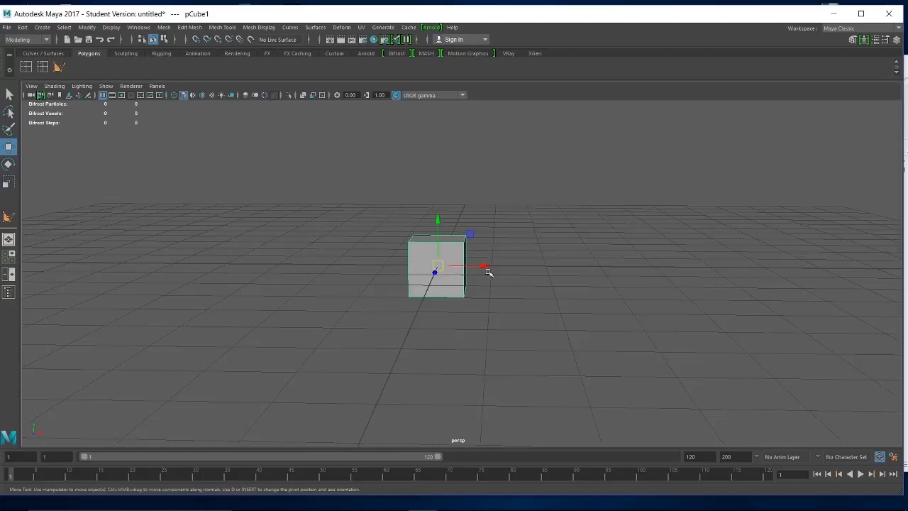
left_click_drag(513, 313, 433, 238, "alt")
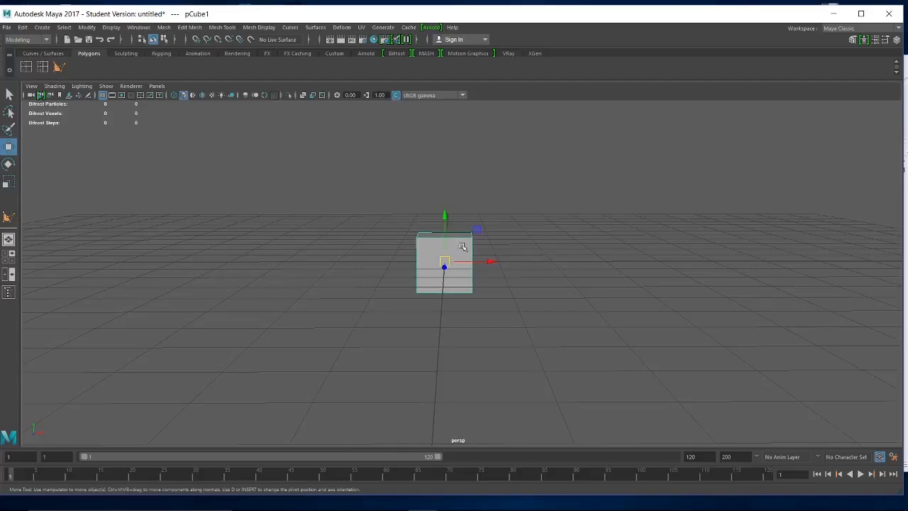
left_click_drag(491, 263, 518, 262)
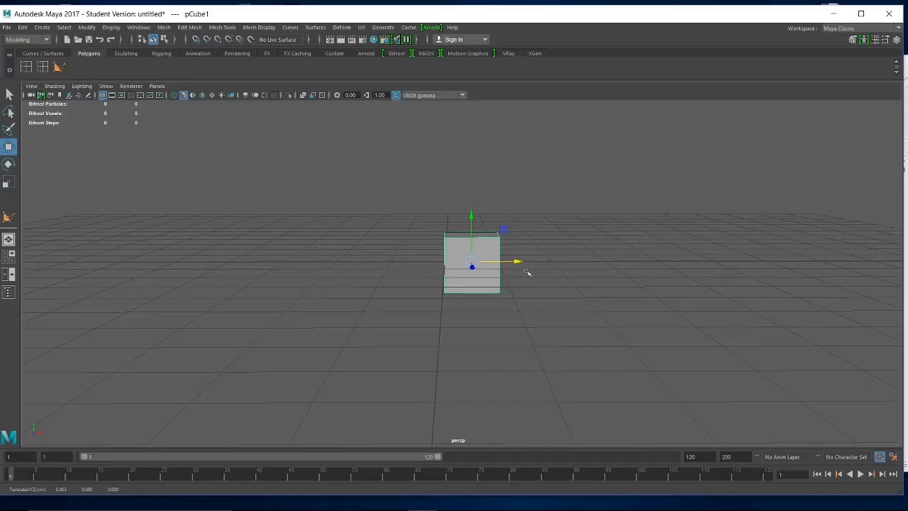
right_click_drag(520, 277, 615, 360, "alt")
middle_click_drag(631, 310, 631, 308, "alt")
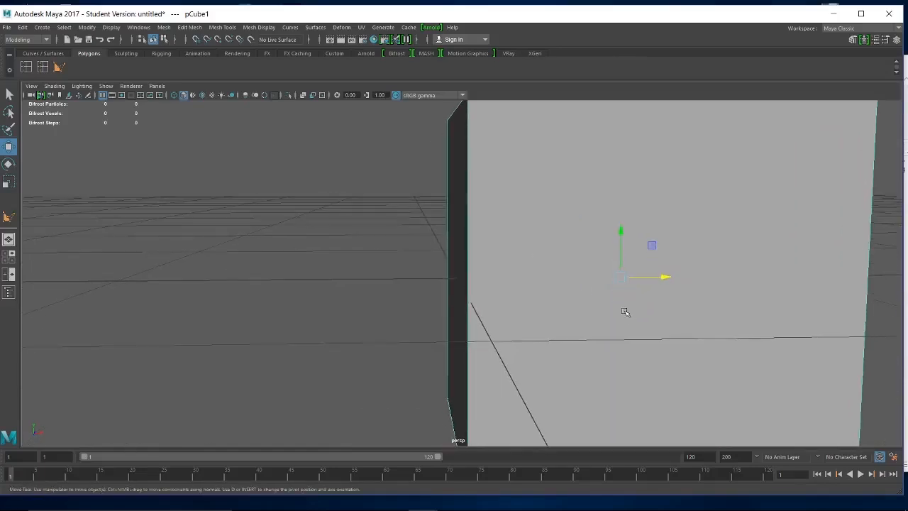
right_click_drag(490, 315, 552, 394, "alt")
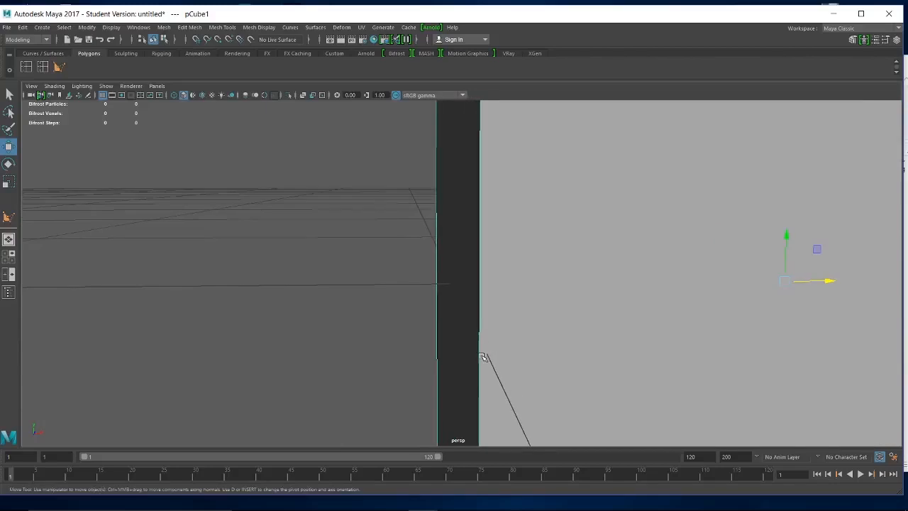
left_click_drag(831, 281, 832, 282)
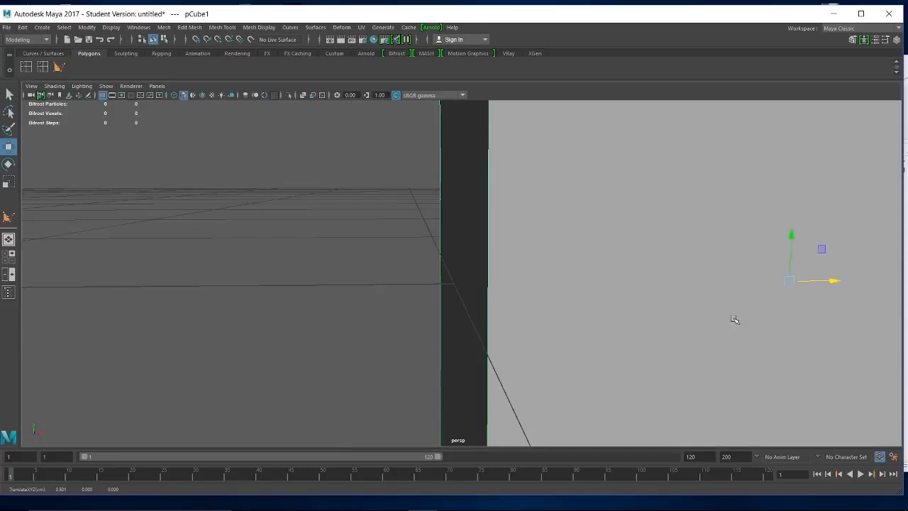
Try rotating the cube freely about its own centre and undo the rotation
key("f")
left_click_drag(685, 299, 574, 291, "alt")
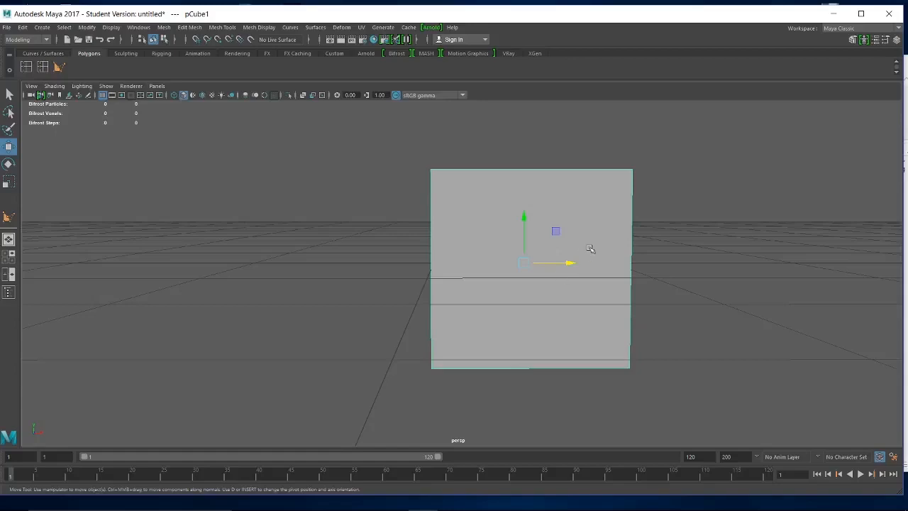
left_click_drag(546, 286, 561, 256, "alt")
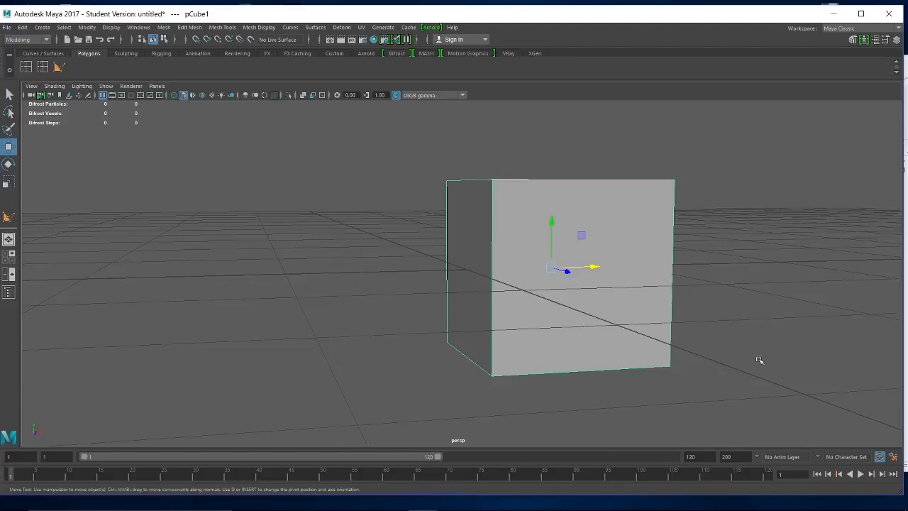
key("e")
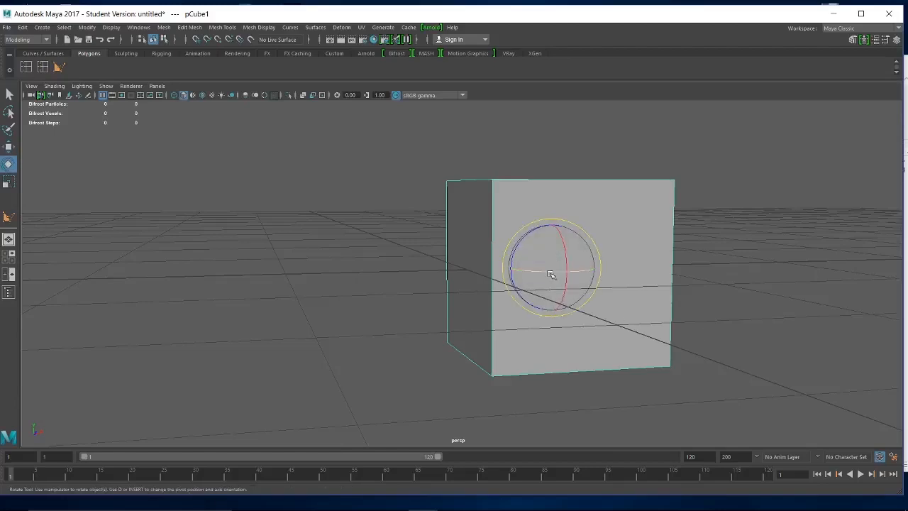
mouse_move(578, 260)
left_mouse_down()
mouse_move(550, 255)
mouse_move(604, 221)
mouse_move(542, 251)
mouse_move(630, 243)
mouse_move(608, 284)
mouse_move(568, 260)
mouse_move(517, 263)
mouse_move(562, 277)
mouse_move(584, 237)
mouse_move(570, 268)
left_mouse_up()
key("ctrl+z")
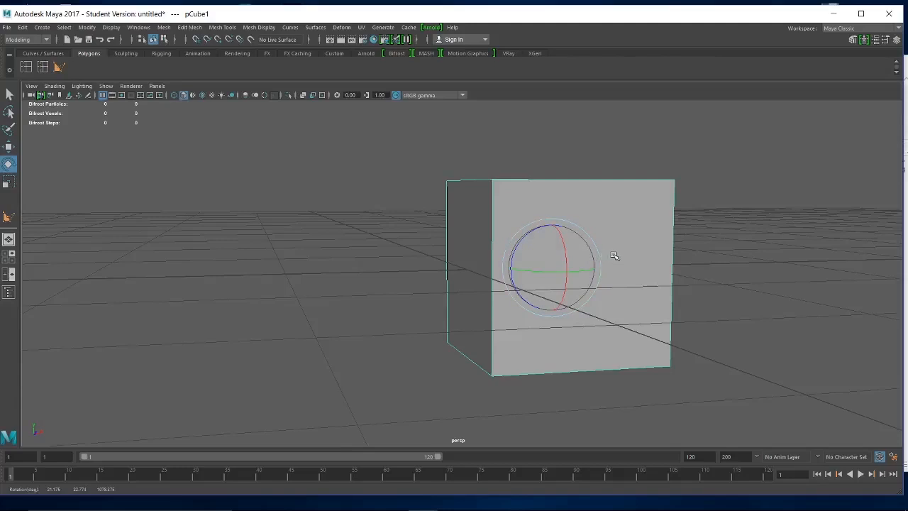
Move the cube's pivot along negative X, well outside the cube, and leave pivot editing
key("w")
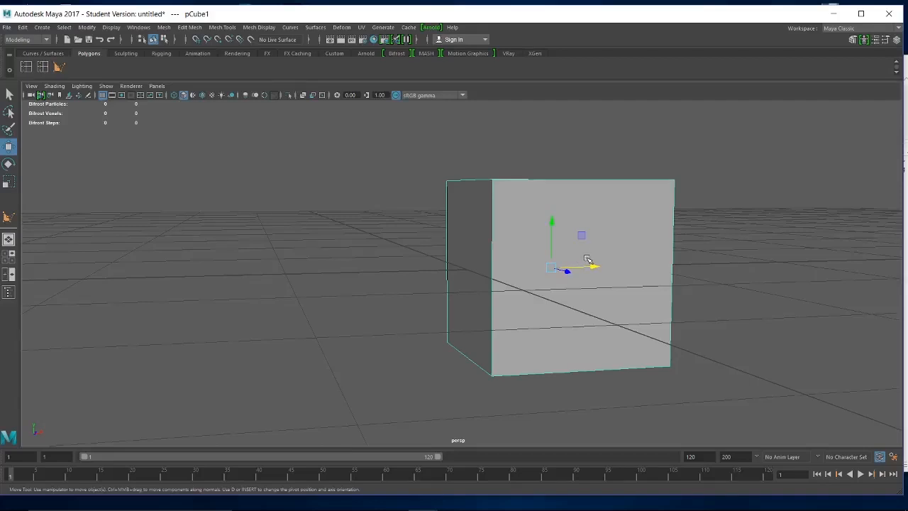
key("d")
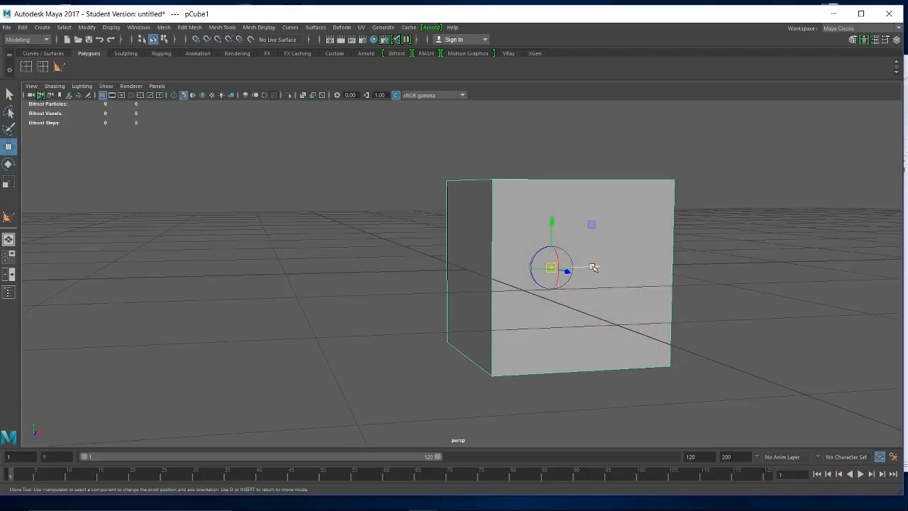
left_click_drag(593, 268, 152, 285)
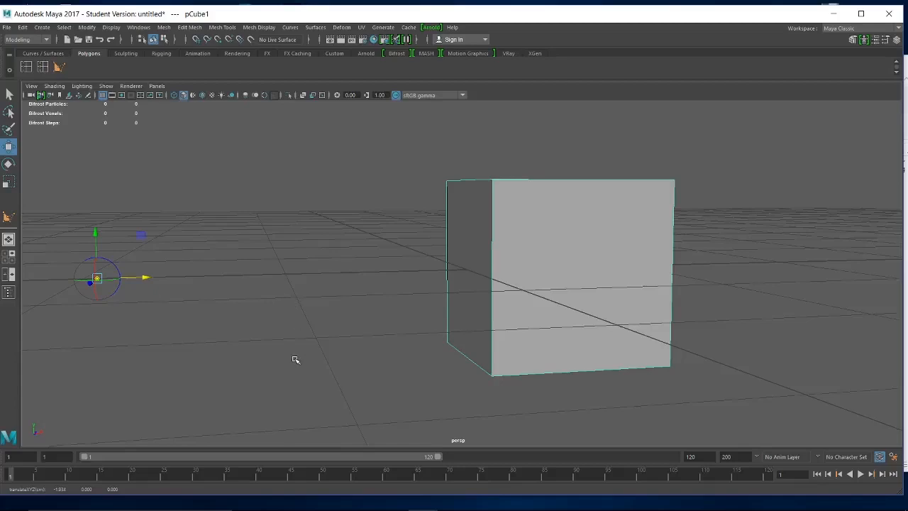
key("Insert")
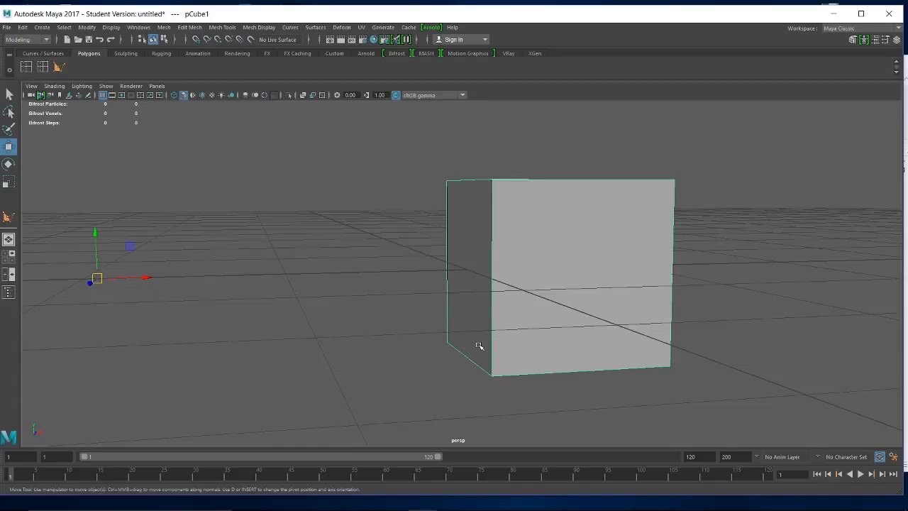
Rotate the cube freely around its offset pivot several times
key("e")
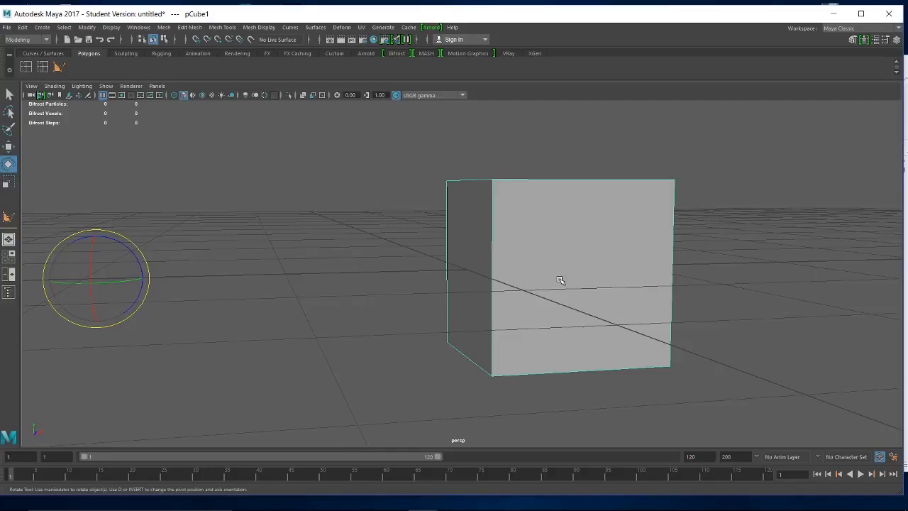
left_click_drag(108, 273, 217, 289)
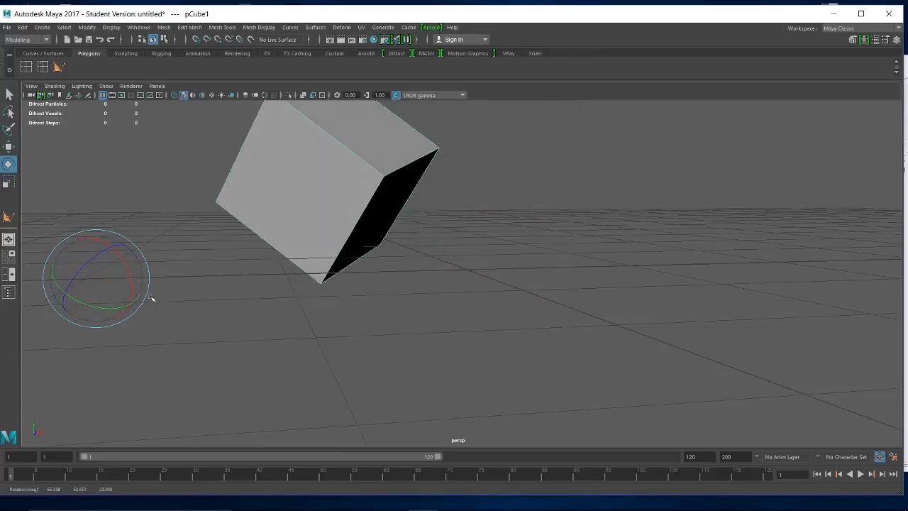
left_click_drag(112, 284, 166, 276)
left_click_drag(104, 269, 279, 253)
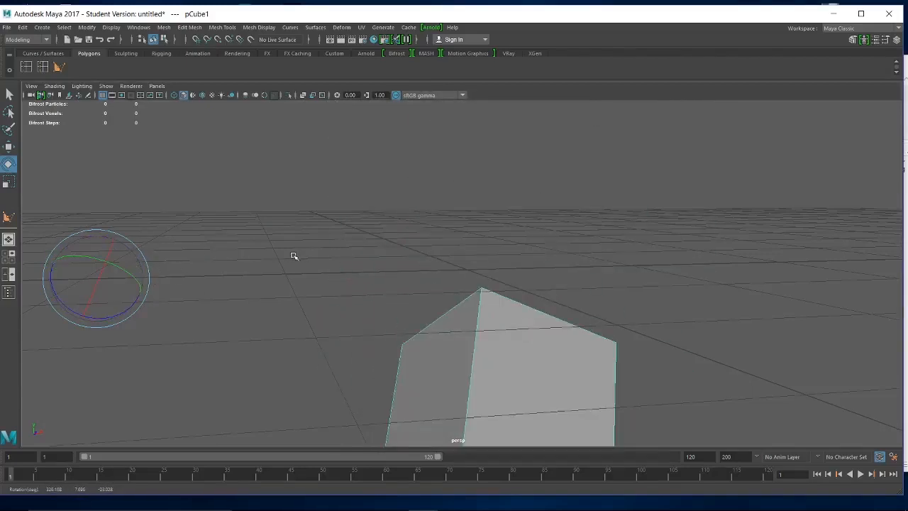
Cancel the scene save and undo the cube's rotations around the offset pivot
key("ctrl+s")
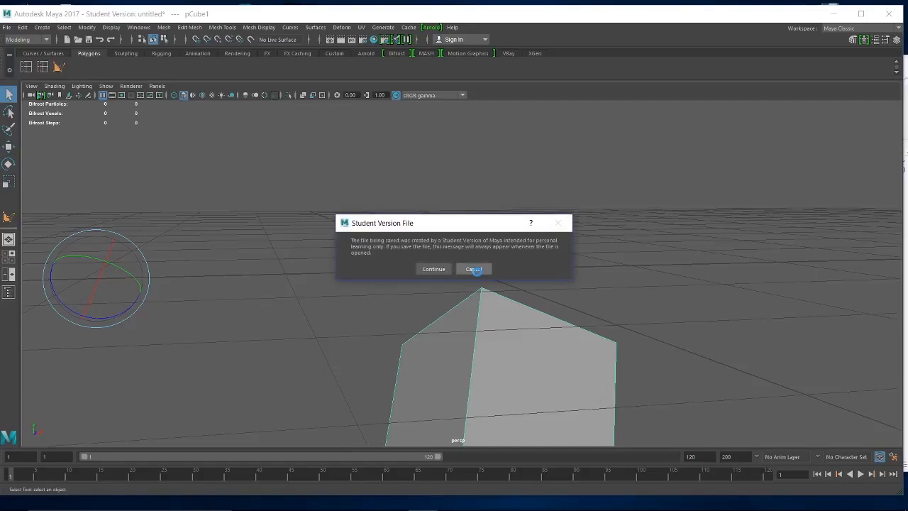
left_click(475, 270)
key("ctrl+z")
key("ctrl+z")
key("ctrl+z")
key("ctrl+z")
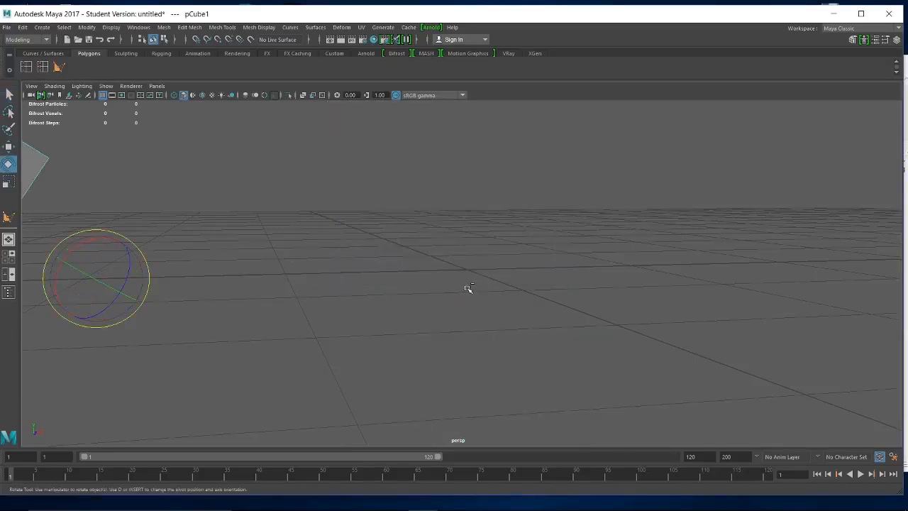
key("ctrl+z")
key("ctrl+z")
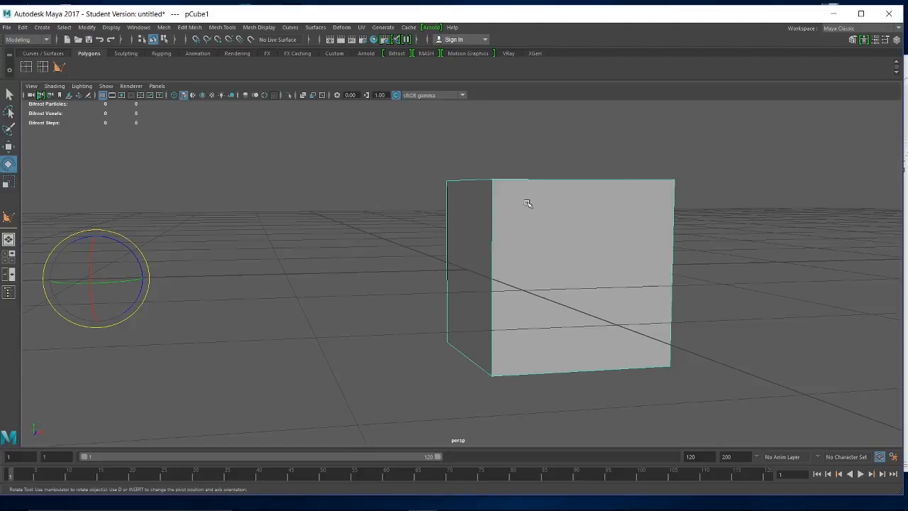
Turn on point snapping and snap the cube's pivot along X to its vertices, ending on the positive X side
key("d")
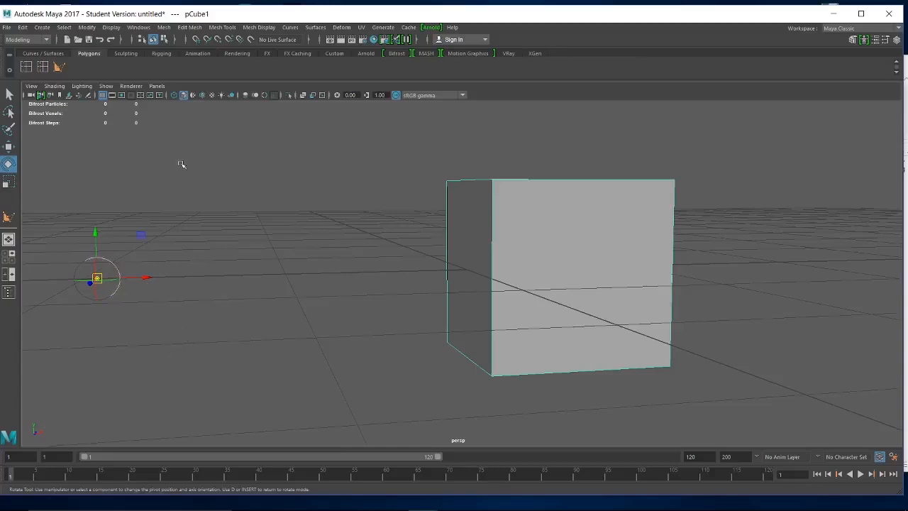
left_click(218, 39)
key("v")
key("x")
key("v")
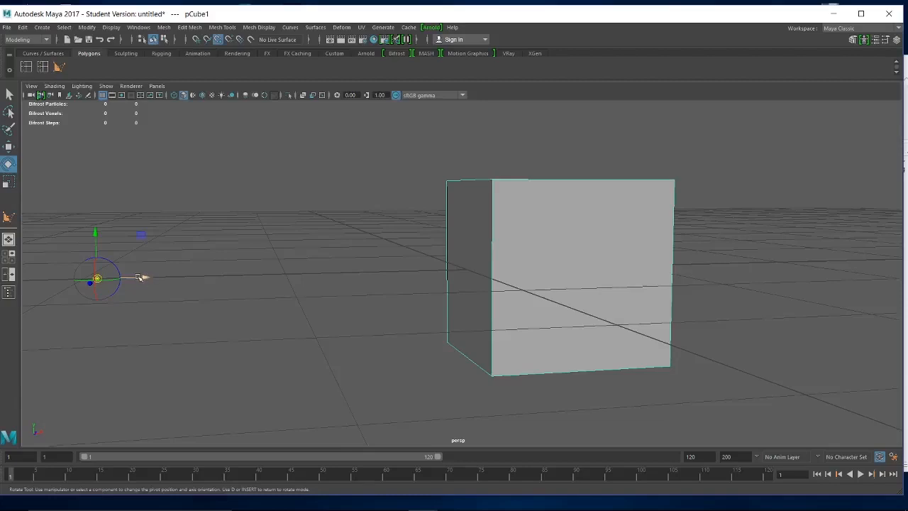
left_click_drag(144, 278, 141, 276)
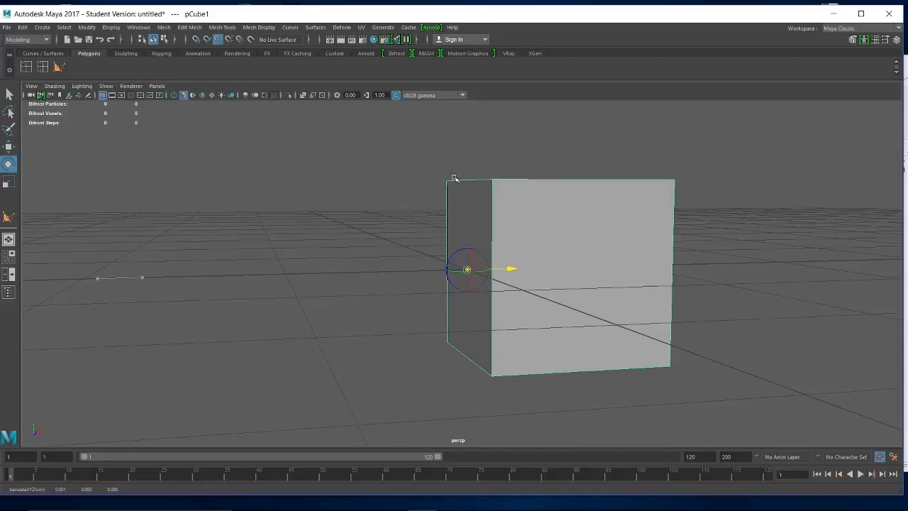
left_click_drag(501, 181, 688, 183)
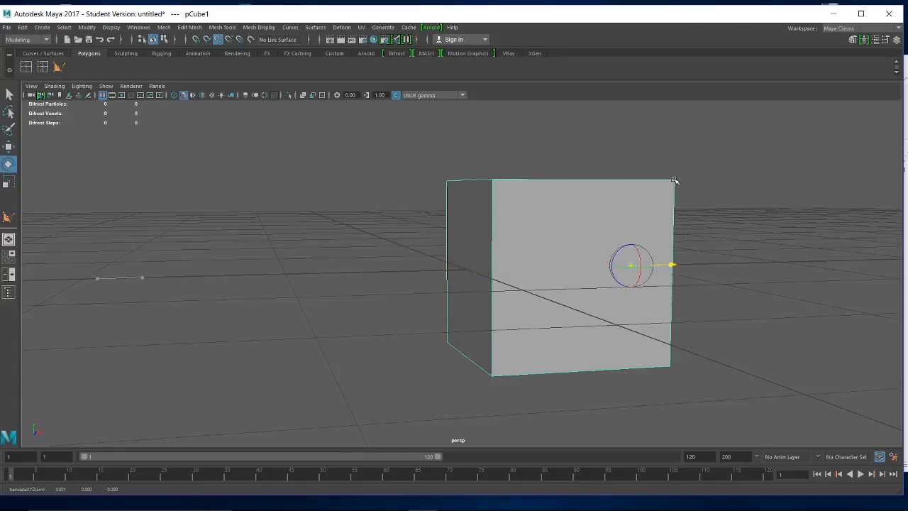
Snap the cube's pivot along X to the vertices on its negative X side and leave pivot editing
left_click_drag(594, 184, 447, 183)
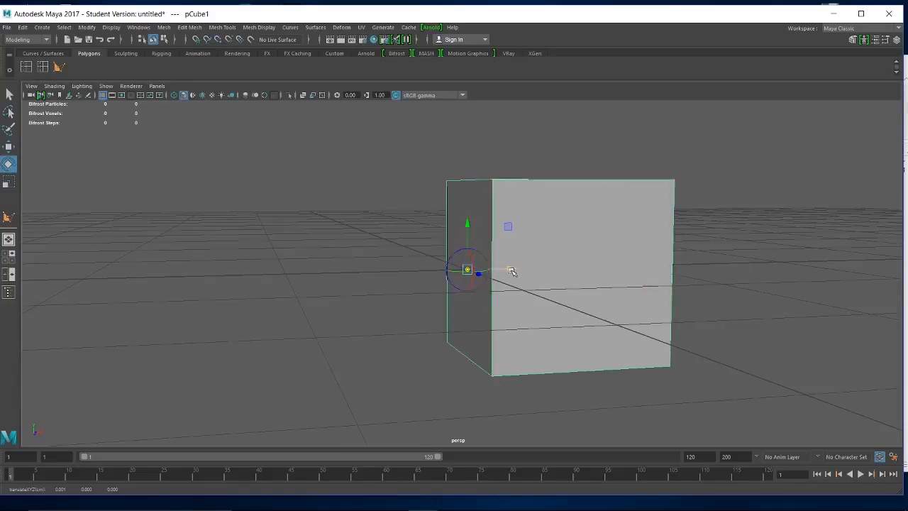
key("Insert")
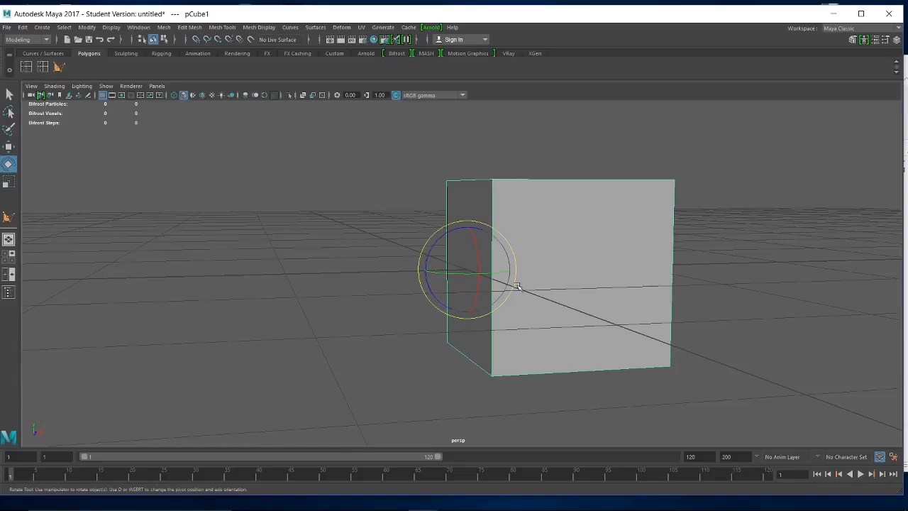
Move the cube along positive X, and use grid snapping to bring its pivot back to X 0
key("w")
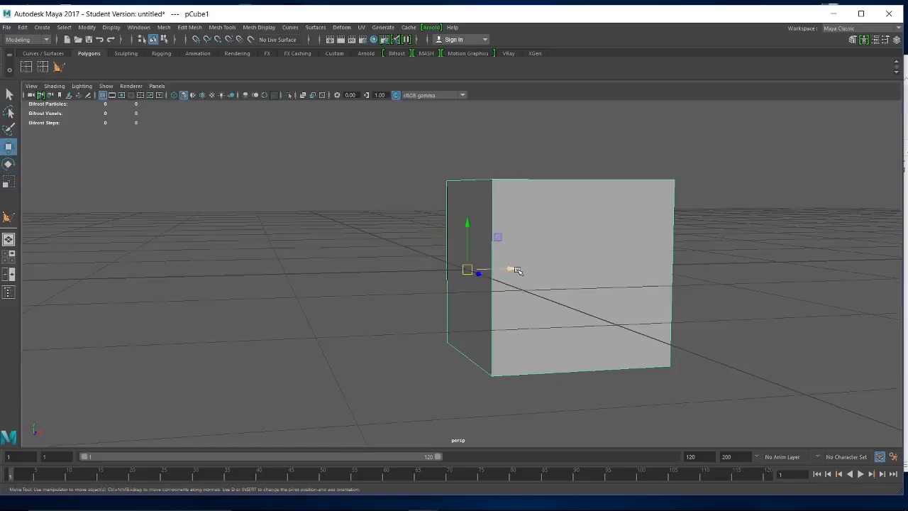
left_click_drag(509, 268, 555, 213)
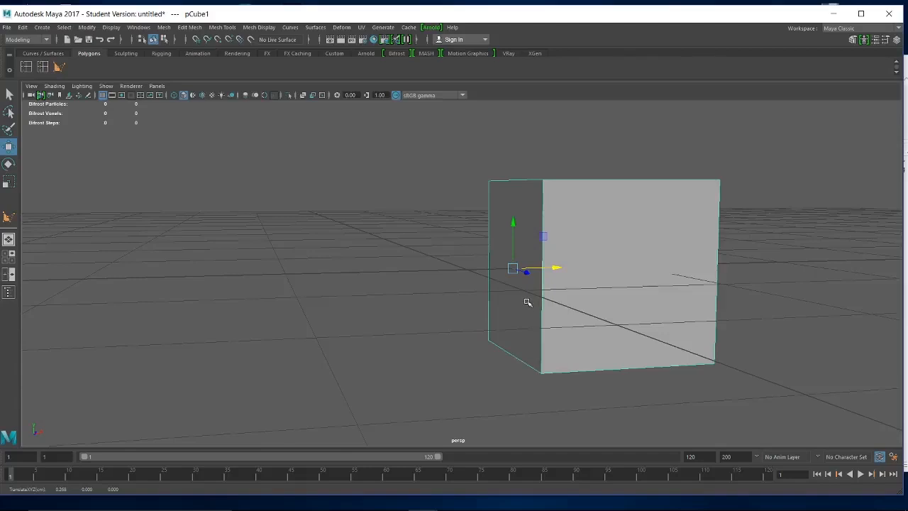
key("x")
key("x")
key("x")
left_click_drag(553, 266, 482, 275)
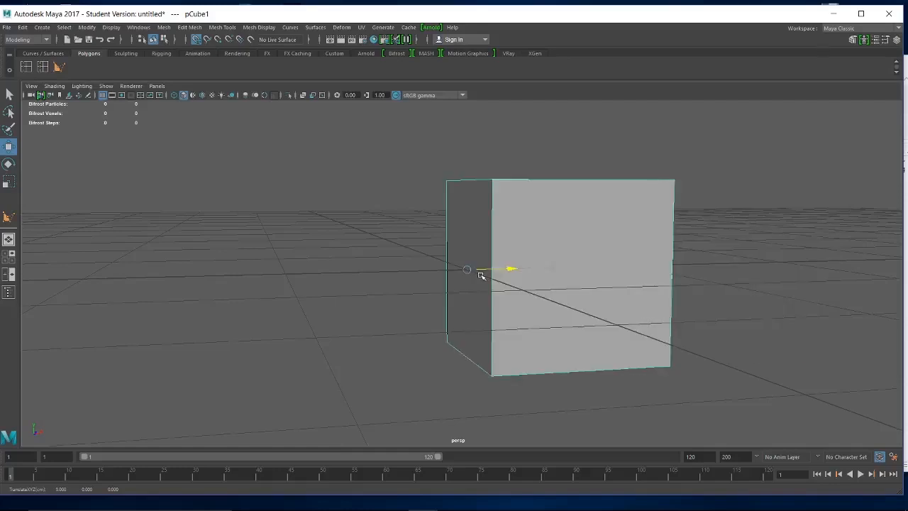
left_click_drag(481, 276, 480, 274)
key("x")
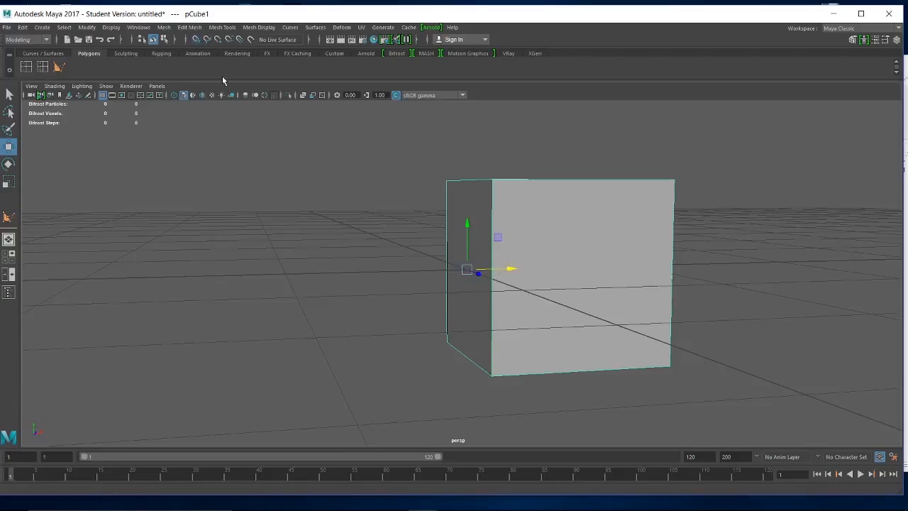
left_click(198, 43)
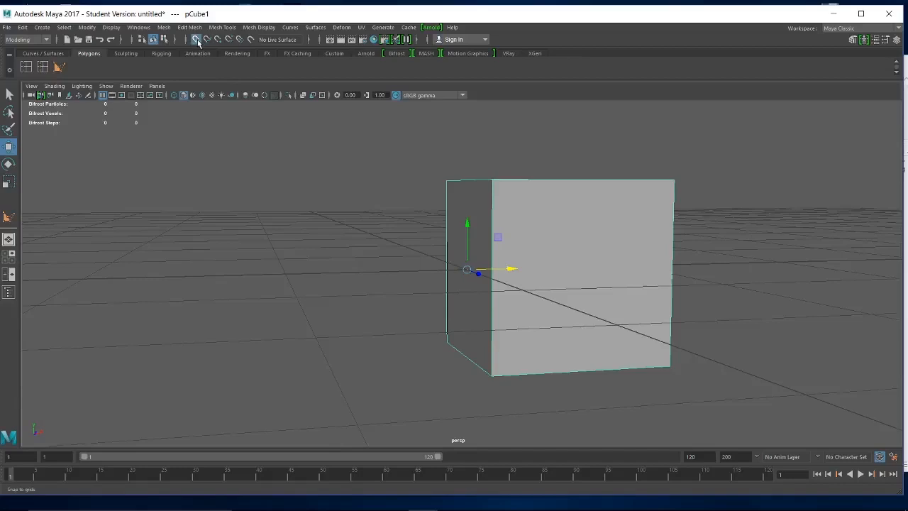
left_click_drag(511, 268, 471, 274)
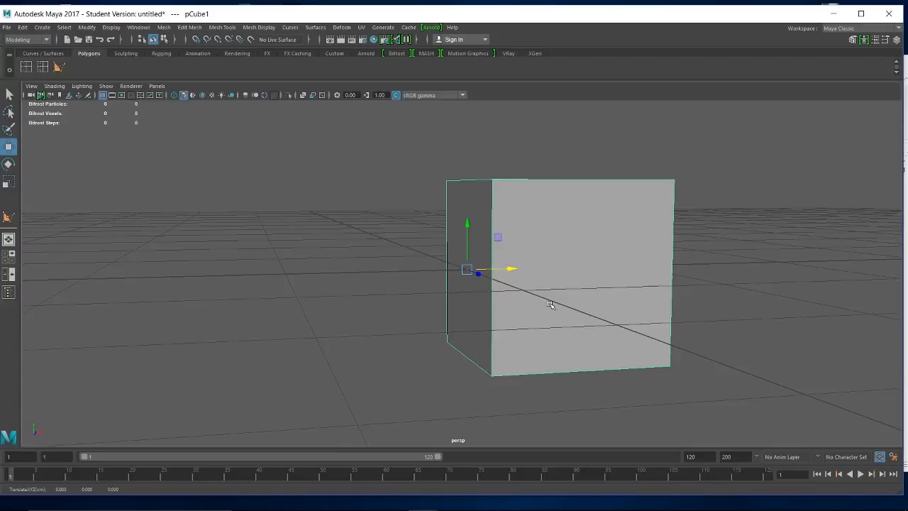
Create one mirrored duplicate of the cube with Duplicate Special, using geometry type Copy and an X scale of -1
left_click_drag(562, 264, 533, 260, "alt")
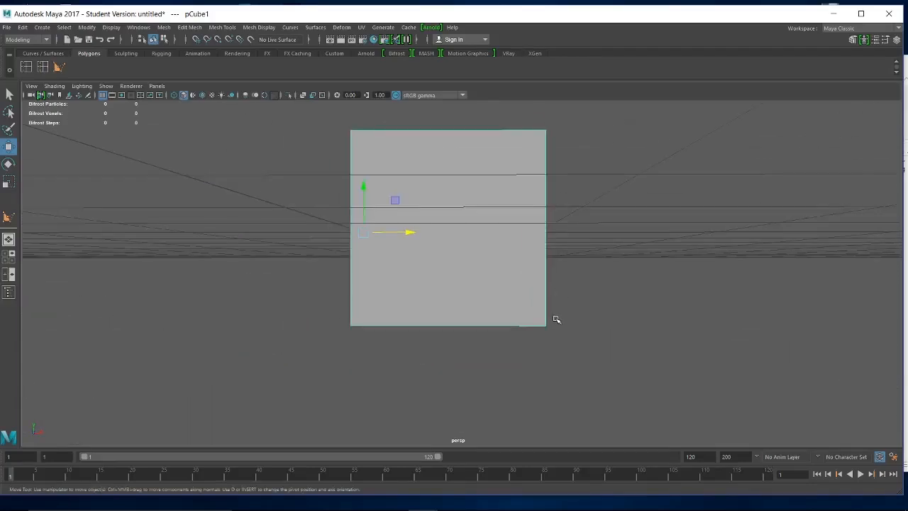
left_click_drag(557, 320, 572, 308, "alt")
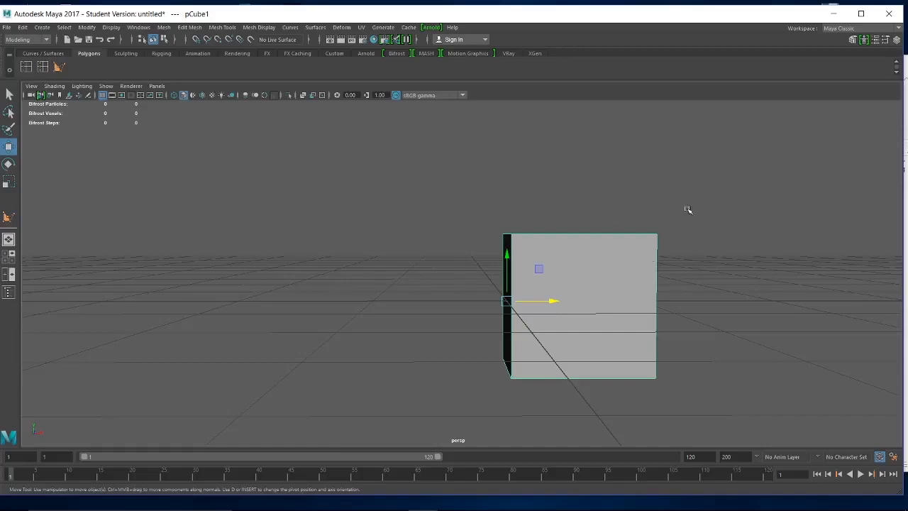
left_click(581, 190)
left_click(600, 244)
left_click(22, 28)
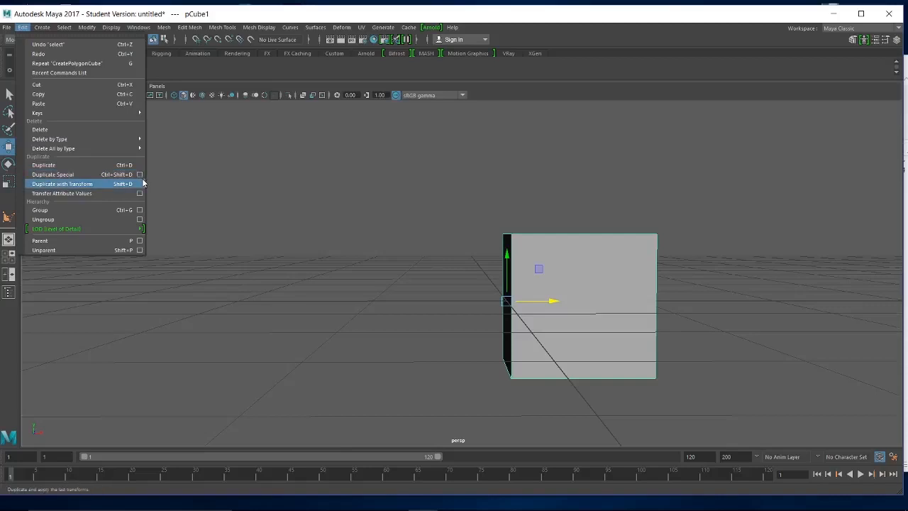
left_click(139, 174)
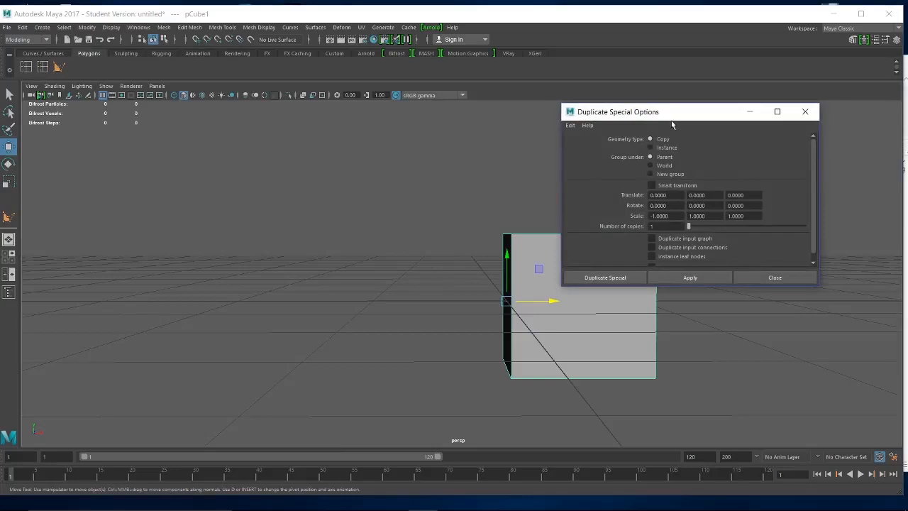
left_click_drag(679, 115, 260, 107)
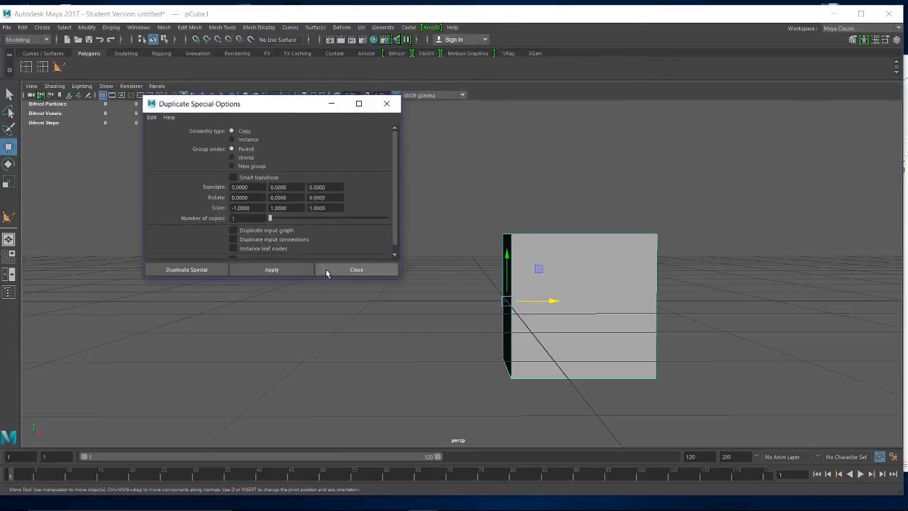
left_click_drag(324, 278, 303, 439)
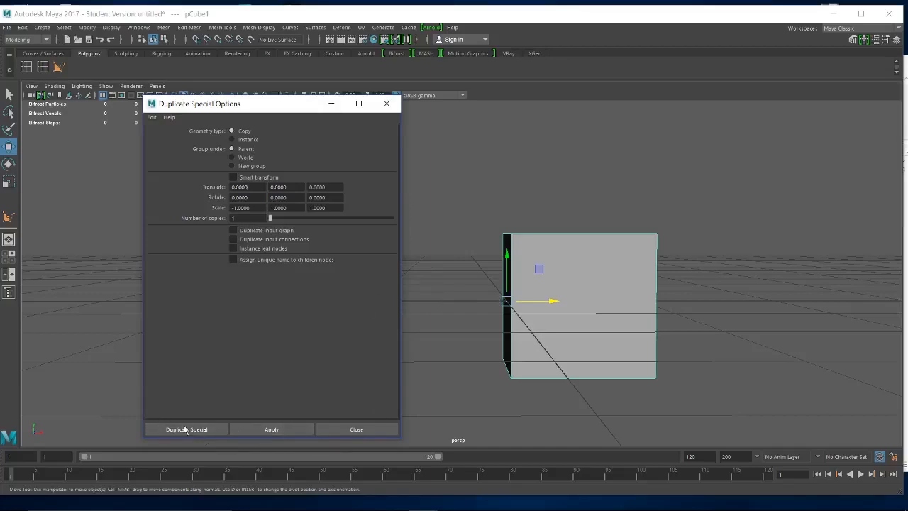
left_click(256, 429)
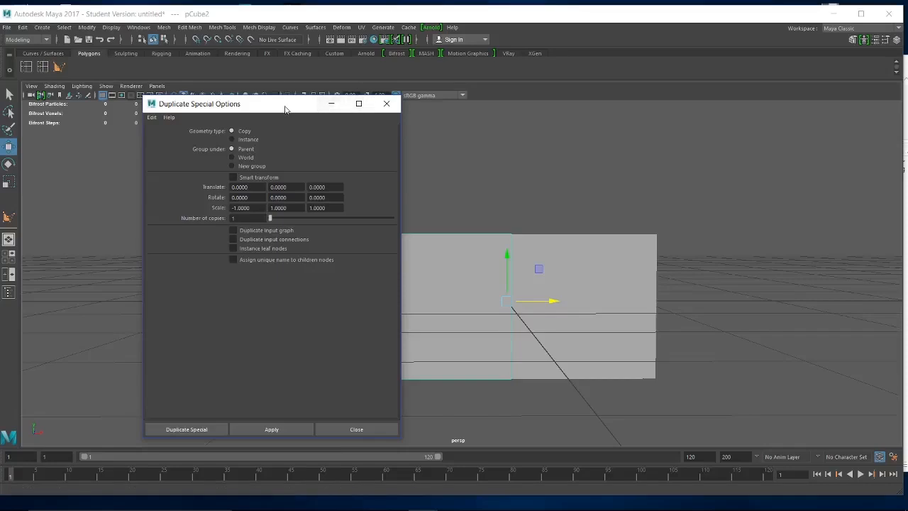
left_click_drag(285, 109, 128, 123)
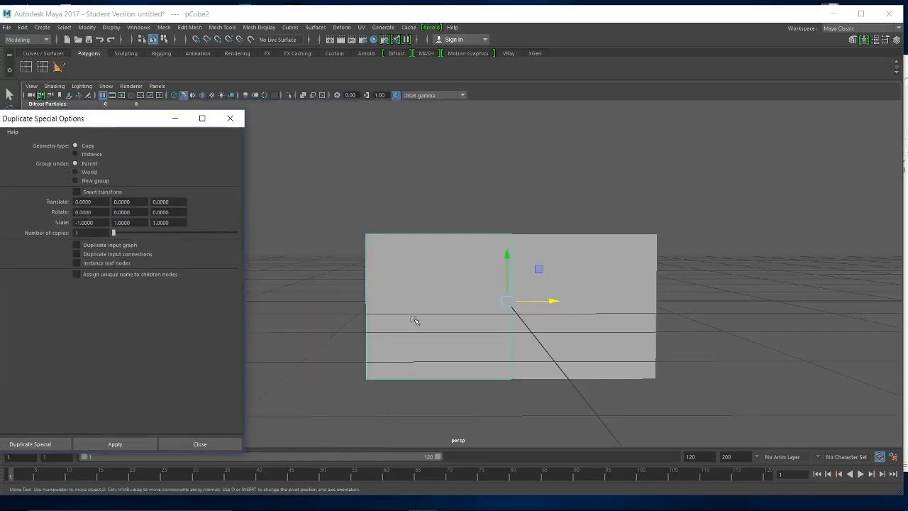
Try moving the original cube's upper outer front vertex outward and down beside the copied cube, and undo the move
left_click(594, 203)
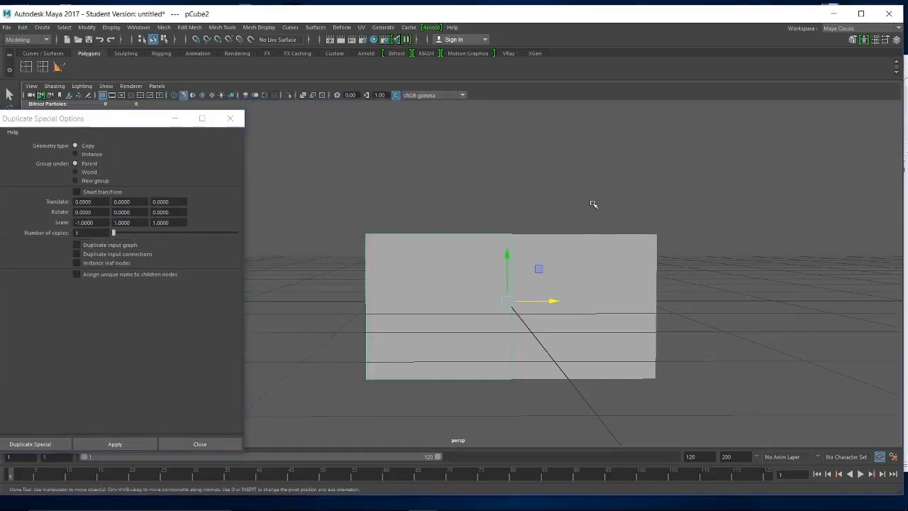
left_click(586, 274)
right_click(614, 260)
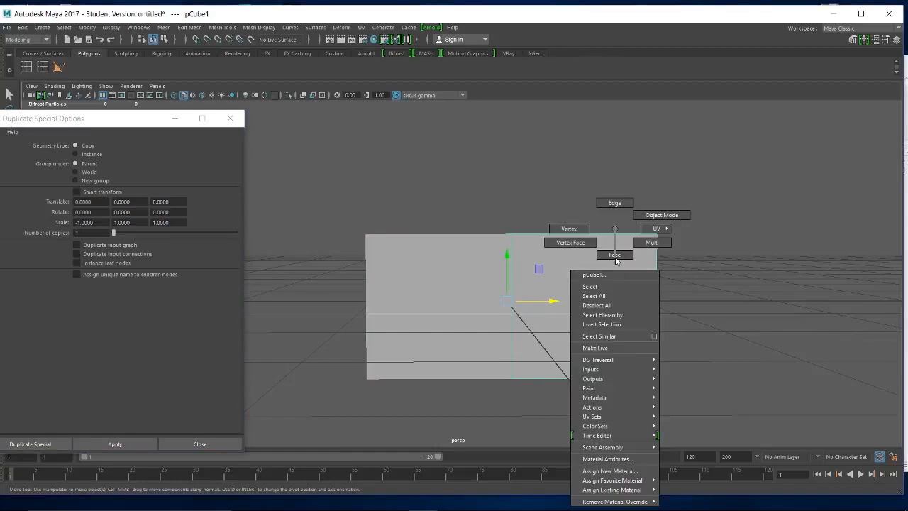
left_click(545, 228)
left_click(657, 235)
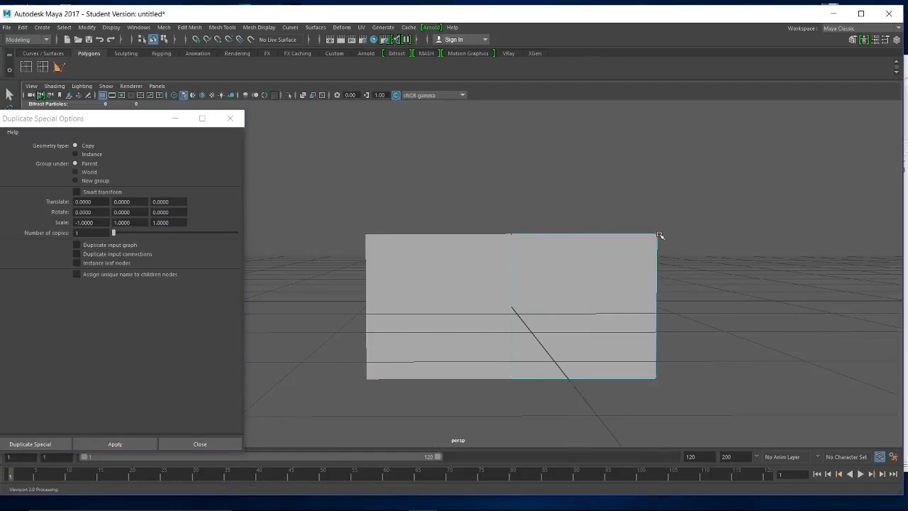
left_click_drag(655, 235, 454, 297)
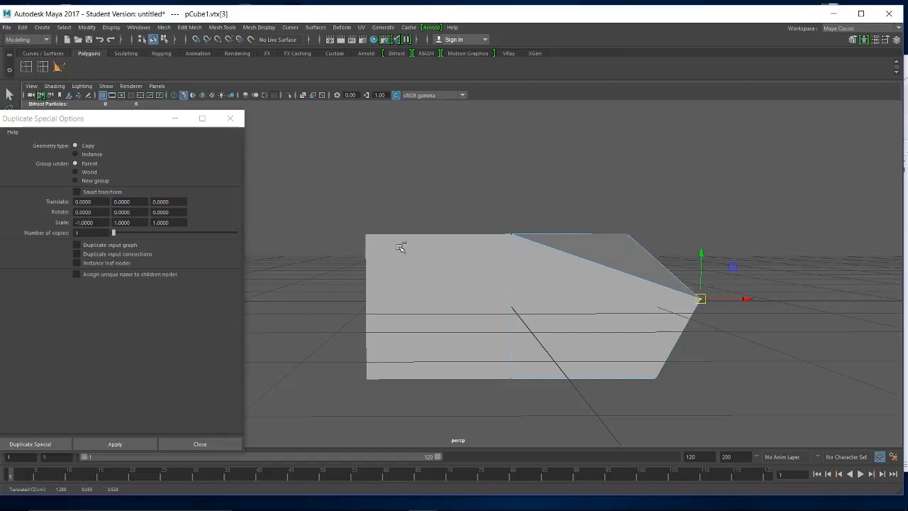
key("ctrl+z")
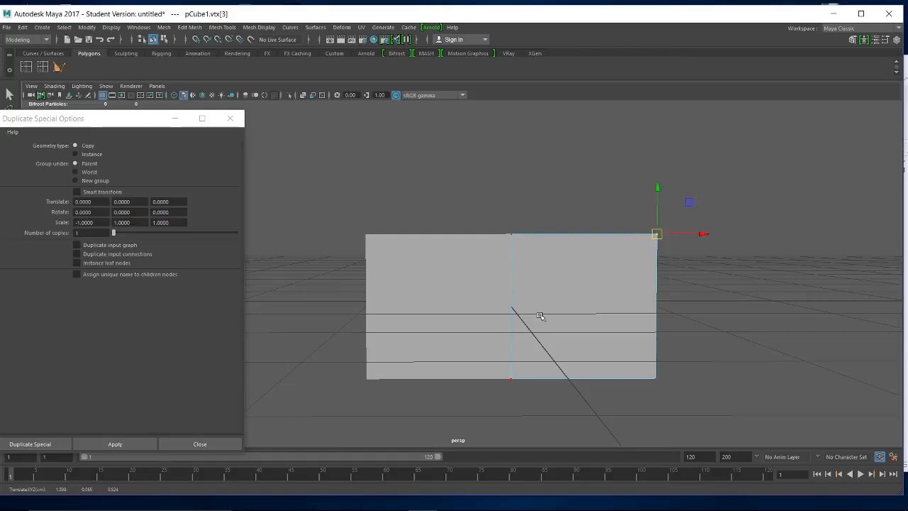
Delete the mirrored copy on the negative X side and select the original cube
right_click_drag(469, 271, 493, 219)
left_click(465, 264)
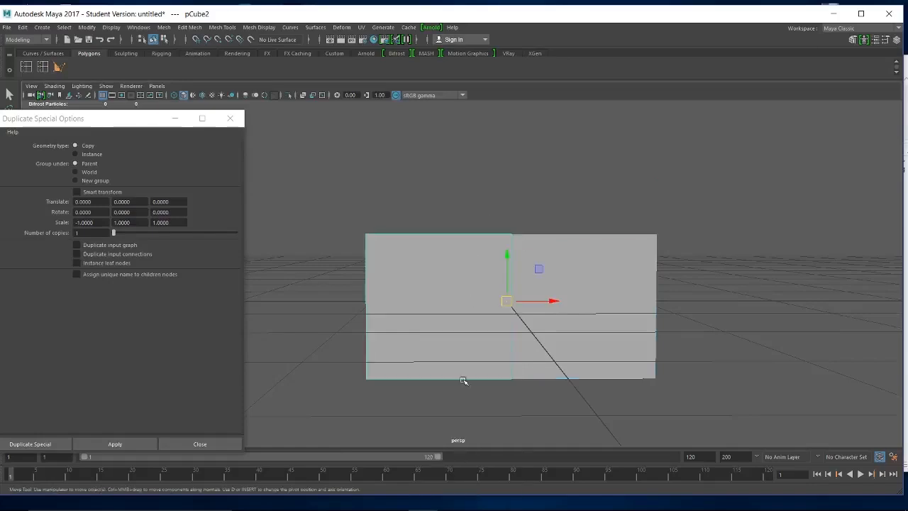
key("Delete")
left_click(556, 350)
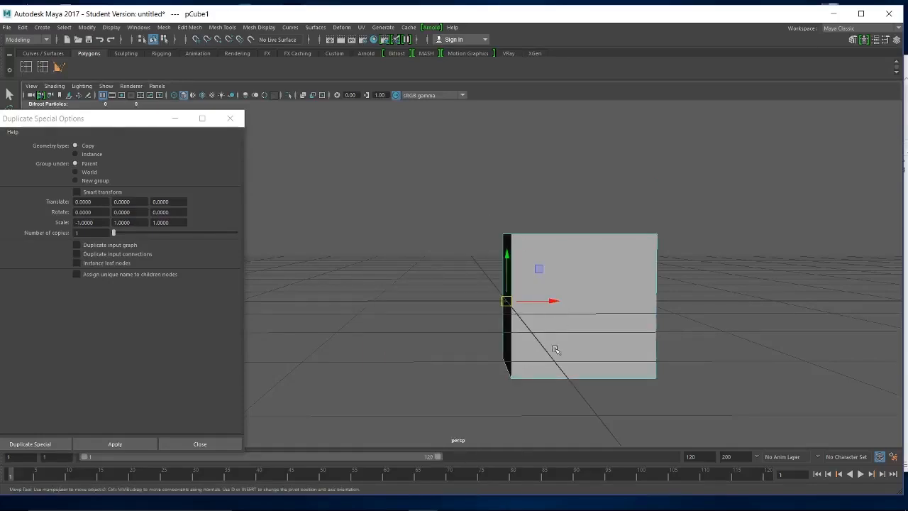
Duplicate the cube as an Instance with an X scale of -1 and minimise the Duplicate Special options
left_click_drag(83, 118, 156, 62)
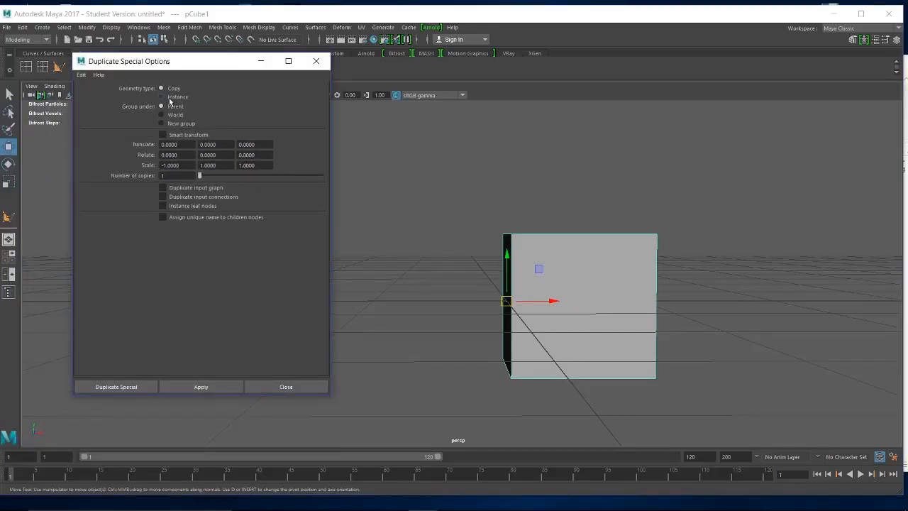
left_click(162, 98)
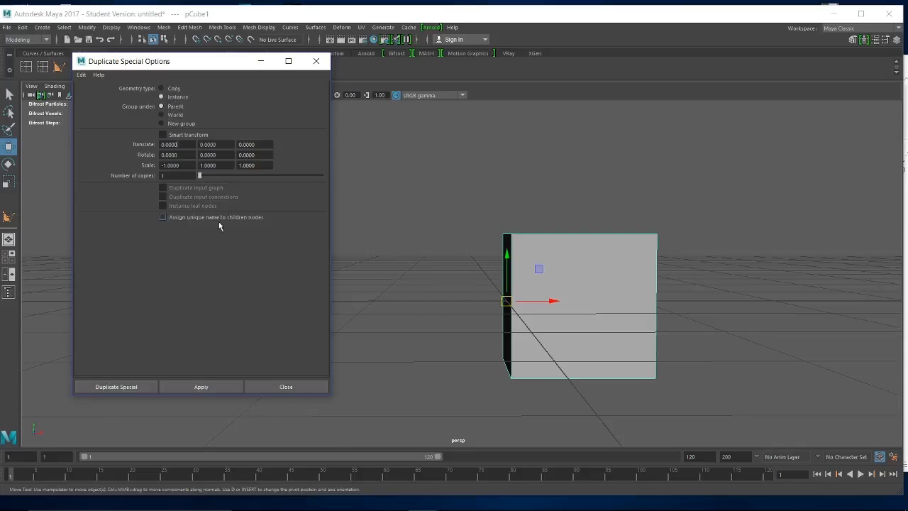
left_click(193, 389)
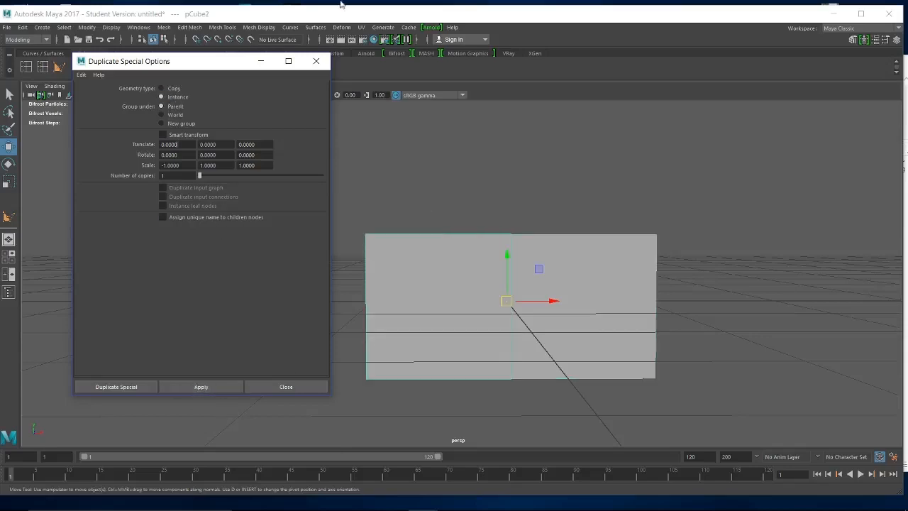
left_click(260, 61)
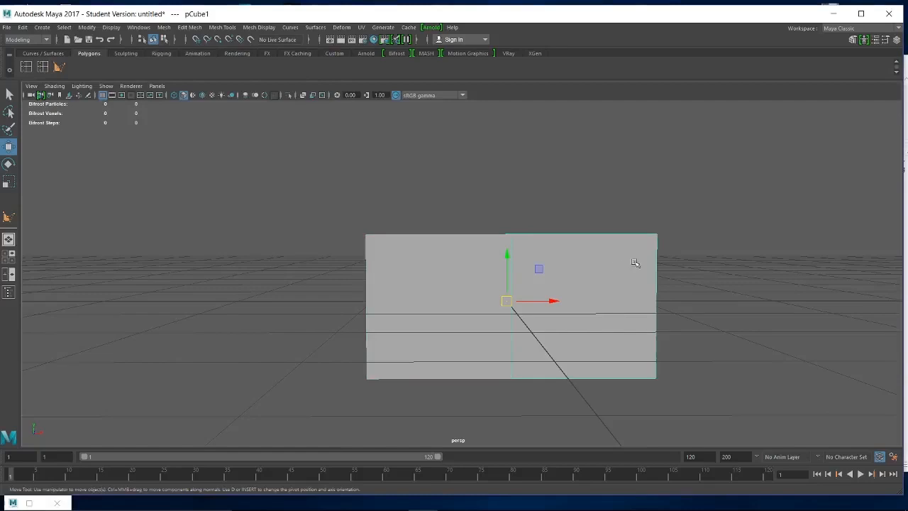
Move the original cube's upper outer front vertex far outward and down to test mirrored editing on the instance
right_click_drag(632, 229, 541, 228)
left_click(656, 235)
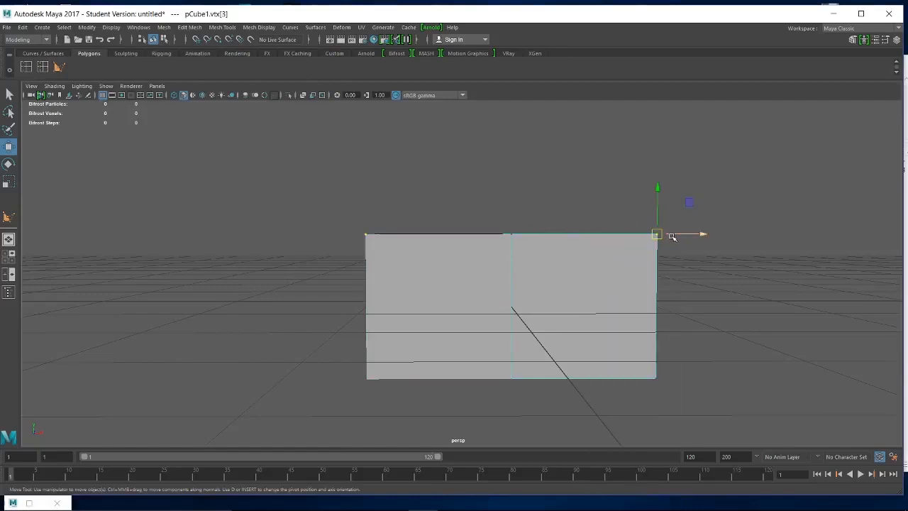
left_click_drag(655, 235, 702, 287)
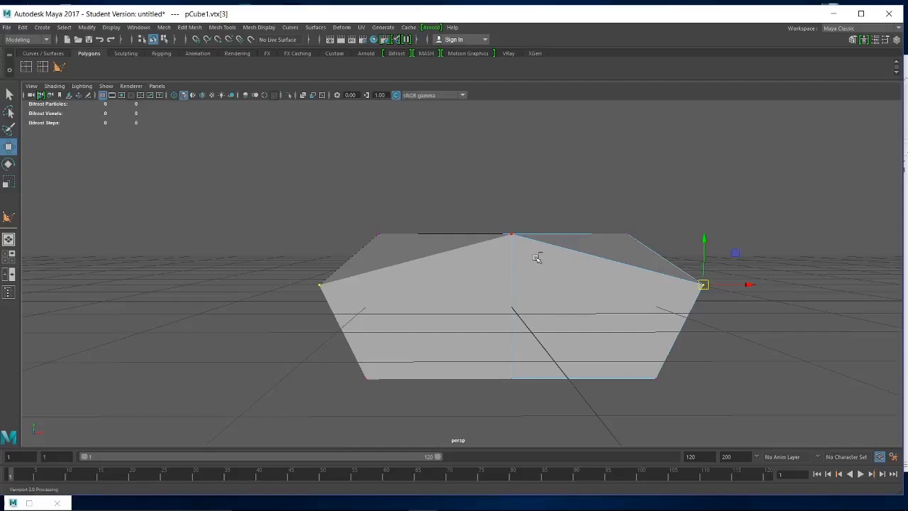
key("ctrl+z")
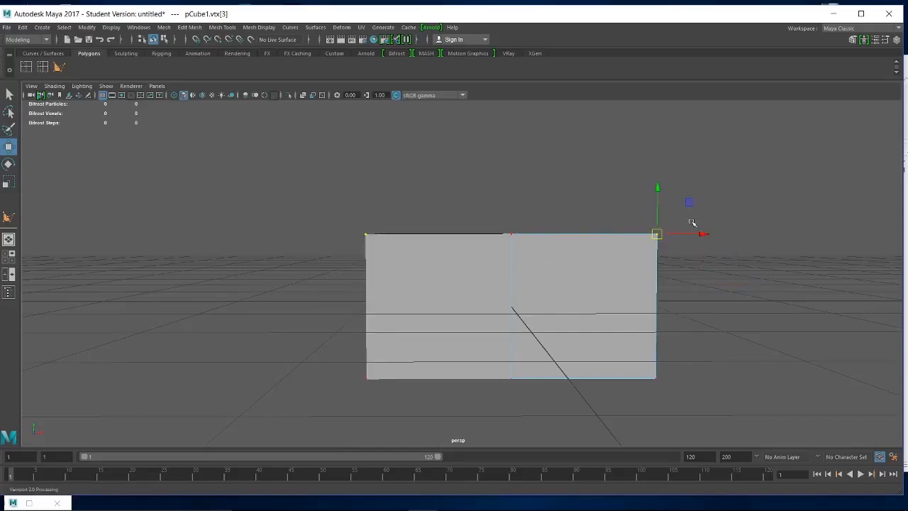
left_click_drag(657, 235, 783, 322)
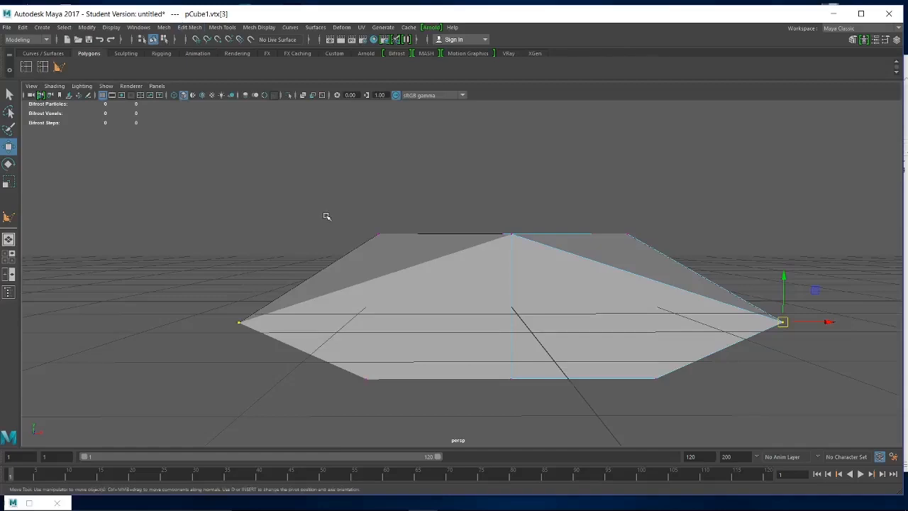
Return to Object Mode and delete both the original cube and its mirrored instance
mouse_move(439, 490)
left_click(550, 317)
right_click(536, 275)
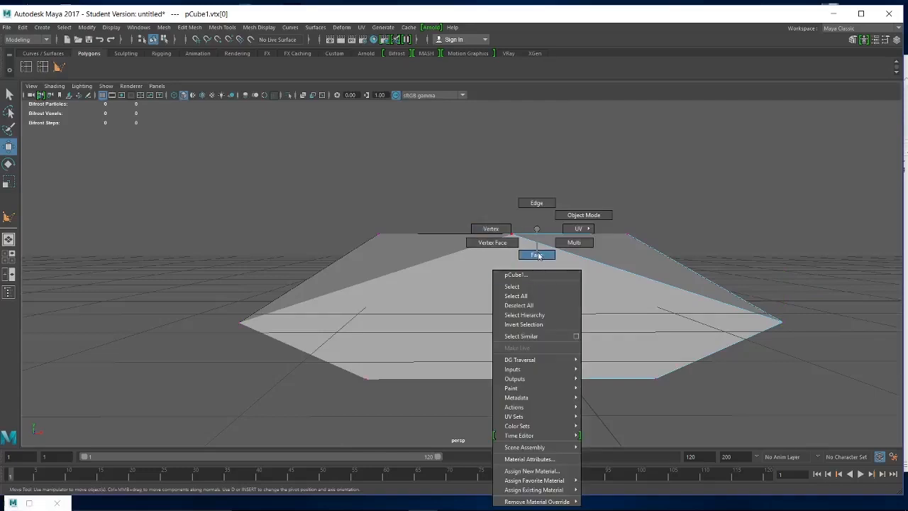
left_click(572, 216)
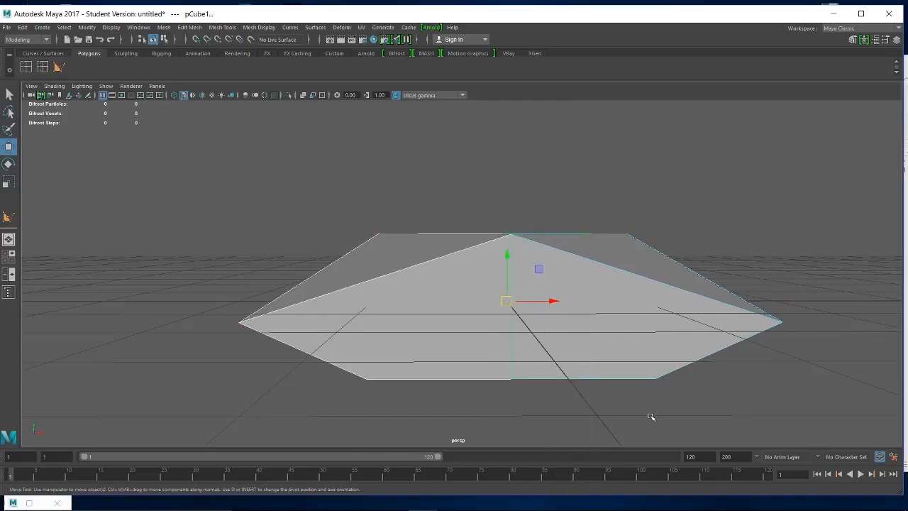
key("Delete")
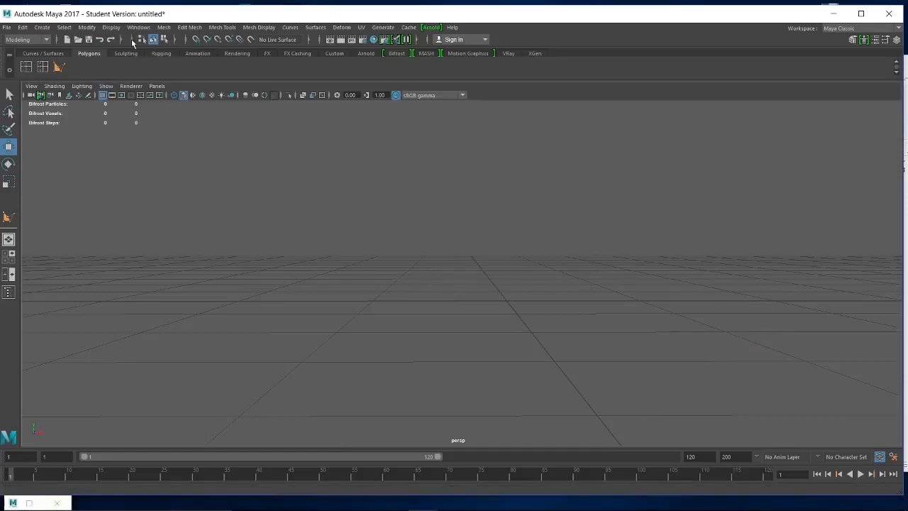
Create a polygon cube and move it about 0.6 units along positive X
left_click(43, 28)
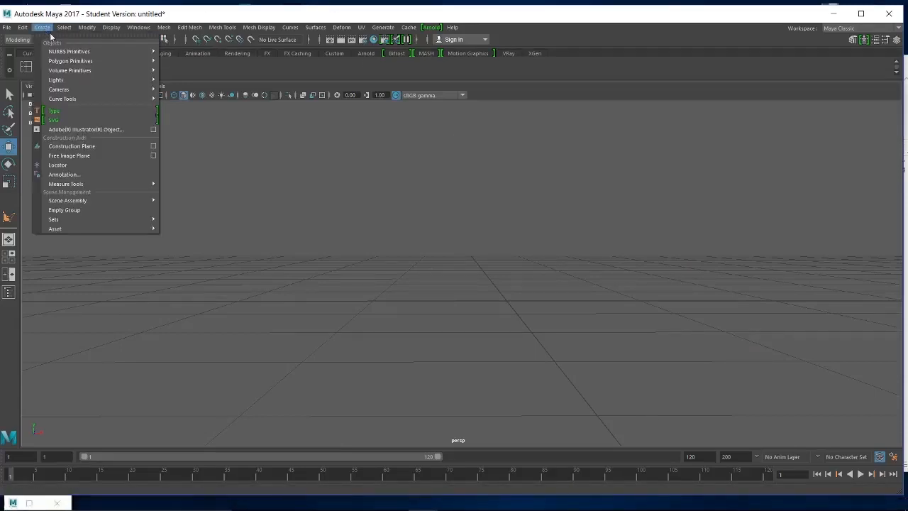
mouse_move(70, 62)
left_click(198, 79)
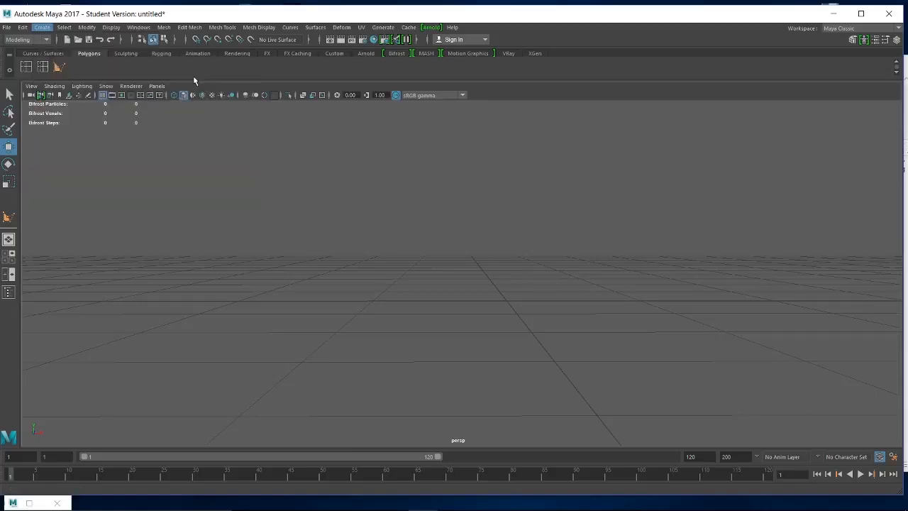
scroll(560, 346, "down", 5)
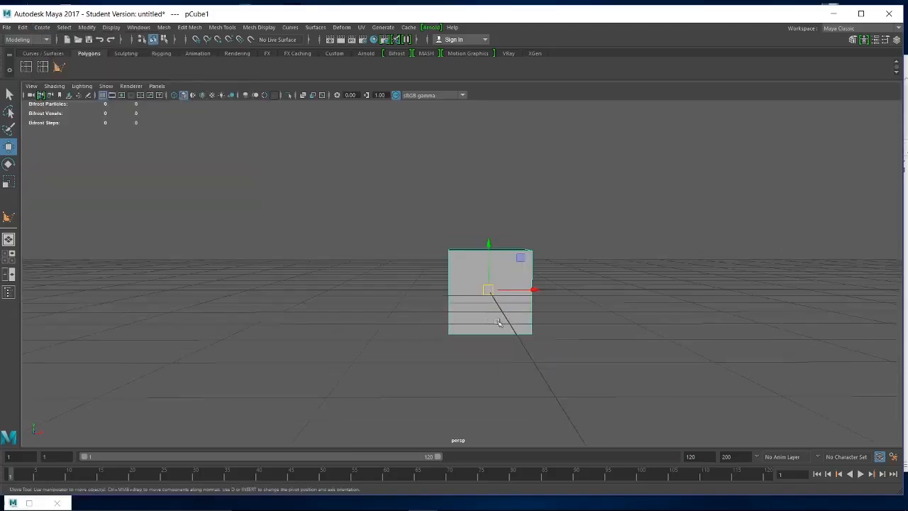
left_click_drag(555, 302, 539, 336, "alt")
middle_click_drag(540, 336, 512, 251, "alt")
left_click_drag(499, 264, 538, 267)
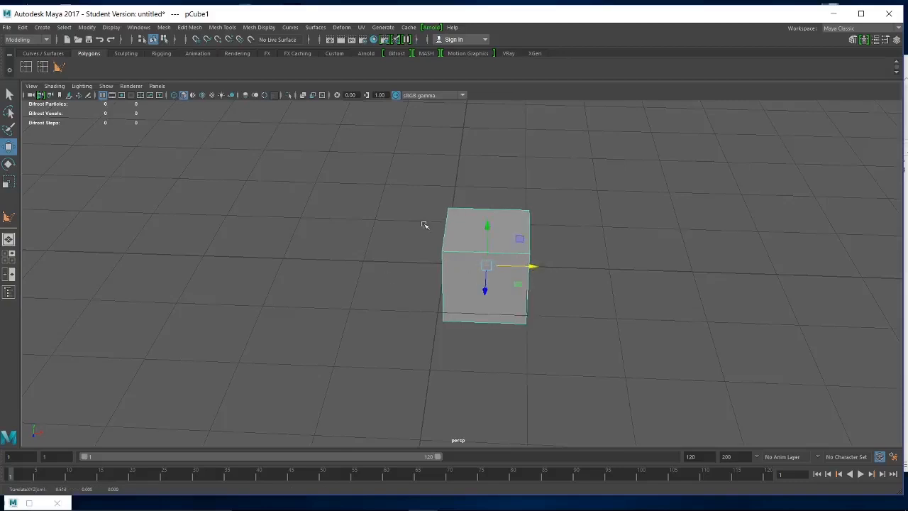
left_click_drag(449, 283, 487, 263, "alt")
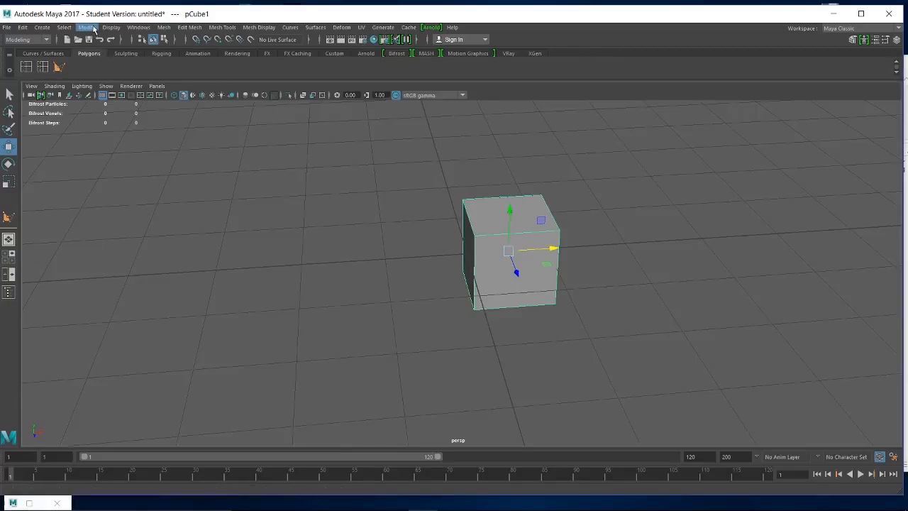
Snap the cube's pivot to its inner side face, and grid-snap the cube along X so that face meets the centre line
key("d")
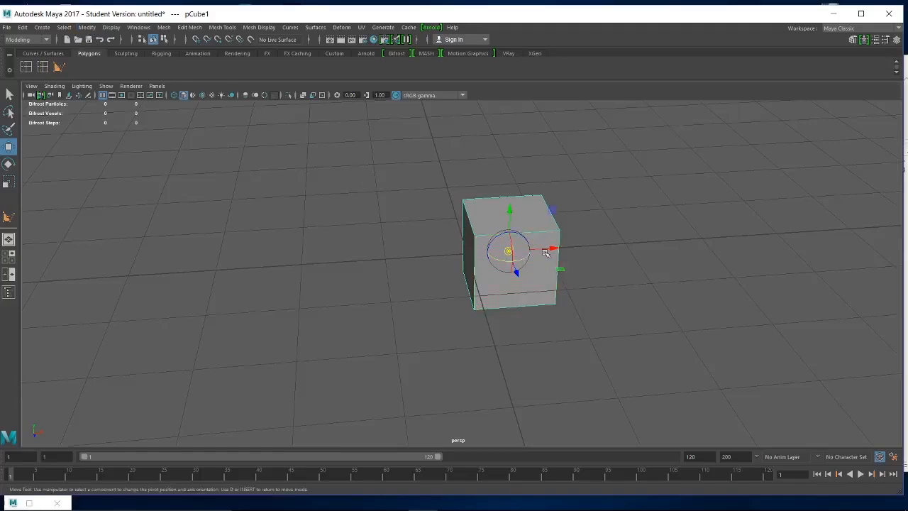
key("v")
left_click(550, 249)
left_click_drag(550, 249, 510, 251)
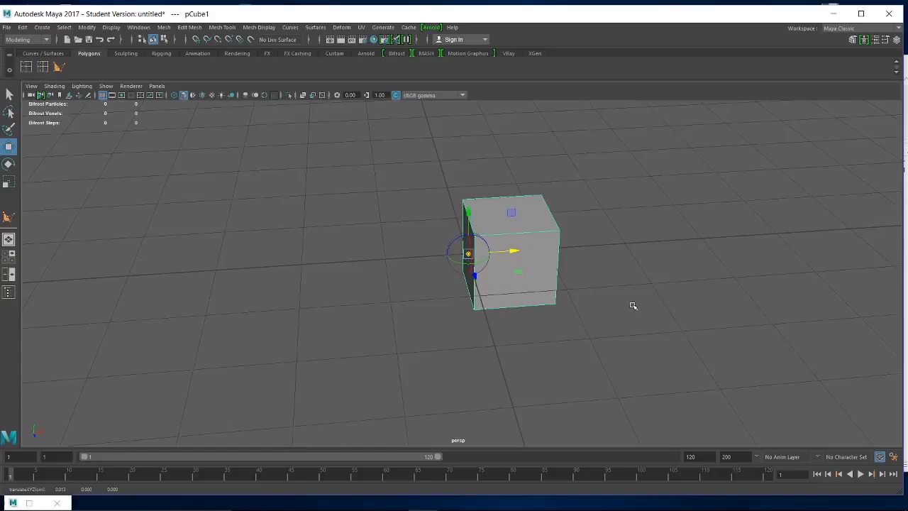
key("d")
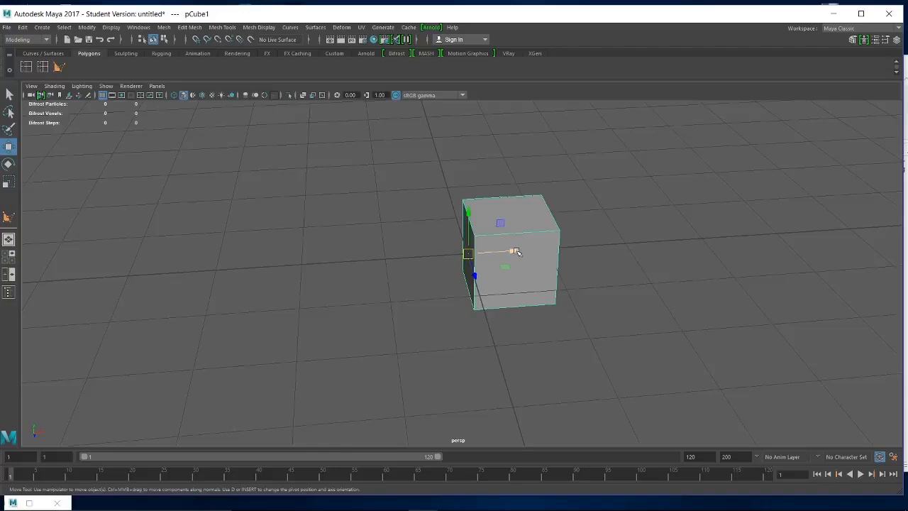
key("x")
left_click_drag(511, 252, 505, 253)
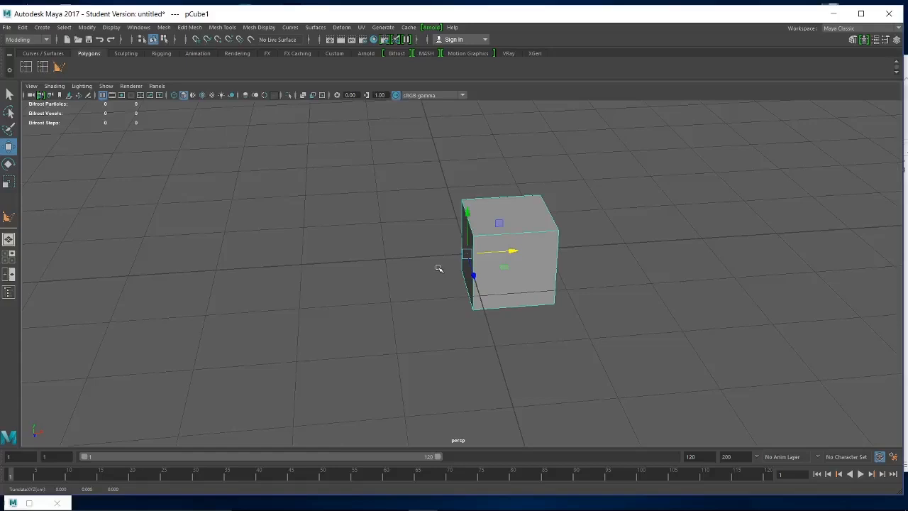
Duplicate the cube with Duplicate Special as an Instance with an X scale of -1, keeping the options window open
left_click(28, 29)
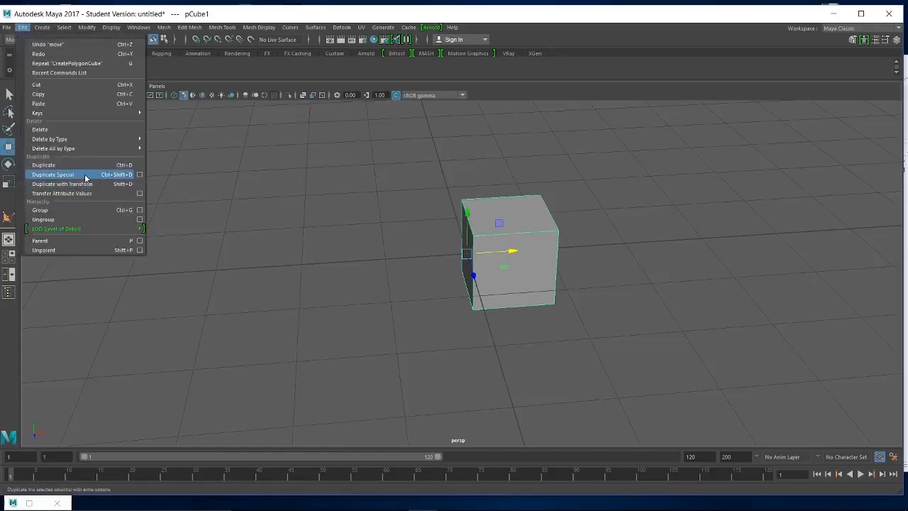
left_click(139, 176)
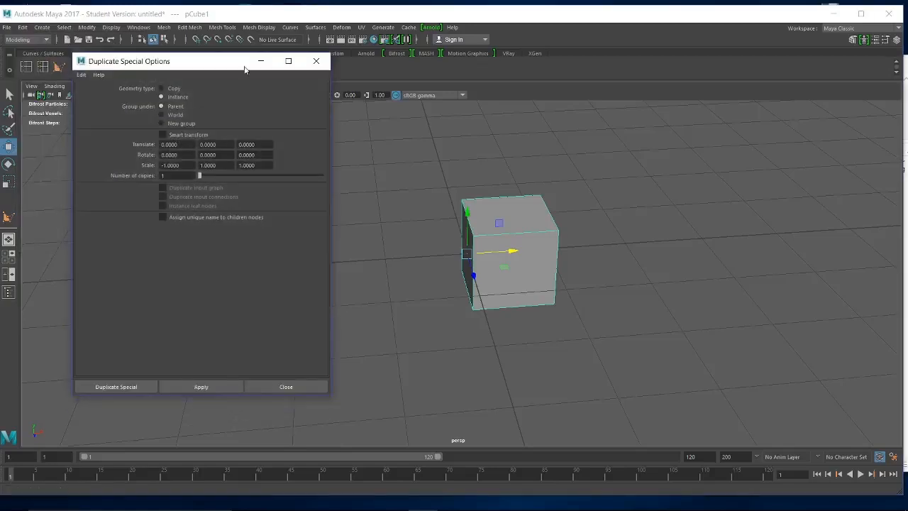
left_click_drag(193, 61, 717, 102)
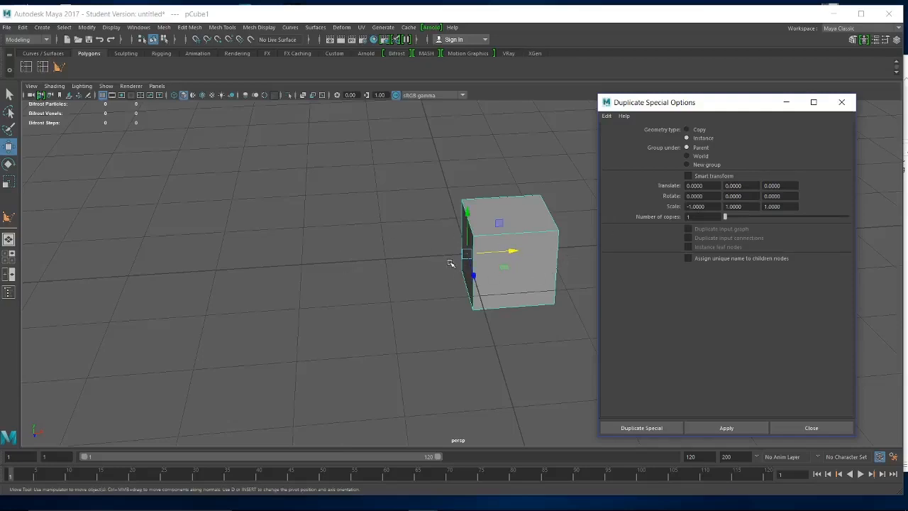
left_click(728, 429)
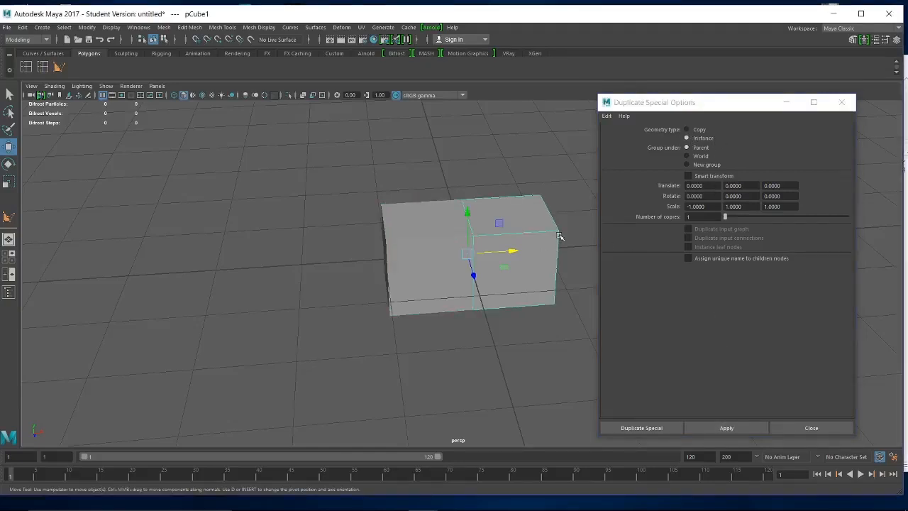
Try pulling the original cube's upper outer front vertex outward along X to test mirrored editing, and undo the move
right_click_drag(558, 229, 522, 235)
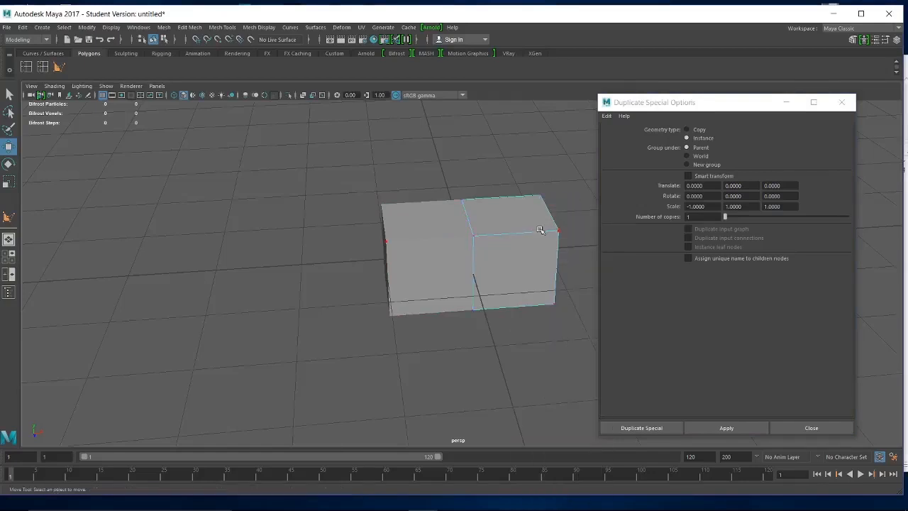
left_click_drag(542, 224, 614, 242)
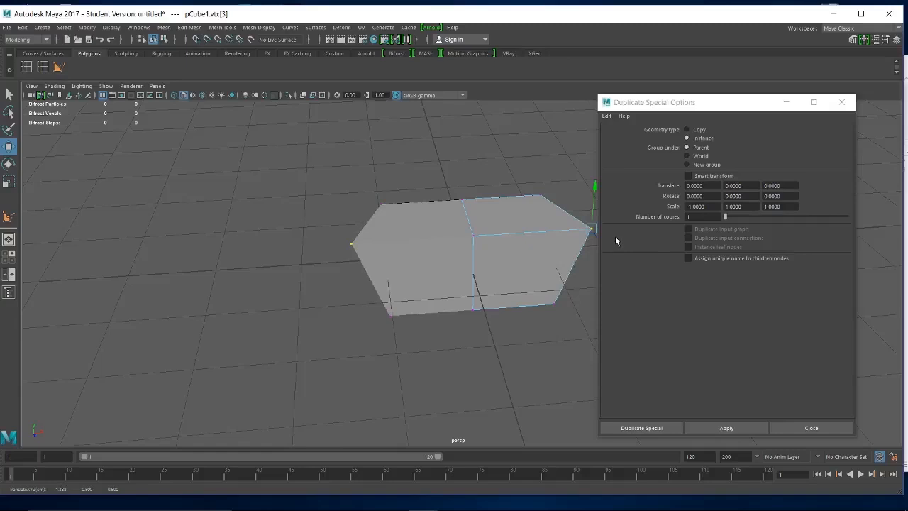
key("ctrl+z")
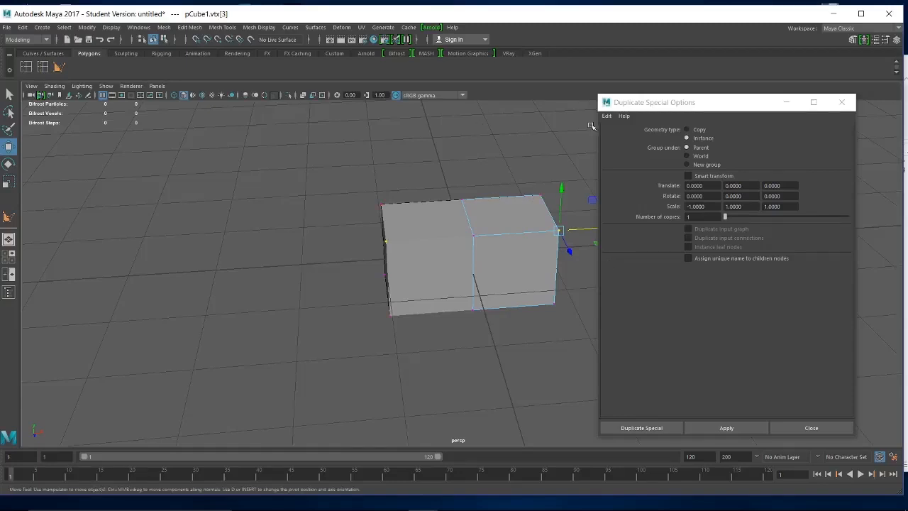
Move the Duplicate Special Options window aside and narrow the Maya window to free desktop space beside it
left_click_drag(701, 104, 765, 337)
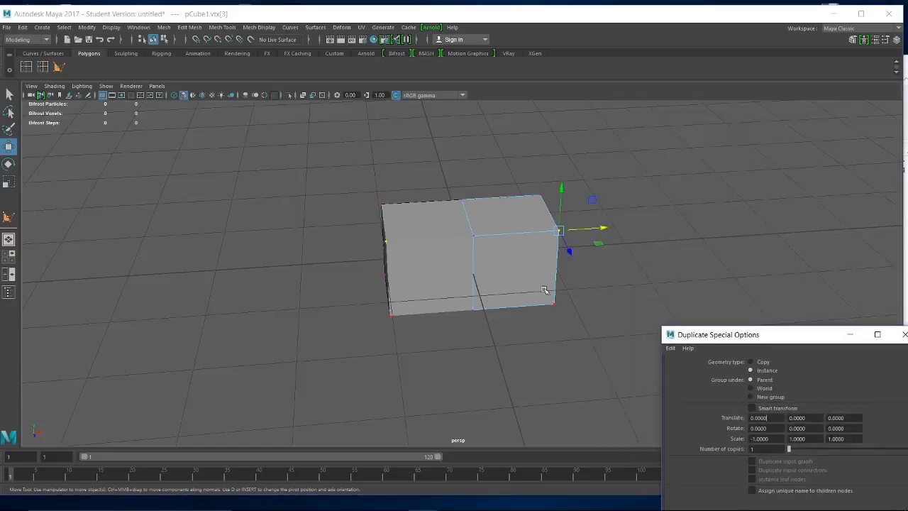
left_click_drag(514, 297, 468, 281, "alt")
mouse_move(790, 334)
left_mouse_down()
mouse_move(771, 342)
mouse_move(791, 344)
left_mouse_up()
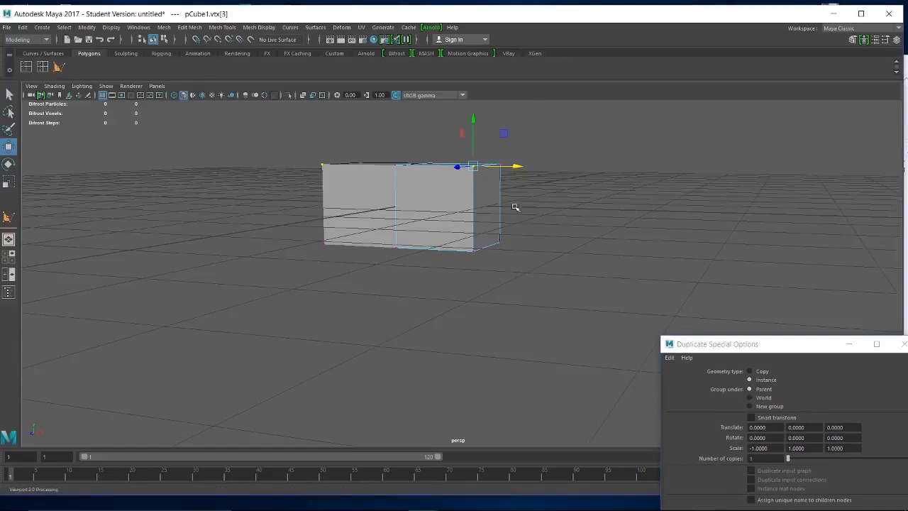
mouse_move(266, 503)
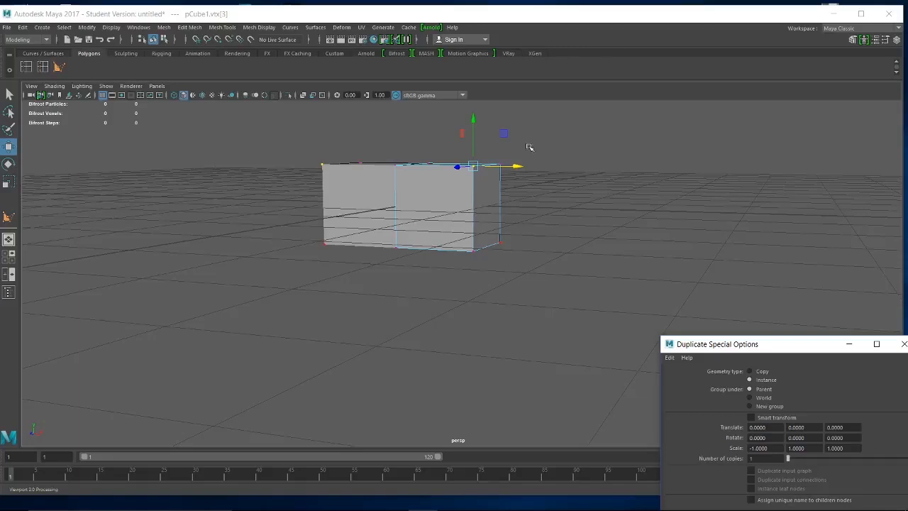
left_click_drag(786, 8, 770, 4)
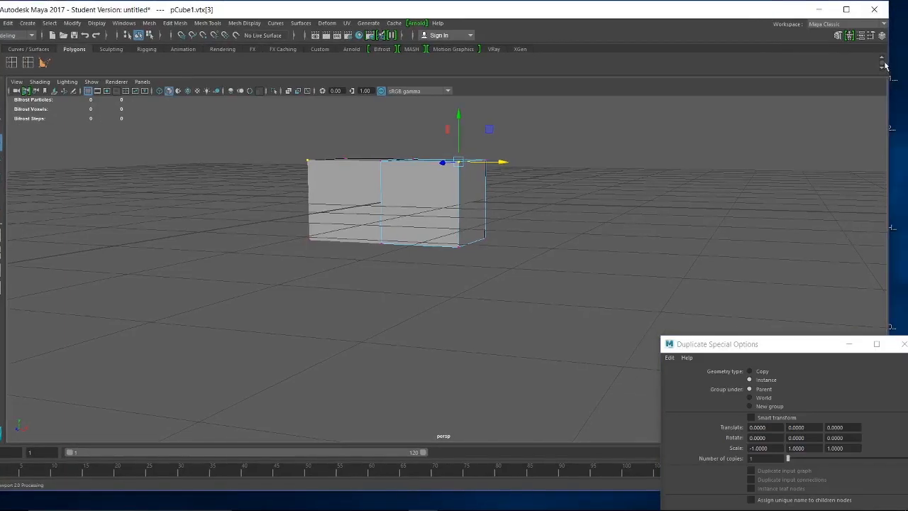
left_click_drag(888, 71, 572, 72)
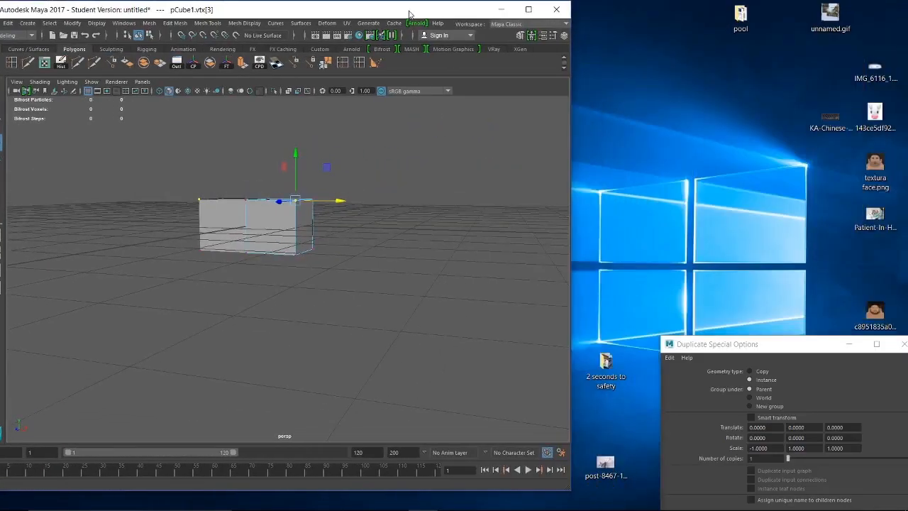
left_click_drag(420, 9, 445, 12)
Switch to the 3d for VR class 2 folder, open Pooh-bear-clip-art-winniepooh_1_800_800.jpg in Photos and place it beside the Maya window
mouse_move(306, 499)
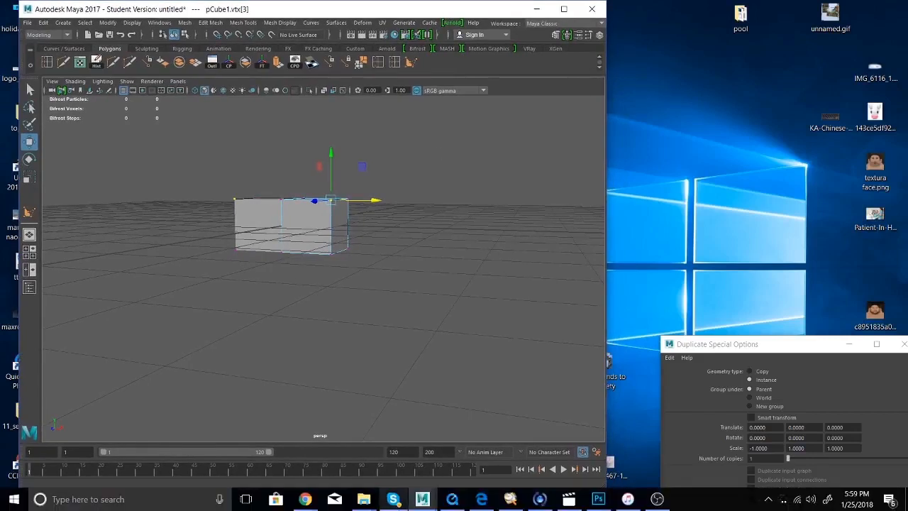
left_click(364, 501)
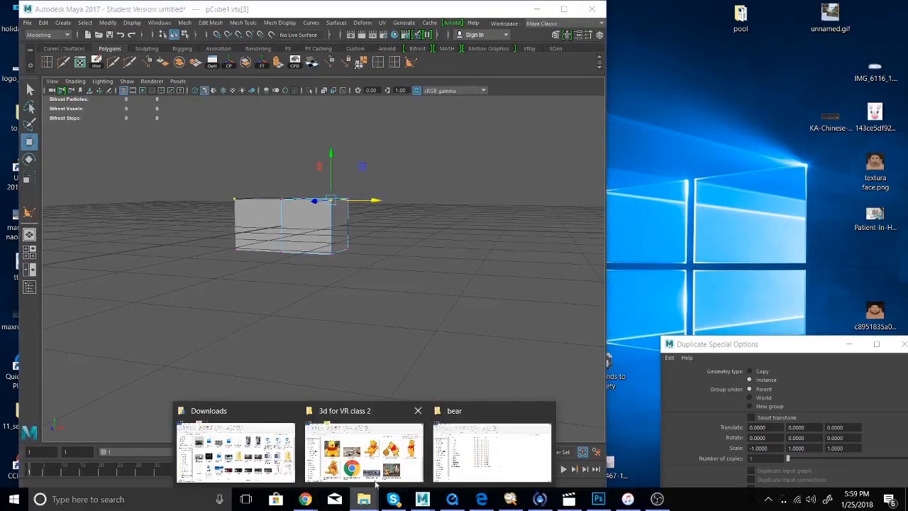
left_click(379, 465)
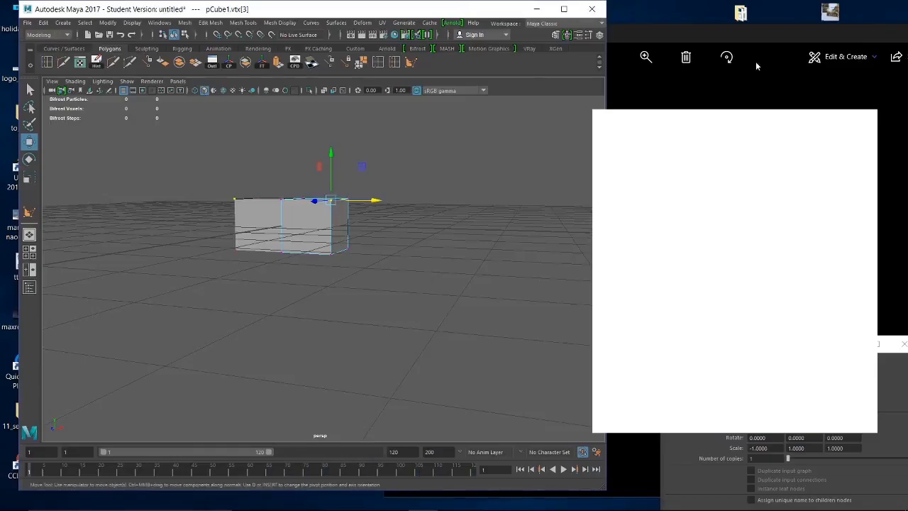
left_click_drag(662, 33, 708, 27)
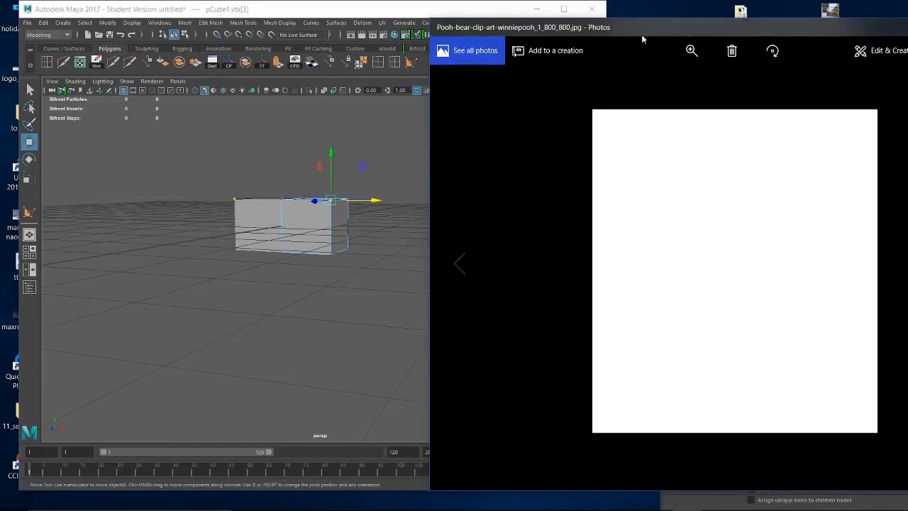
Switch back to Maya and close the Duplicate Special Options window
left_click(392, 10)
left_click_drag(802, 344, 626, 300)
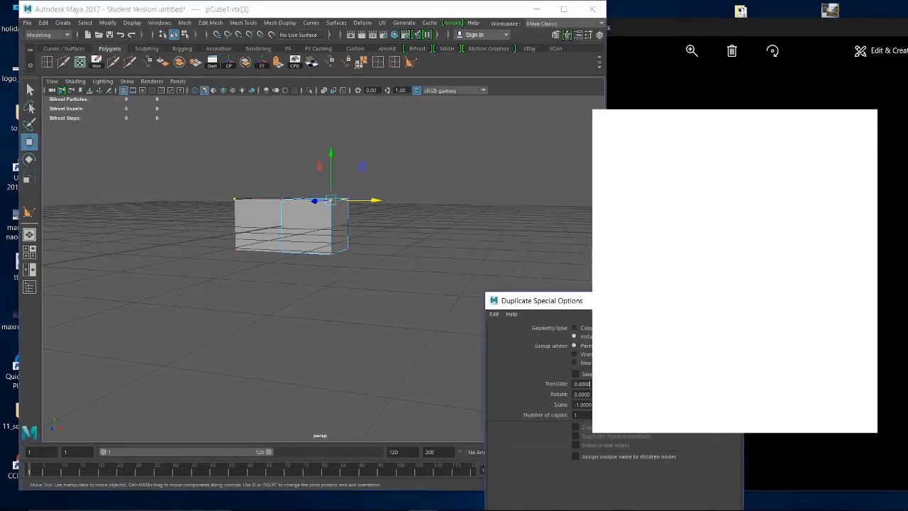
left_click(729, 301)
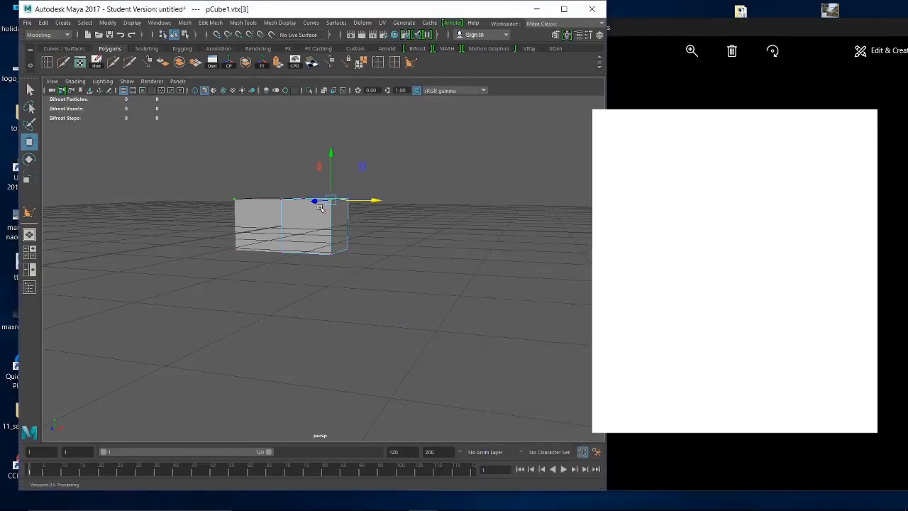
Extrude the top face of the original cube upward by about 0.83 units and clear the selection
left_click_drag(270, 217, 292, 243, "alt")
right_click_drag(292, 243, 404, 228, "alt")
middle_click_drag(404, 228, 399, 353, "alt")
left_click_drag(398, 353, 351, 284, "alt")
right_click_drag(335, 246, 341, 235)
left_click(341, 235)
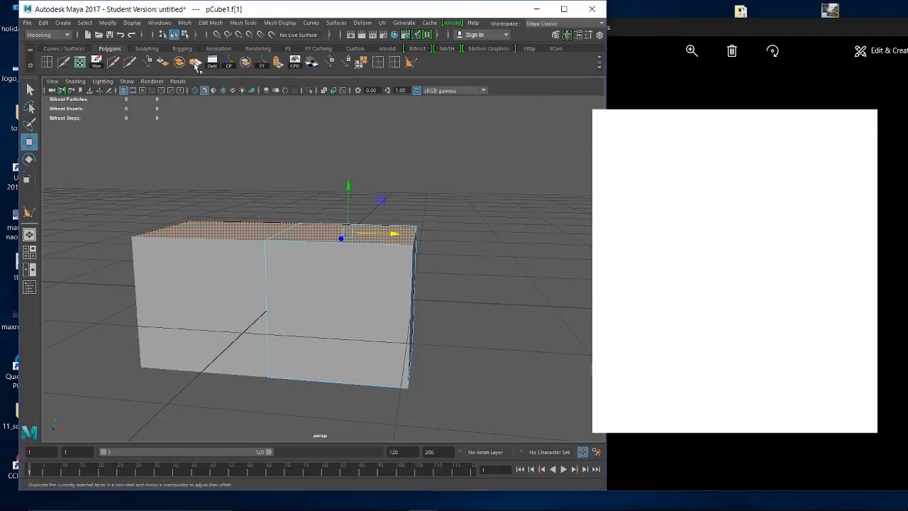
scroll(233, 68, "up", 1)
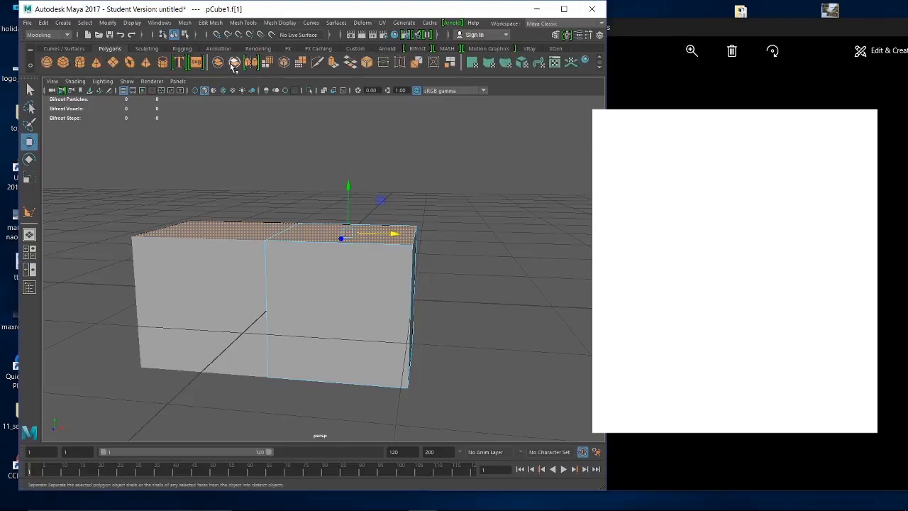
scroll(235, 65, "down", 1)
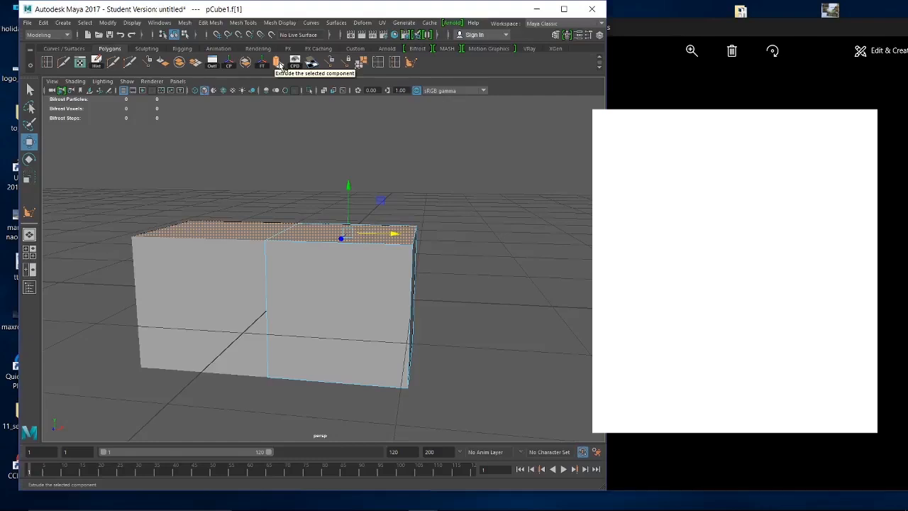
left_click(245, 22)
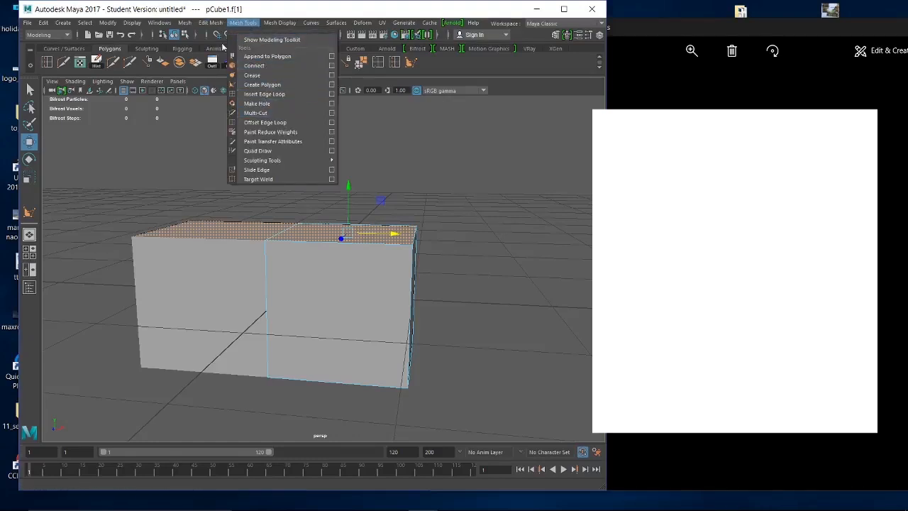
mouse_move(211, 23)
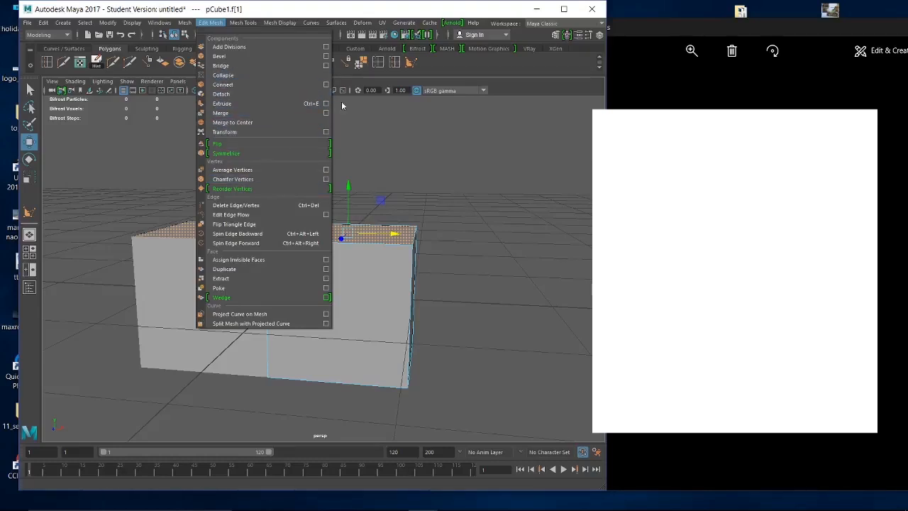
left_click(372, 15)
left_click_drag(386, 16, 417, 19)
left_click(309, 65)
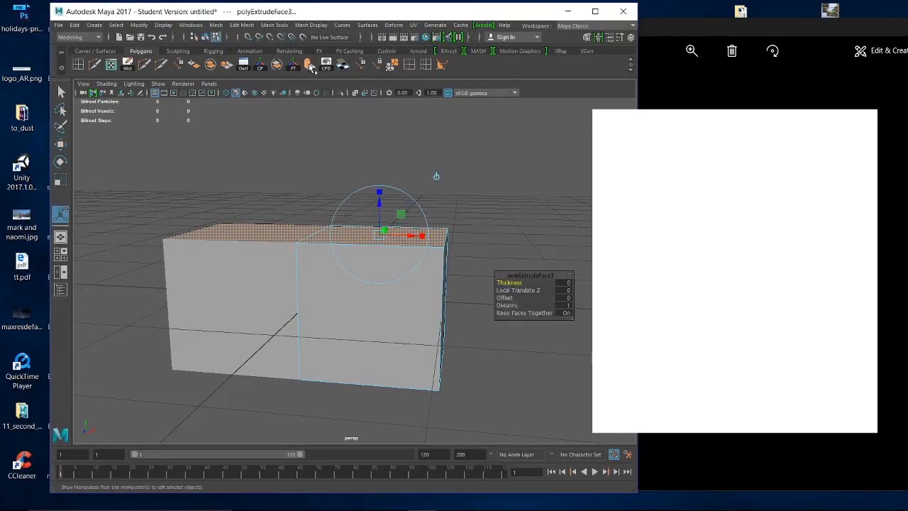
left_click_drag(386, 212, 395, 116)
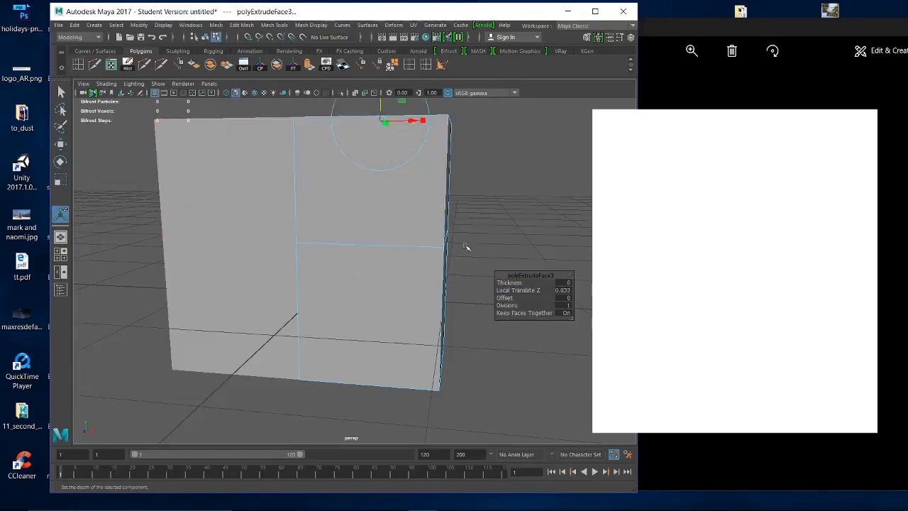
left_click(489, 225)
Try moving the mid-height outer corner vertex of the original cube slightly inward along X, and undo the move
left_click(432, 292)
right_click(433, 292)
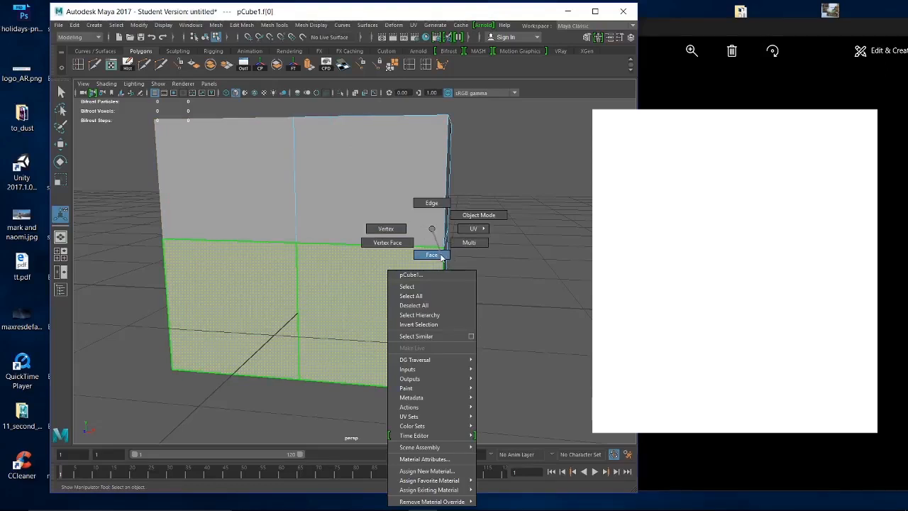
left_click(389, 231)
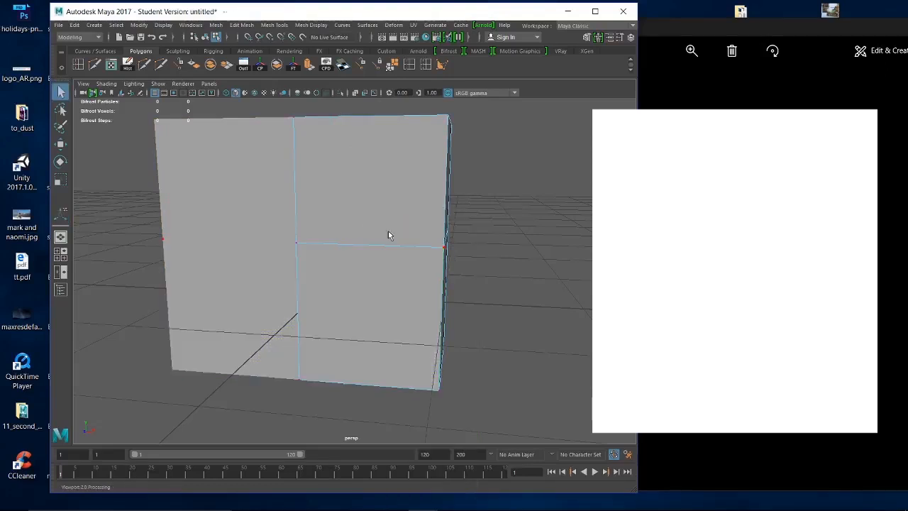
left_click(445, 248)
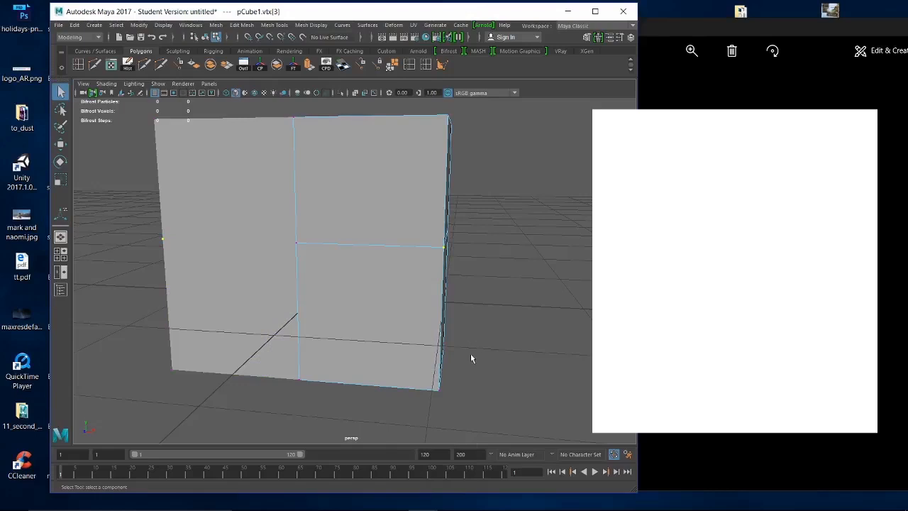
key("w")
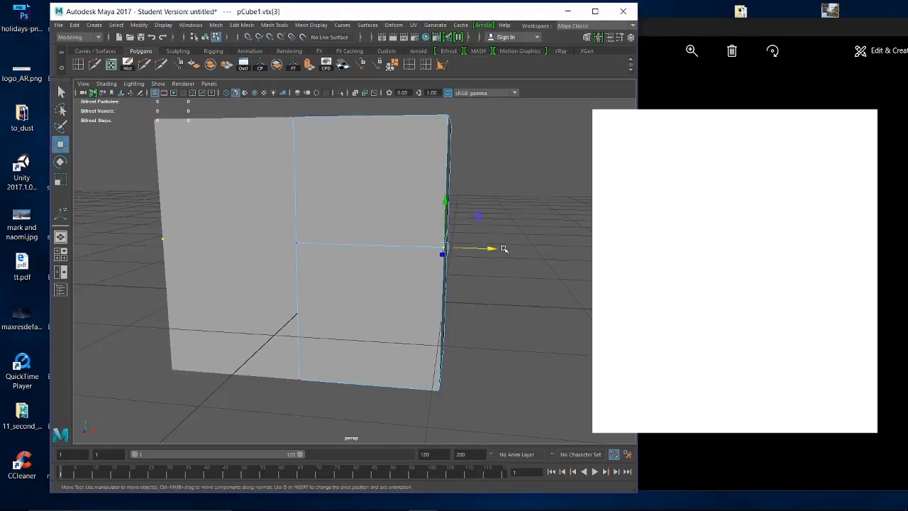
left_click_drag(490, 250, 429, 239)
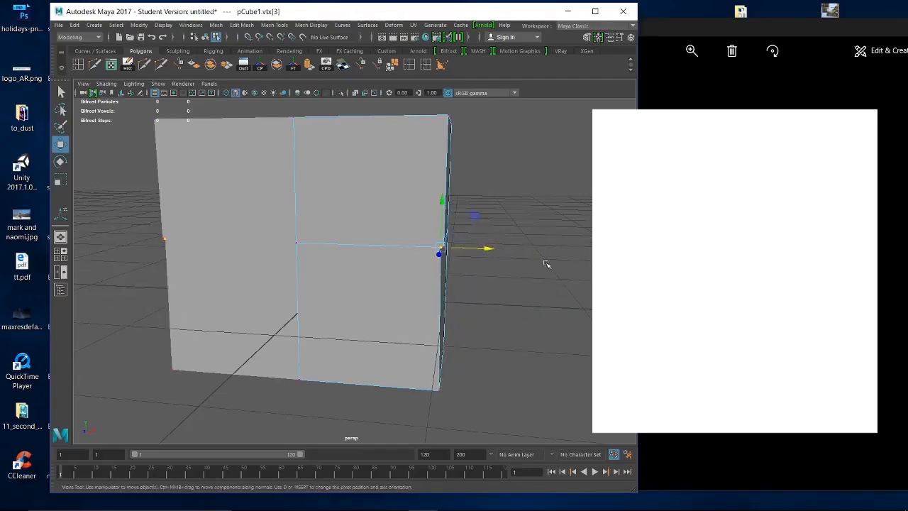
key("ctrl+z")
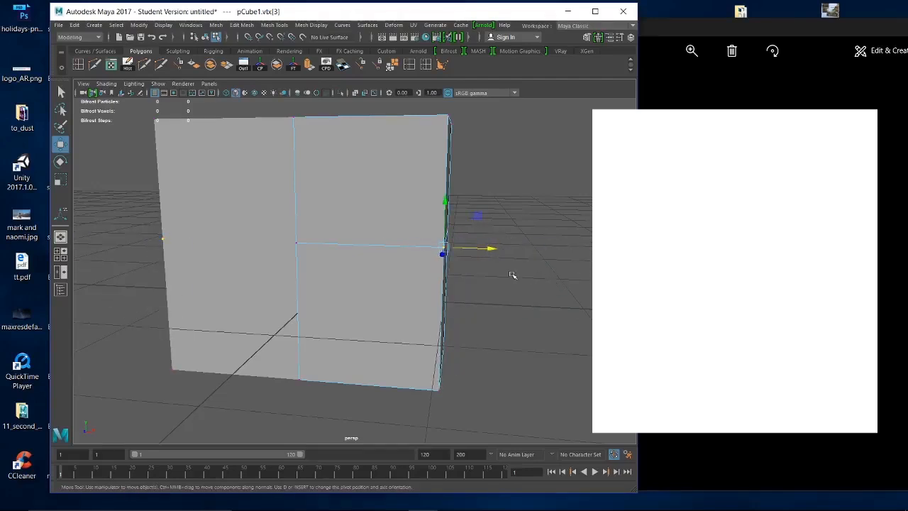
Try pulling the same mid-height corner vertex outward along X, then outward and forward, undoing each move
left_click_drag(481, 263, 586, 269, "alt")
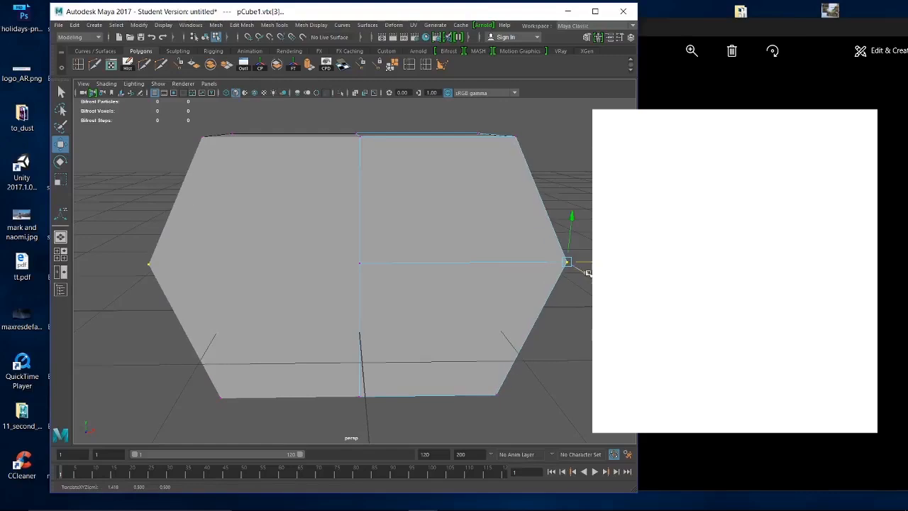
key("ctrl+z")
key("ctrl+z")
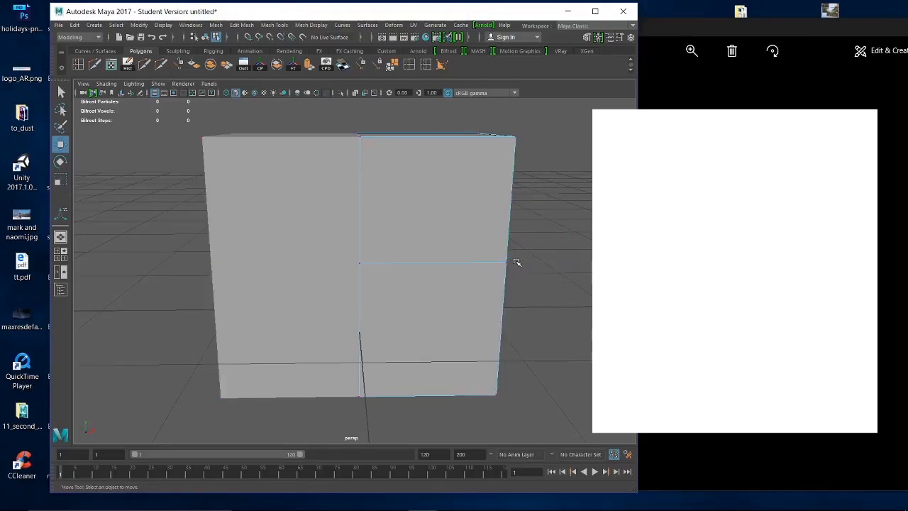
left_click(504, 264)
left_click_drag(518, 269, 588, 332)
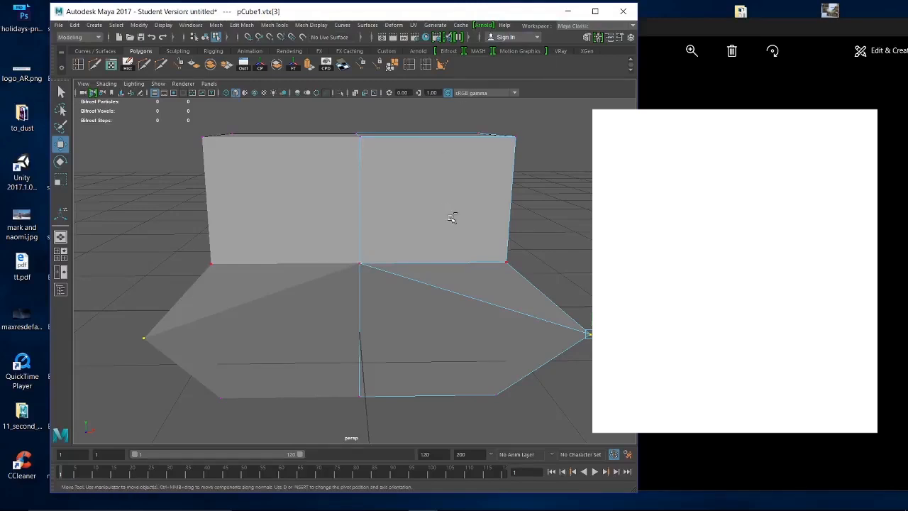
key("ctrl+z")
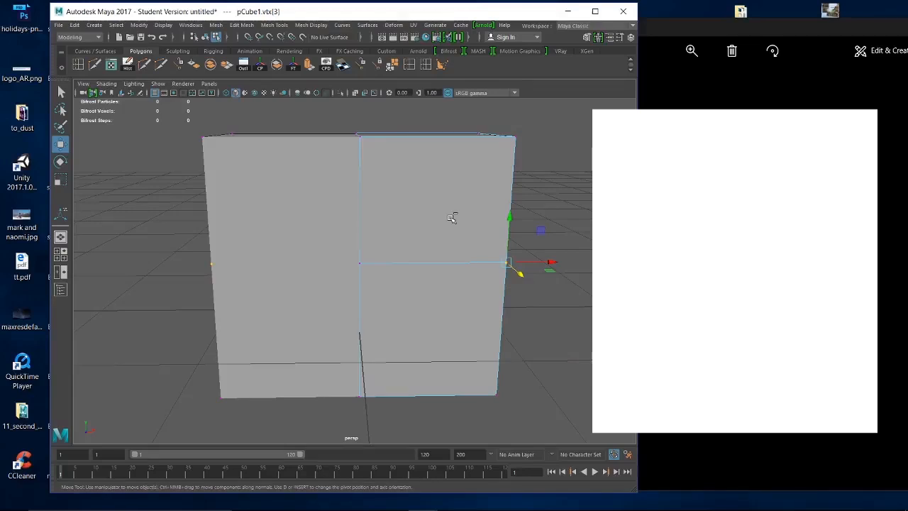
Undo back past the top extrusion to the single cube, and redo the Duplicate Special to restore the mirrored half
key("ctrl+z")
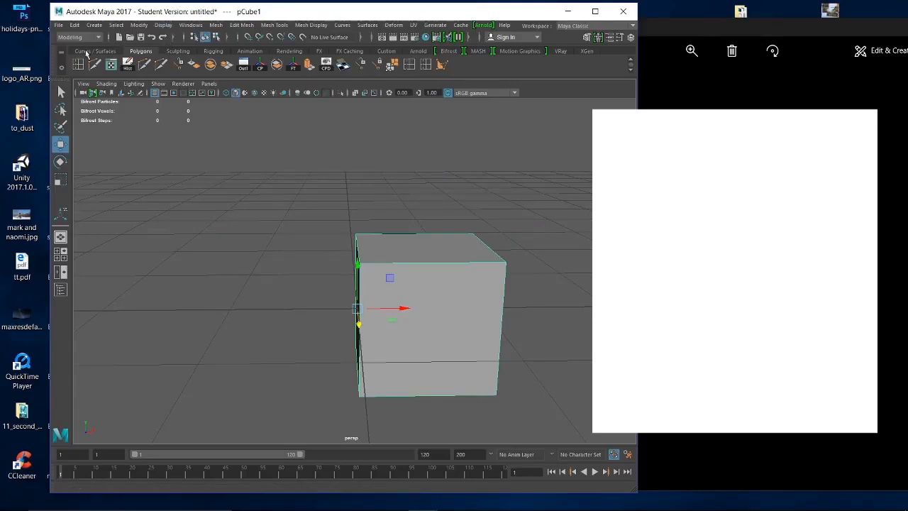
left_click(75, 27)
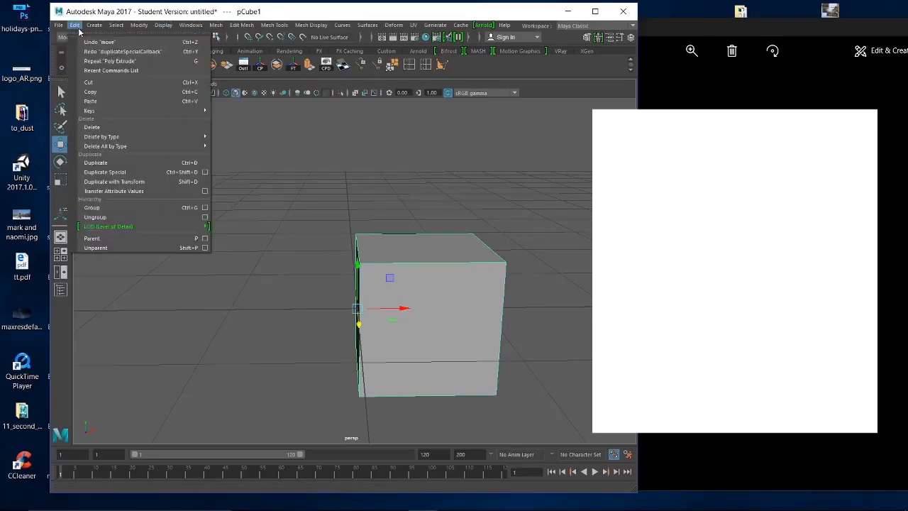
left_click(110, 53)
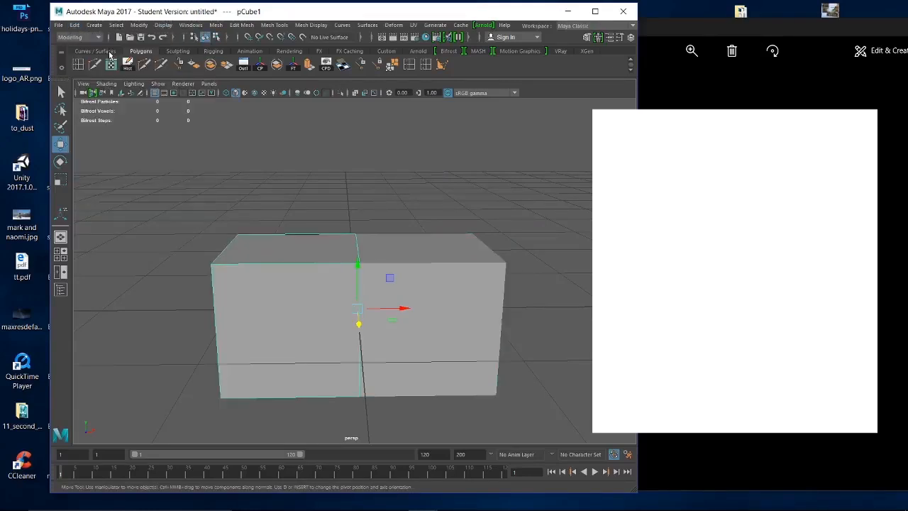
Extrude the top face of the original cube upward by about 0.615 units
left_click(471, 287)
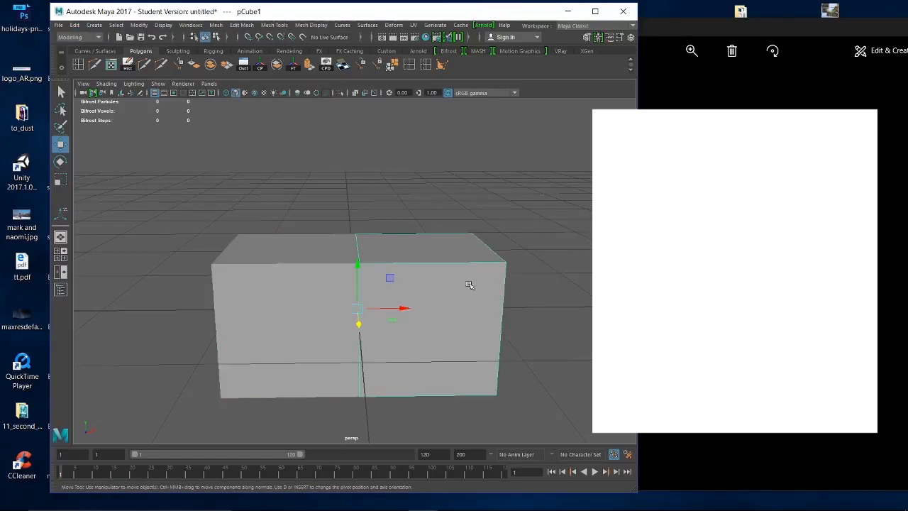
right_click_drag(440, 229, 442, 255)
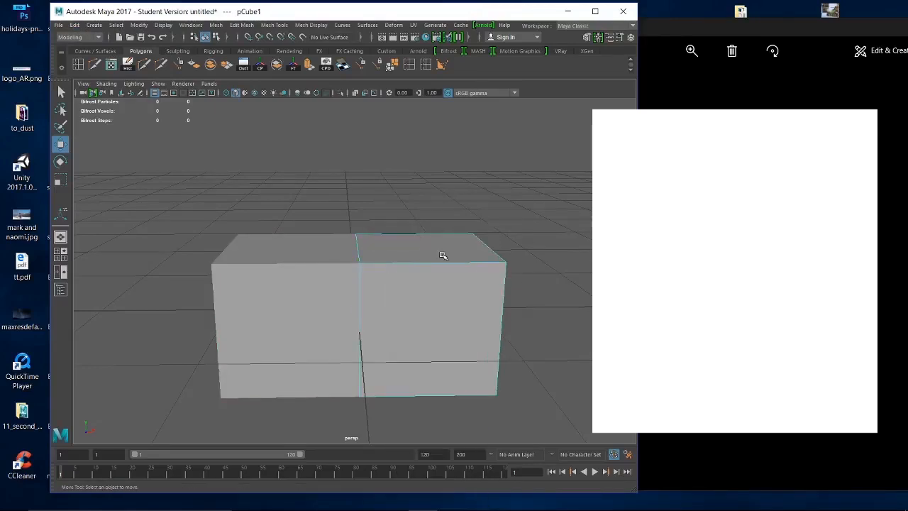
left_click(440, 252)
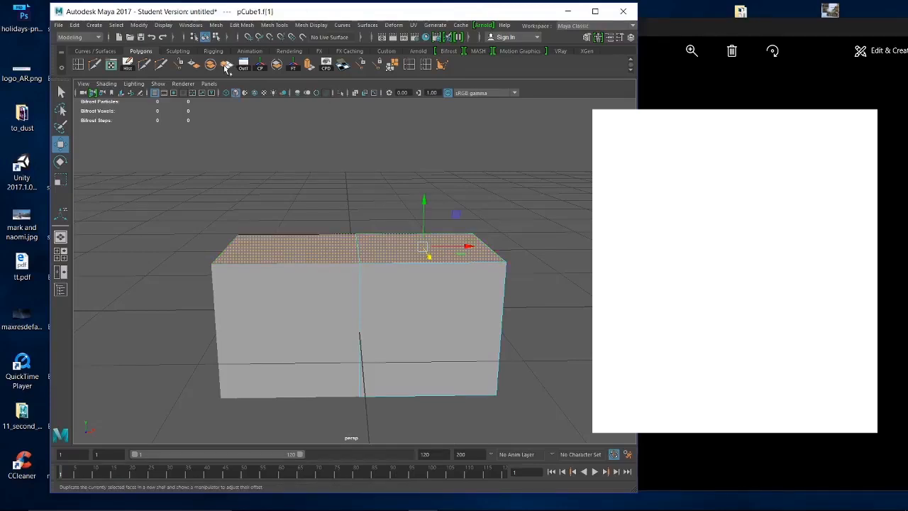
left_click(310, 68)
left_click_drag(425, 224, 440, 134)
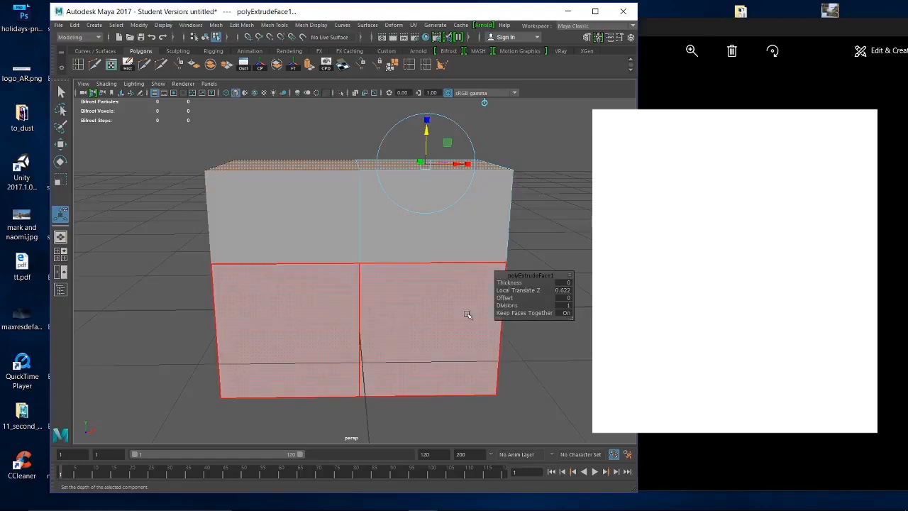
left_click_drag(426, 132, 426, 135)
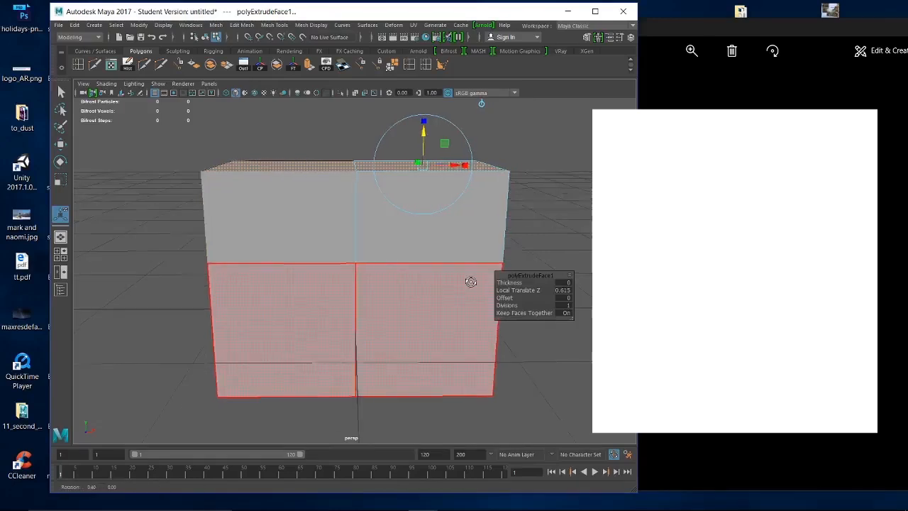
Move the top outer side edge of the original cube inward and slightly downward to taper the upper section
left_click_drag(470, 282, 442, 279, "alt")
right_click(403, 211)
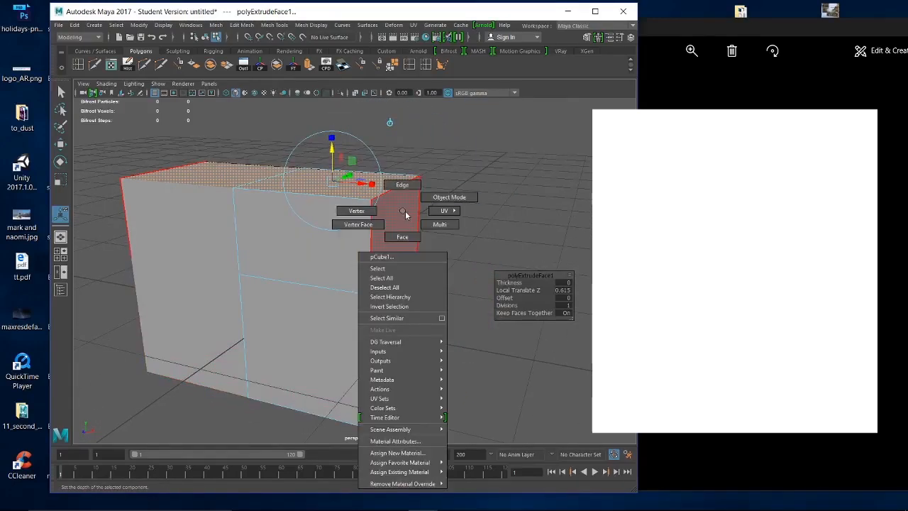
right_click_drag(406, 215, 392, 190)
left_click(410, 207)
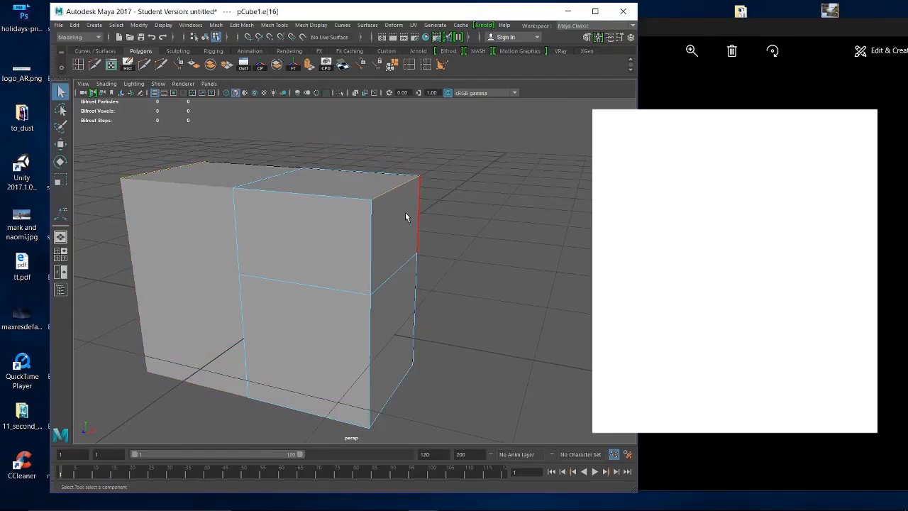
key("w")
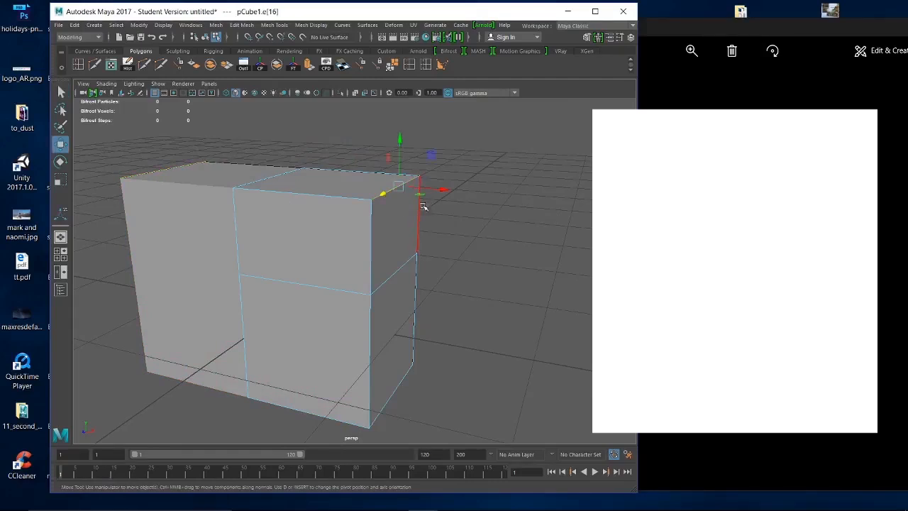
mouse_move(428, 206)
left_mouse_down("alt")
mouse_move(423, 212)
mouse_move(429, 210)
left_mouse_up("alt")
left_click_drag(487, 170, 464, 174)
left_click_drag(420, 119, 420, 124)
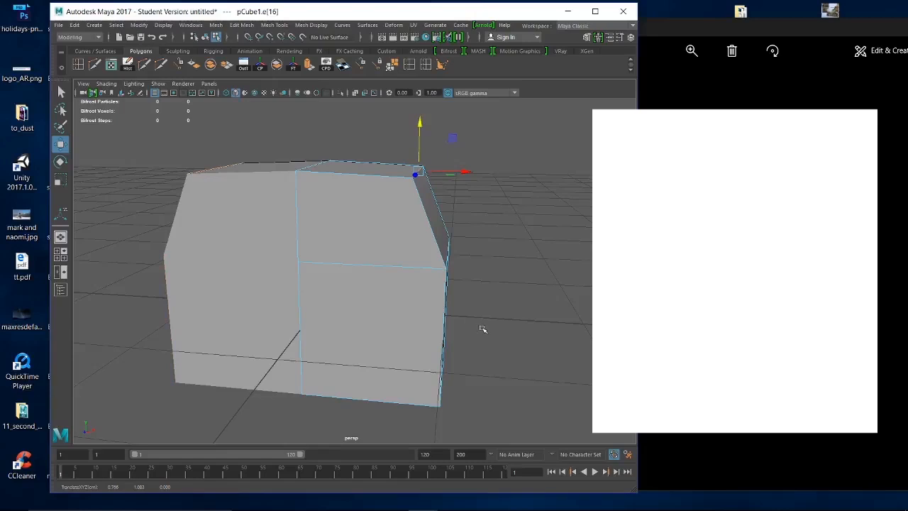
Pull the lower front centre edge well forward and push the lower back centre edge slightly backward along Z
mouse_move(436, 325)
left_mouse_down("alt")
mouse_move(361, 318)
mouse_move(462, 310)
mouse_move(450, 285)
mouse_move(430, 308)
left_mouse_up("alt")
left_click(398, 299)
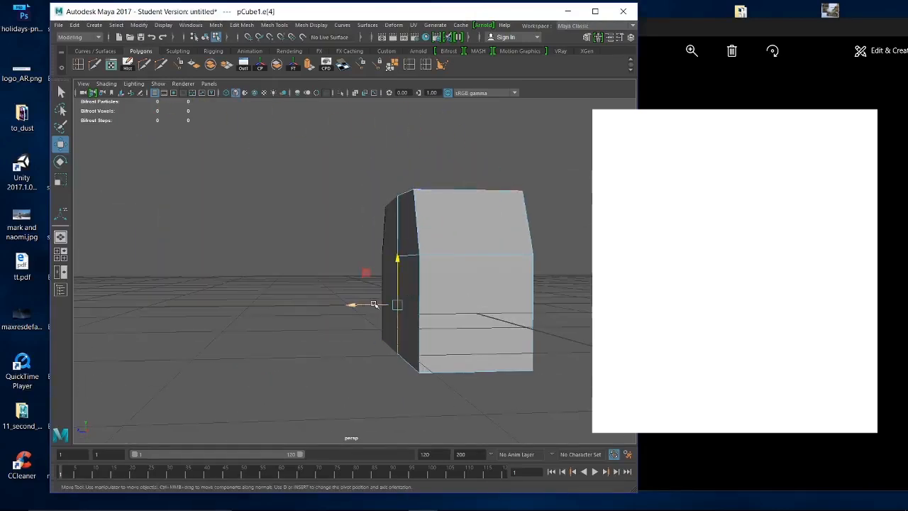
left_click_drag(374, 305, 291, 309)
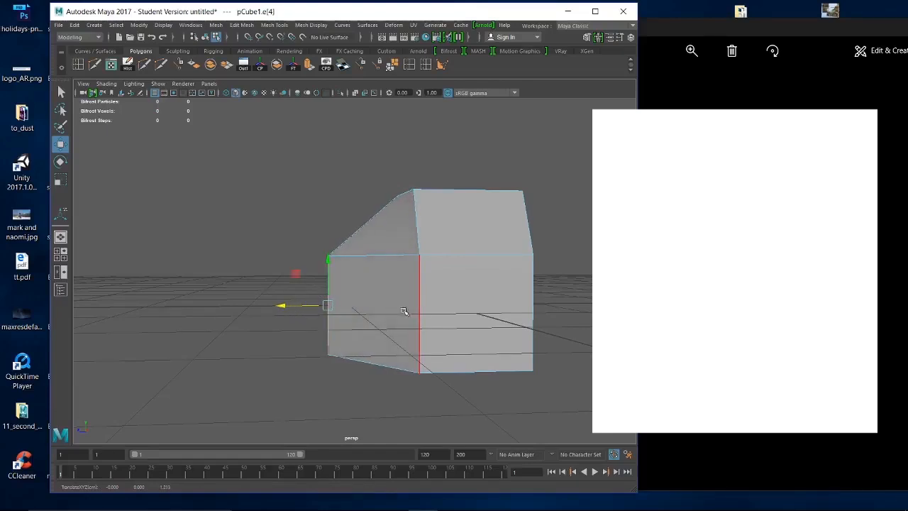
left_click_drag(404, 311, 450, 308, "alt")
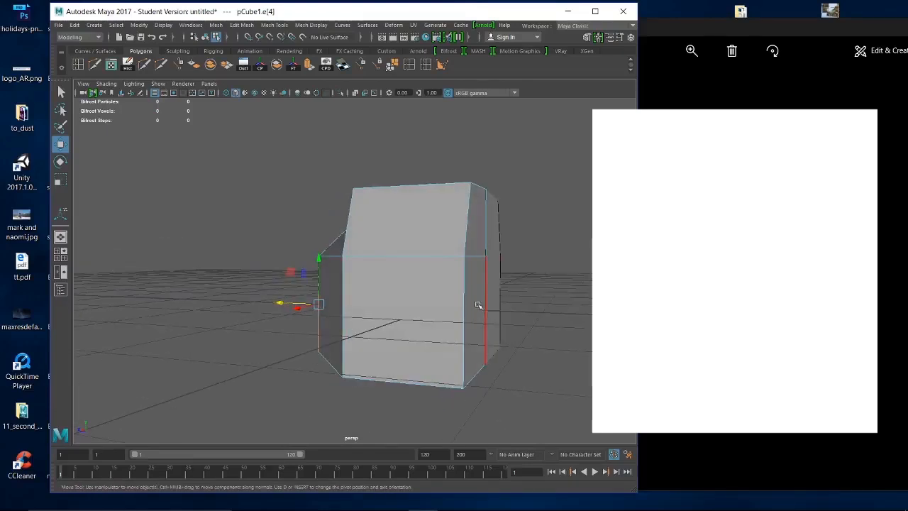
left_click(485, 307)
left_click_drag(513, 314, 527, 318, "alt")
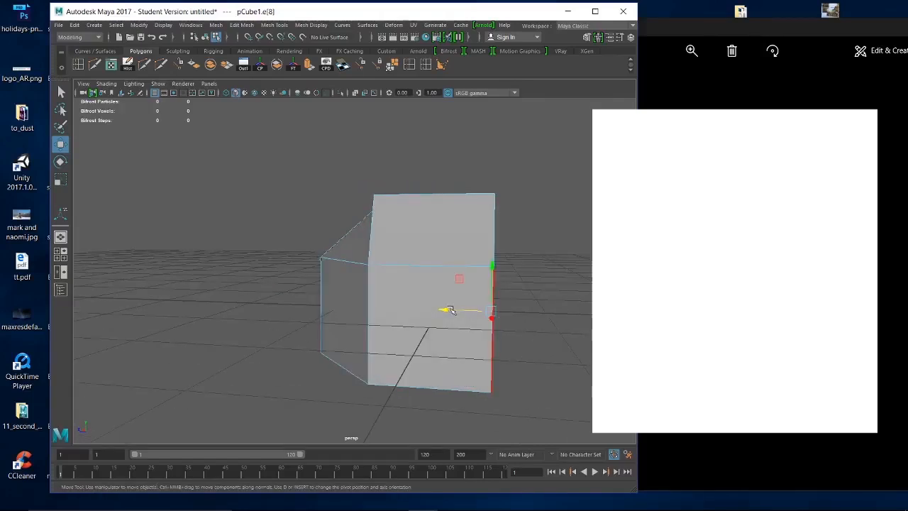
left_click_drag(449, 310, 463, 310)
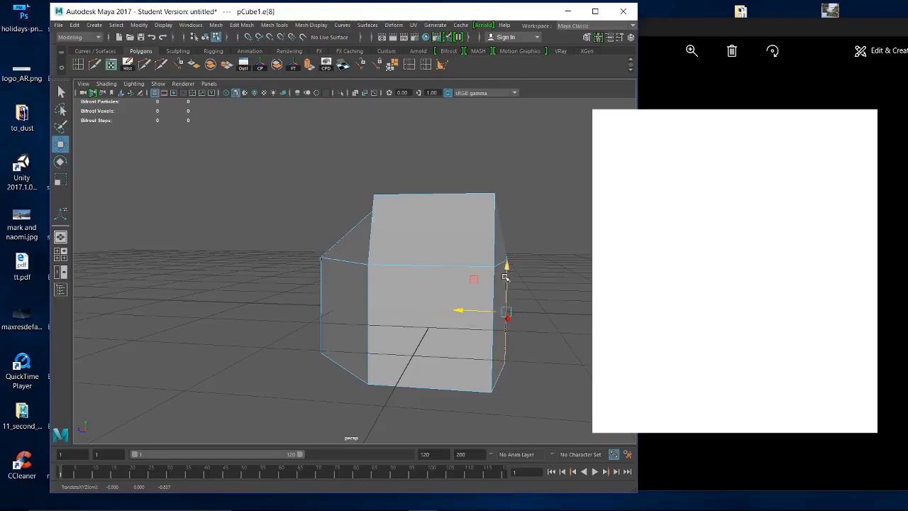
left_click_drag(531, 317, 455, 294, "alt")
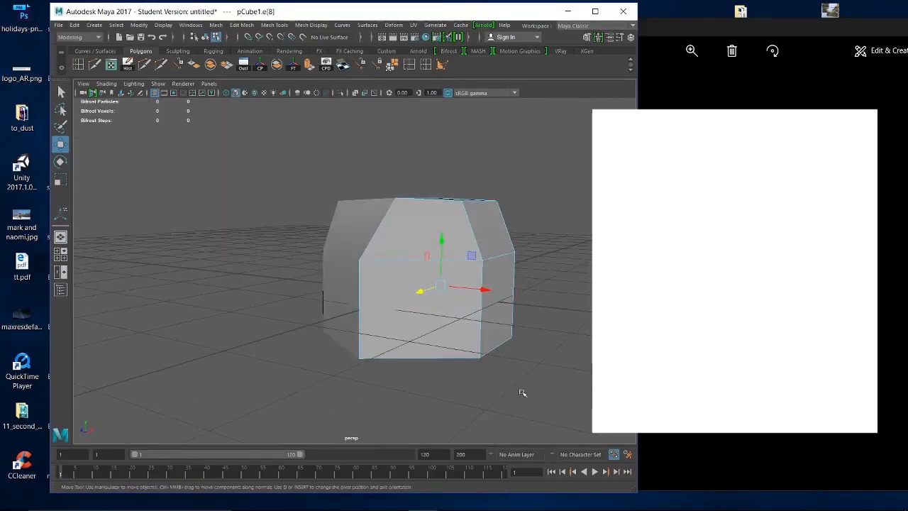
Dismiss the CCleaner alert and insert a horizontal edge loop around the middle of the body's lower section
left_click_drag(522, 392, 489, 377, "alt")
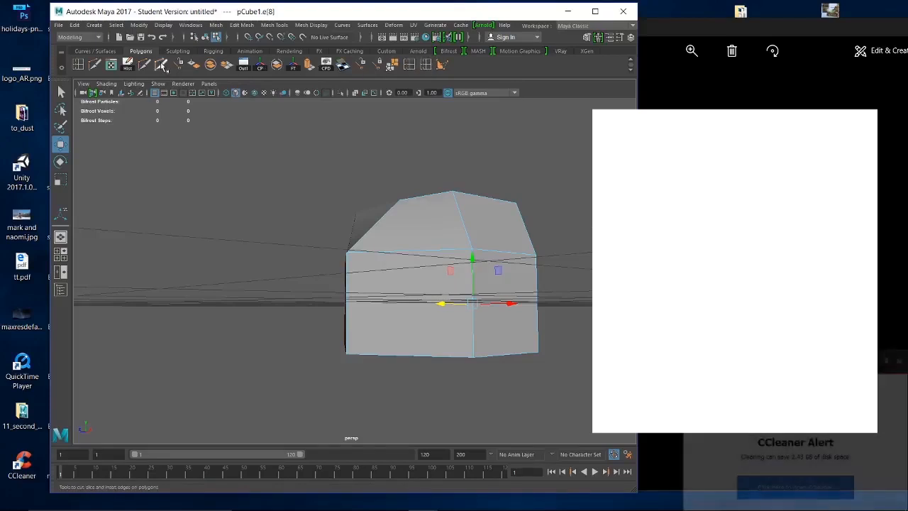
left_click(900, 362)
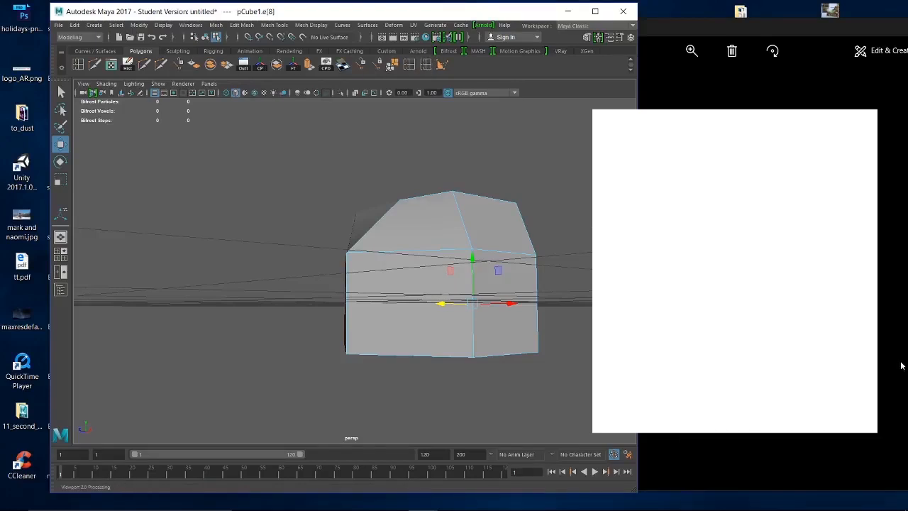
left_click(425, 64)
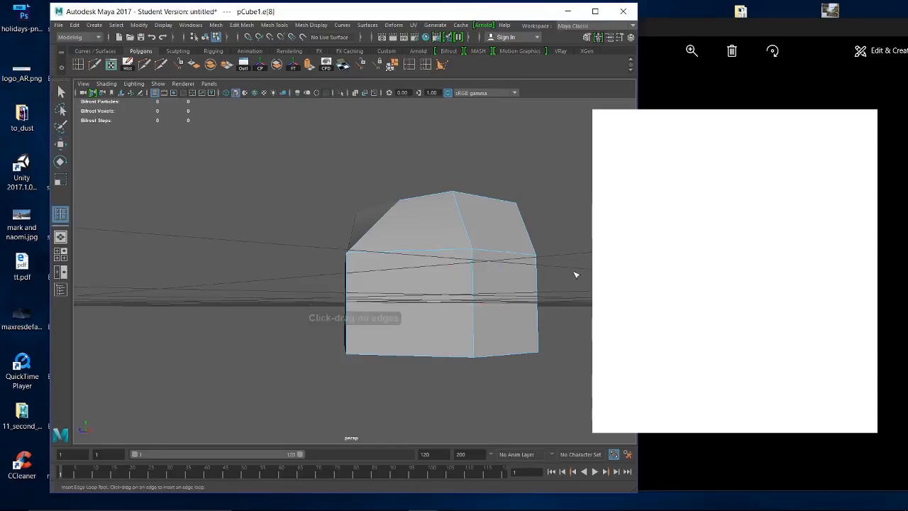
left_click(475, 306)
left_click_drag(478, 306, 479, 303)
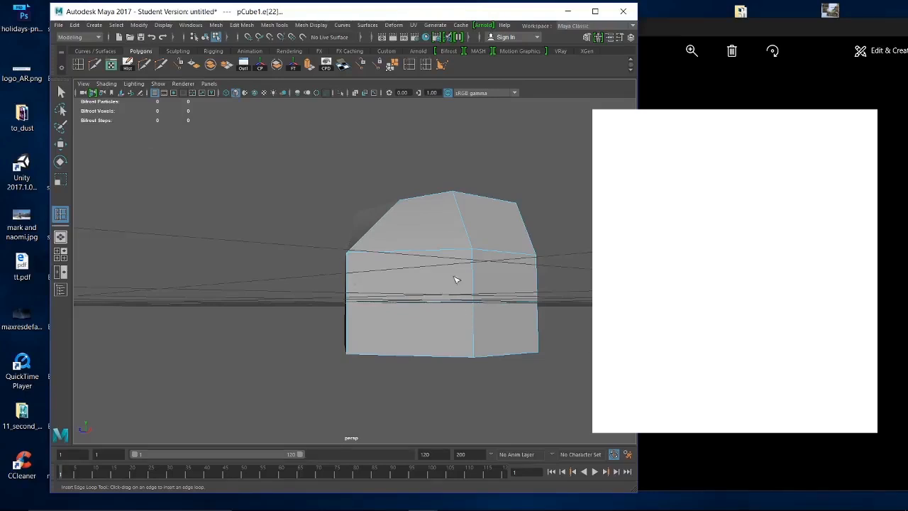
Pull the front centre vertex on the new middle edge loop forward along Z to round out the belly
right_click_drag(464, 228, 415, 231)
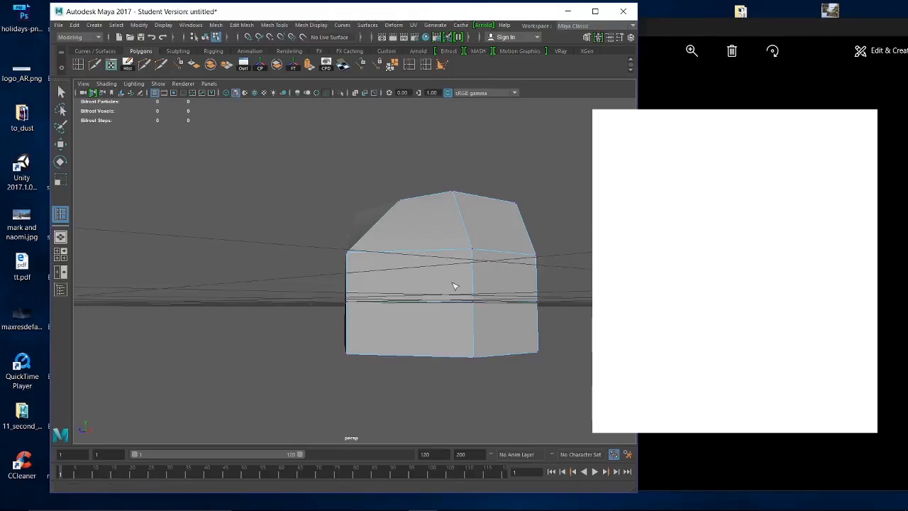
left_click_drag(455, 284, 406, 306, "alt")
left_click_drag(298, 284, 352, 320)
key("w")
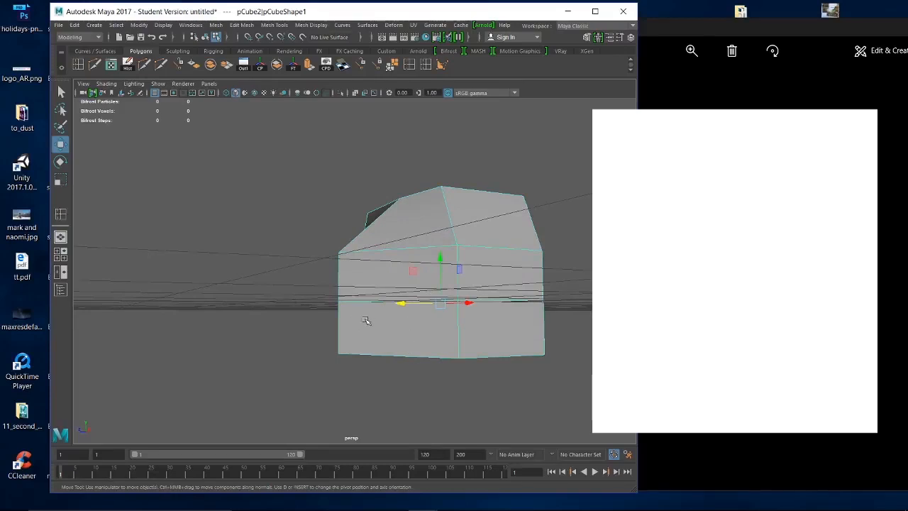
left_click_drag(432, 312, 393, 330, "alt")
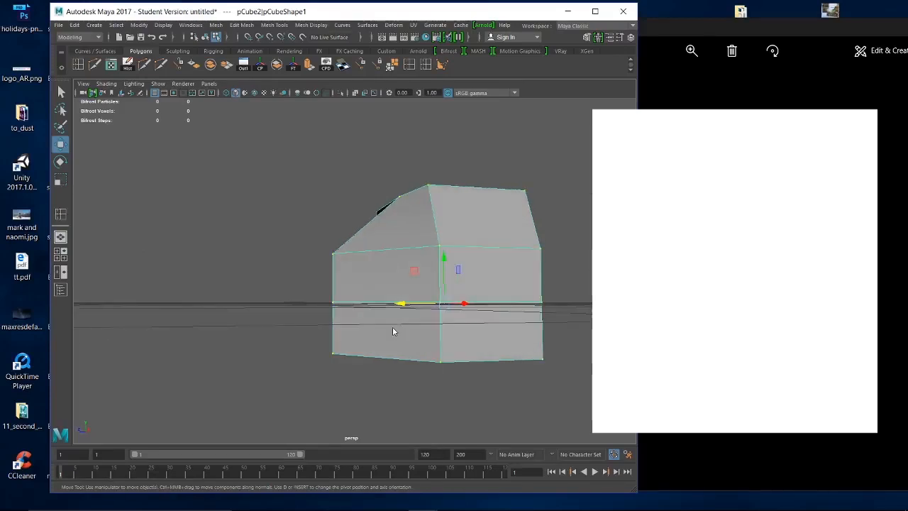
right_click_drag(393, 331, 348, 236)
left_click(332, 303)
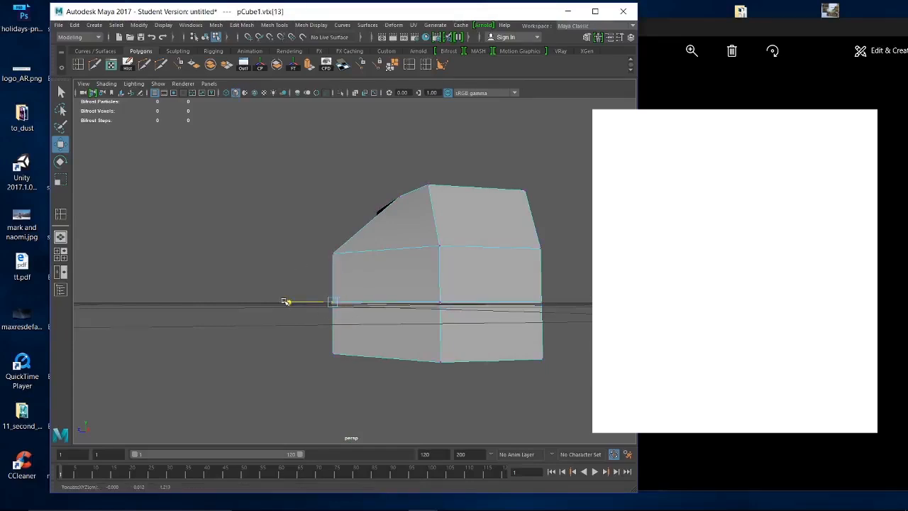
left_click_drag(286, 301, 561, 326)
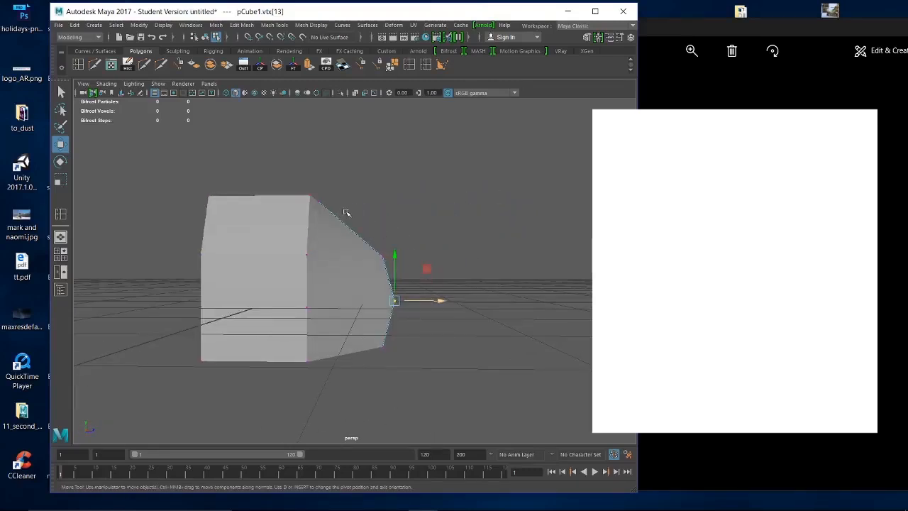
Move the top outer front vertex backward and the top outer back vertex forward to about Z -0.39, narrowing the top
left_click_drag(447, 326, 399, 279, "alt")
left_click_drag(432, 355, 385, 310, "alt")
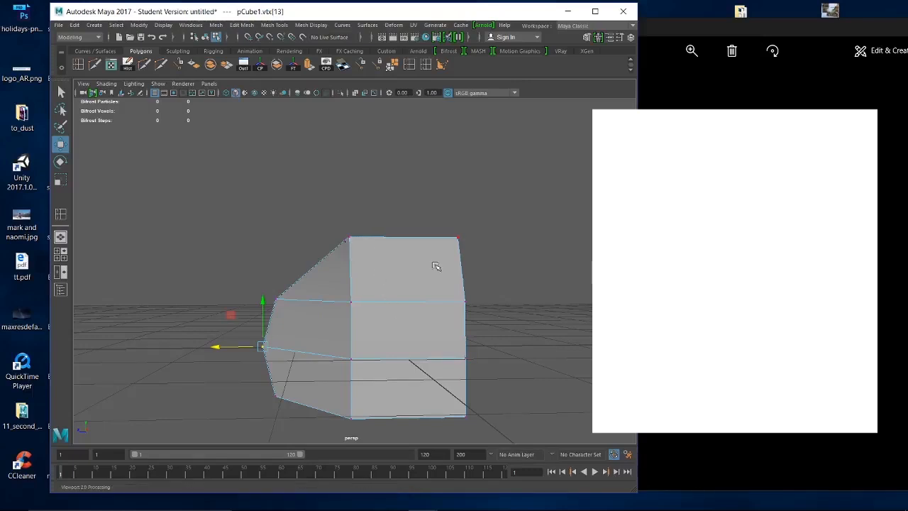
left_click_drag(487, 291, 477, 292, "alt")
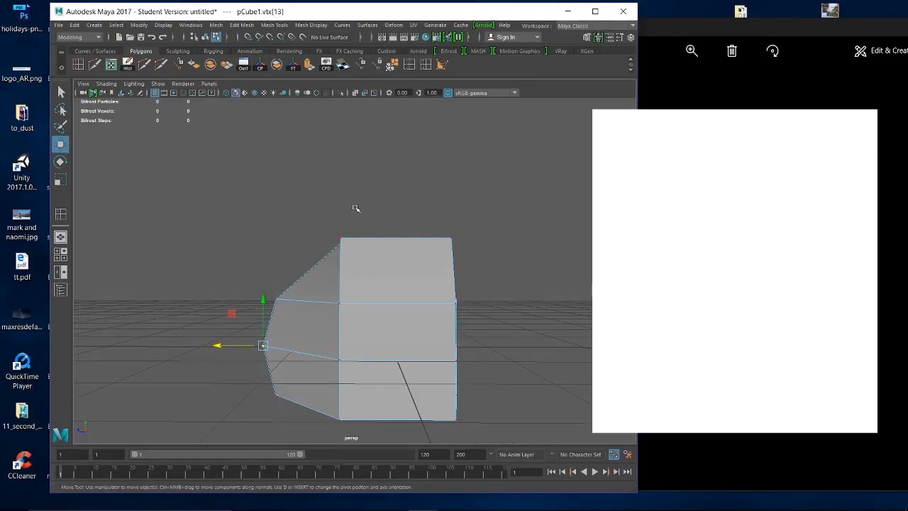
left_click_drag(422, 260, 441, 267, "alt")
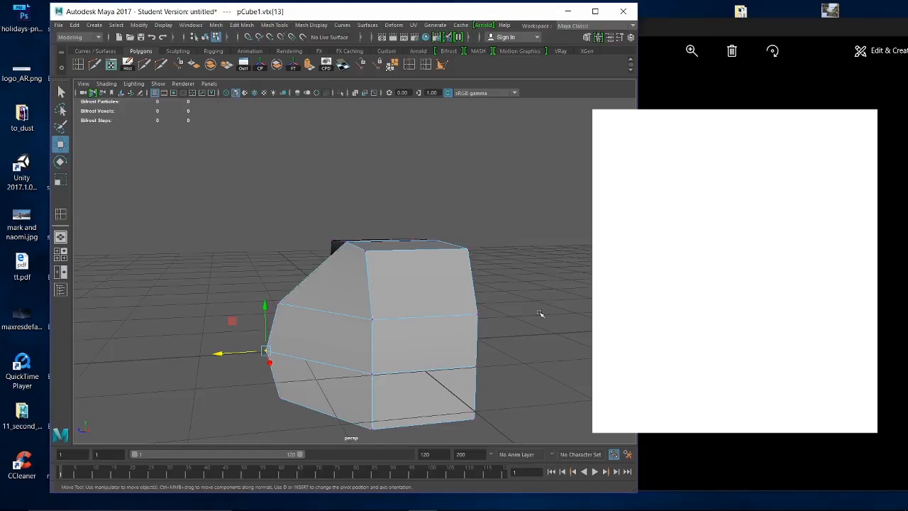
left_click(364, 251)
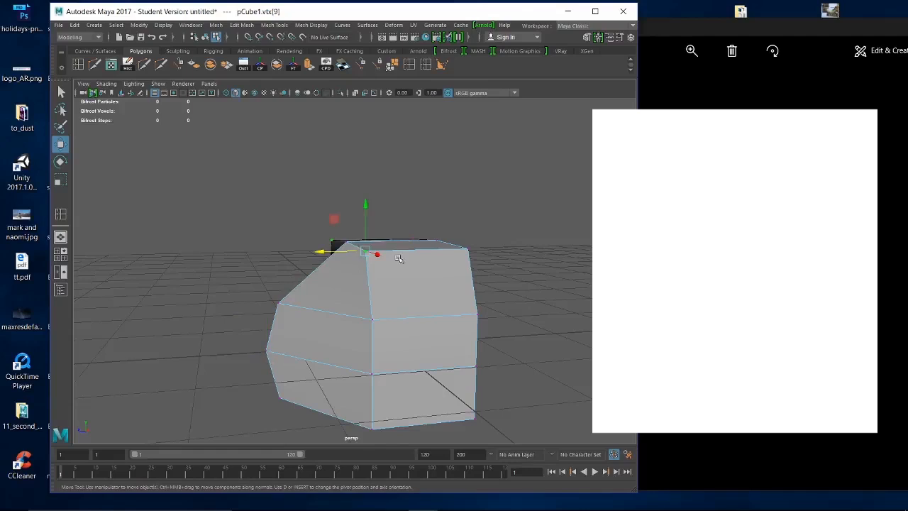
left_click_drag(317, 251, 340, 251)
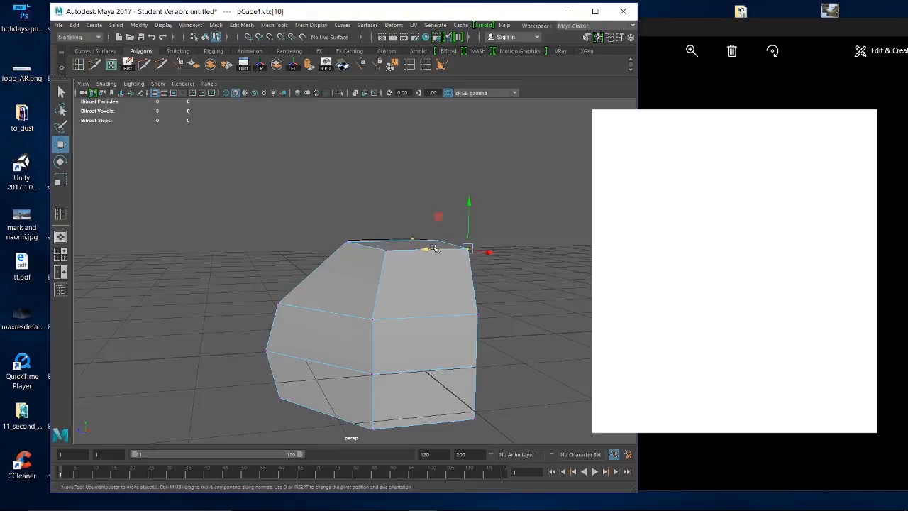
left_click_drag(436, 248, 417, 250)
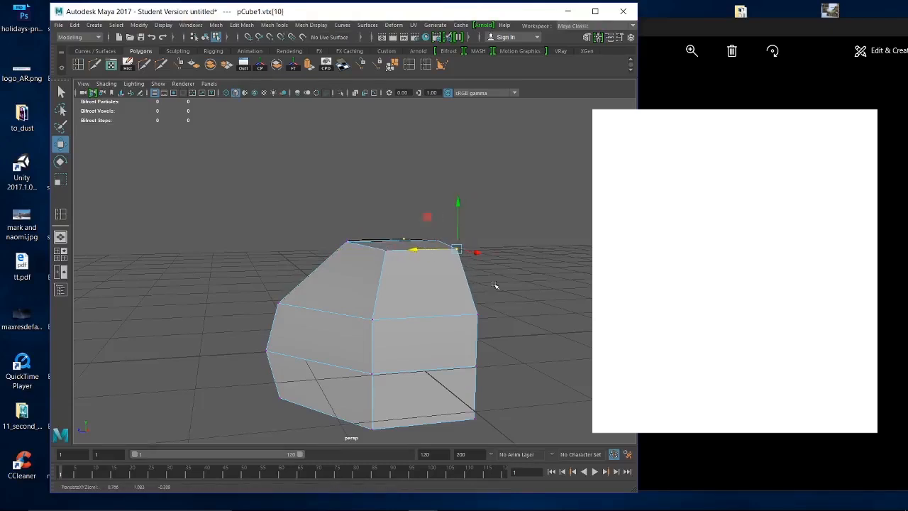
Move the bottom outer corner vertices of the original cube inward to taper the base
mouse_move(495, 286)
left_mouse_down("alt")
mouse_move(412, 258)
mouse_move(510, 276)
mouse_move(539, 258)
mouse_move(535, 252)
mouse_move(551, 252)
mouse_move(535, 248)
mouse_move(518, 293)
mouse_move(519, 274)
mouse_move(411, 305)
mouse_move(509, 296)
left_mouse_up("alt")
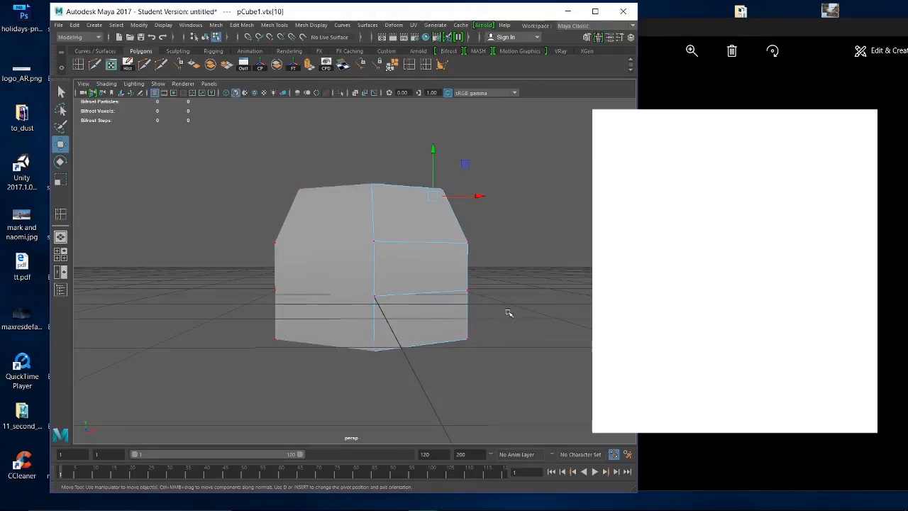
left_click_drag(534, 297, 503, 359, "alt")
left_click(438, 343)
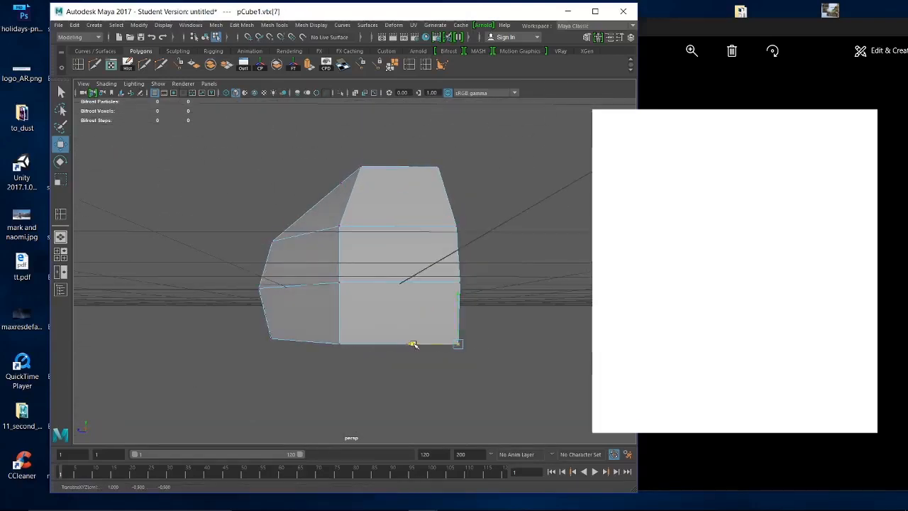
left_click_drag(414, 345, 410, 400)
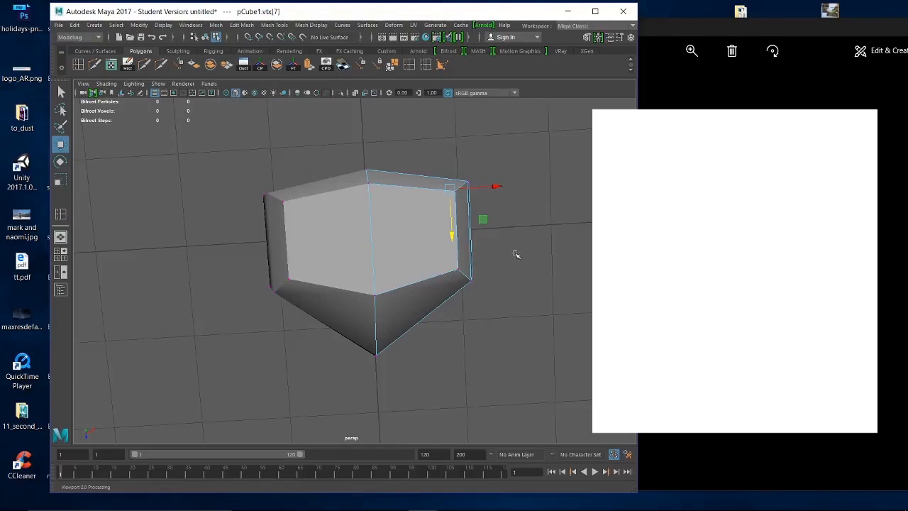
Nudge the bottom front centre vertex backward to about Z 1.14
left_click_drag(424, 312, 450, 305, "alt")
left_click(279, 339)
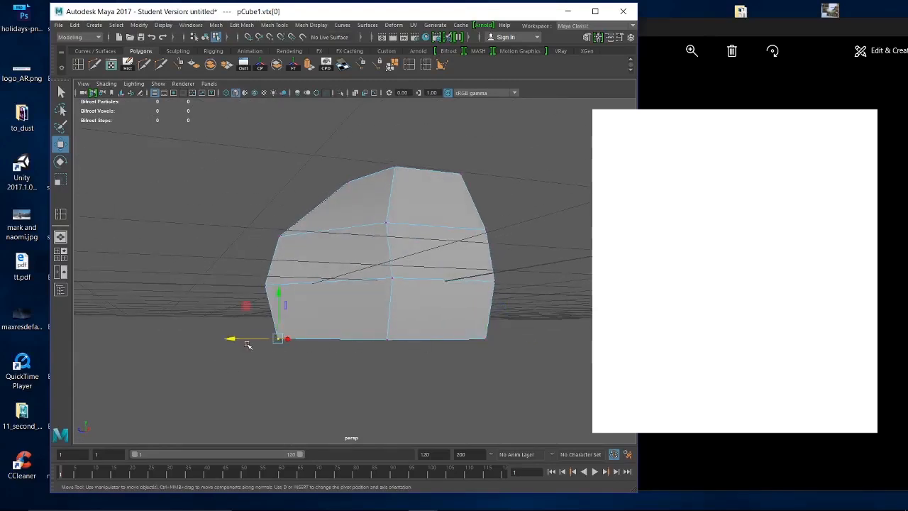
left_click_drag(248, 345, 254, 338)
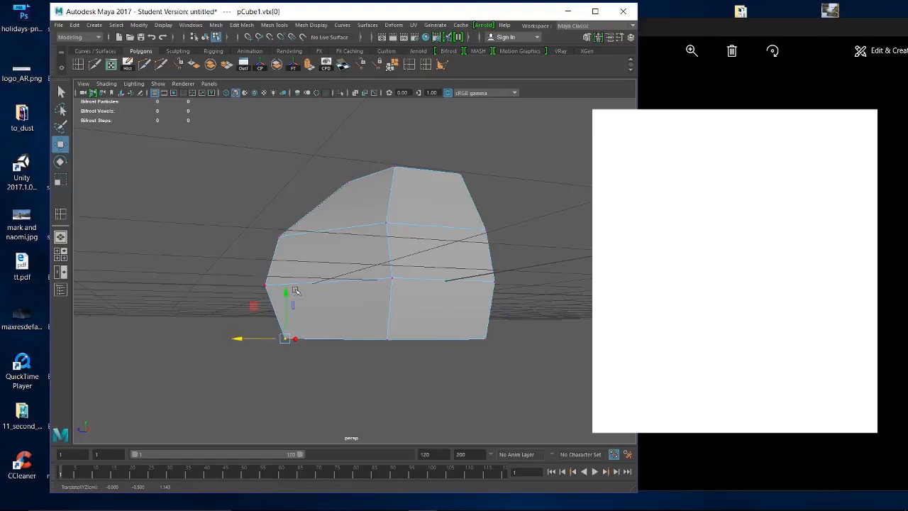
left_click_drag(293, 289, 293, 289)
Start extruding the top face of the original cube and move the extrude settings box out of the way
left_click_drag(371, 322, 434, 332, "alt")
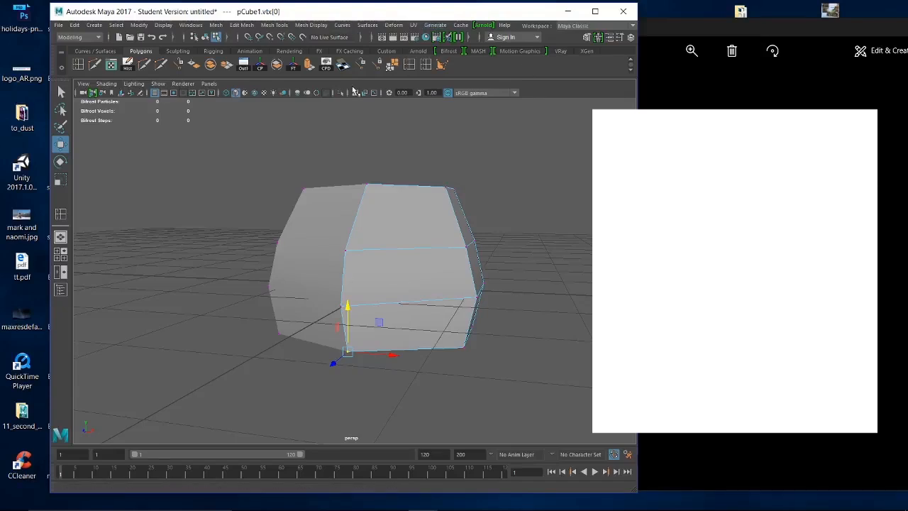
left_click_drag(416, 169, 438, 284, "alt")
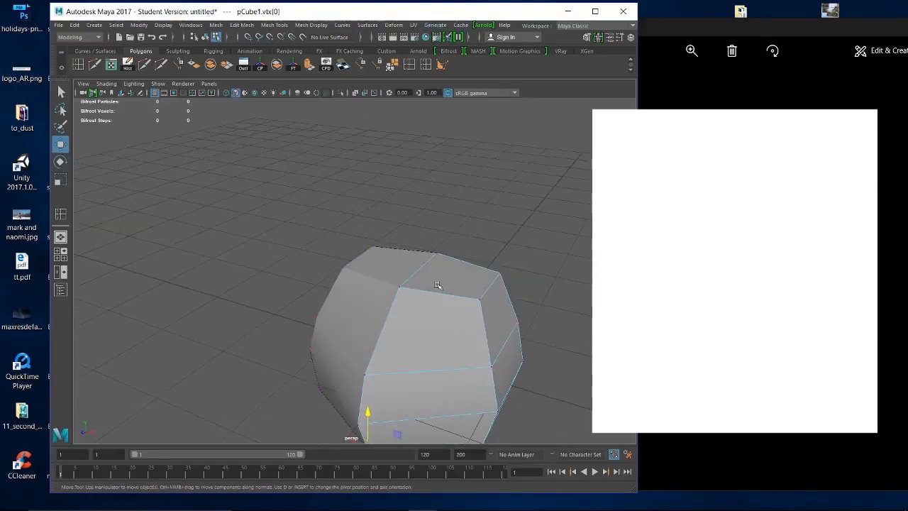
right_click(450, 277)
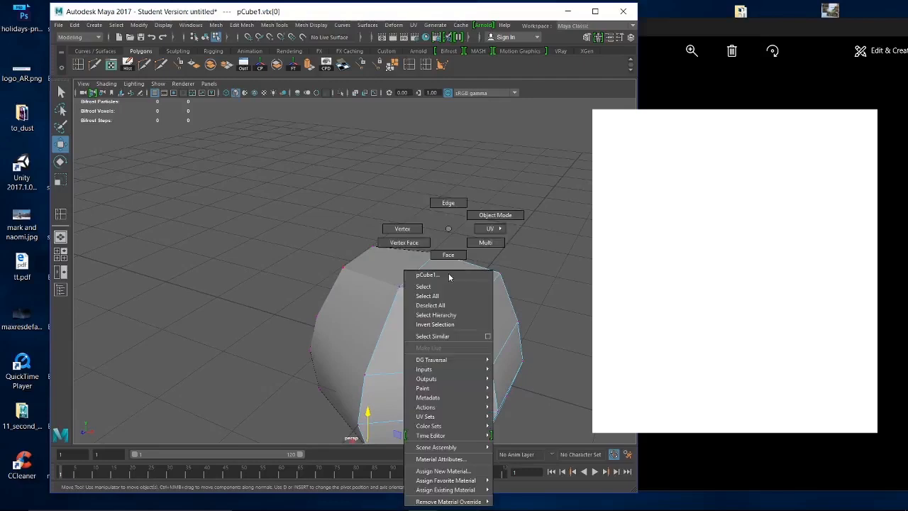
left_click(449, 255)
left_click(454, 279)
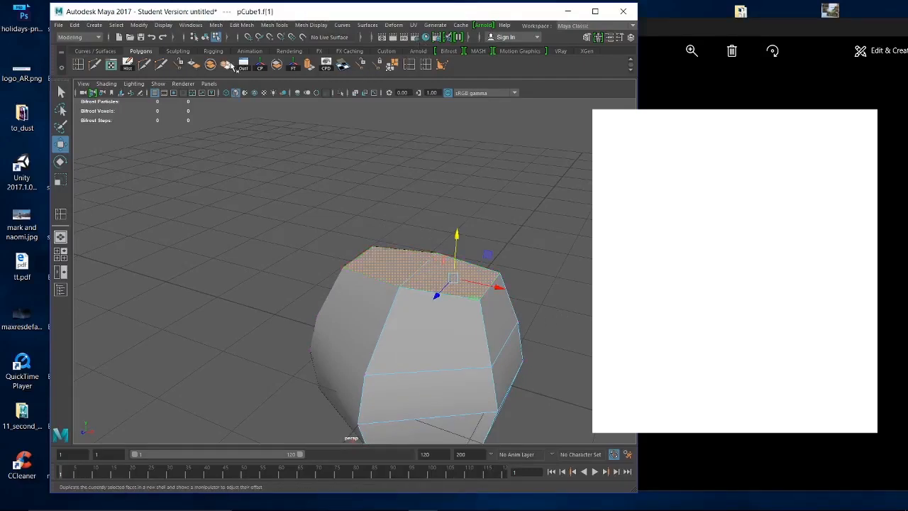
left_click(310, 65)
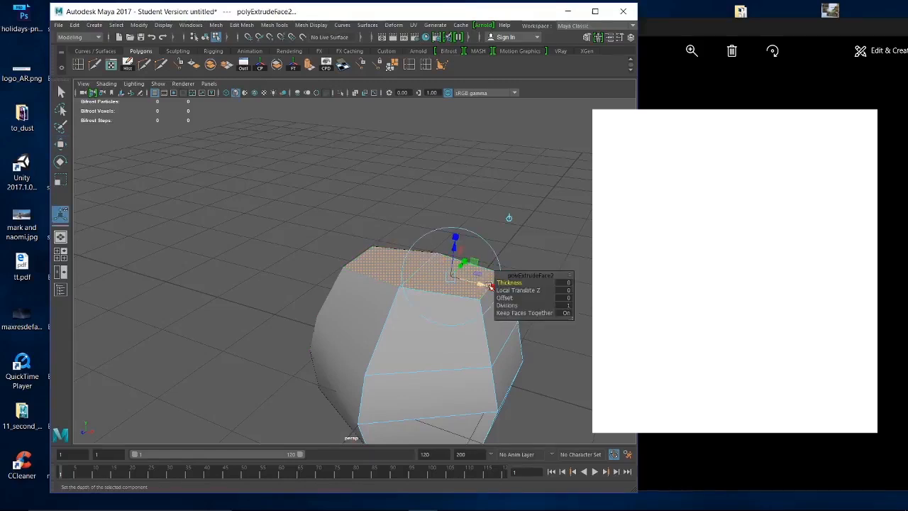
left_click_drag(490, 286, 449, 248, "alt")
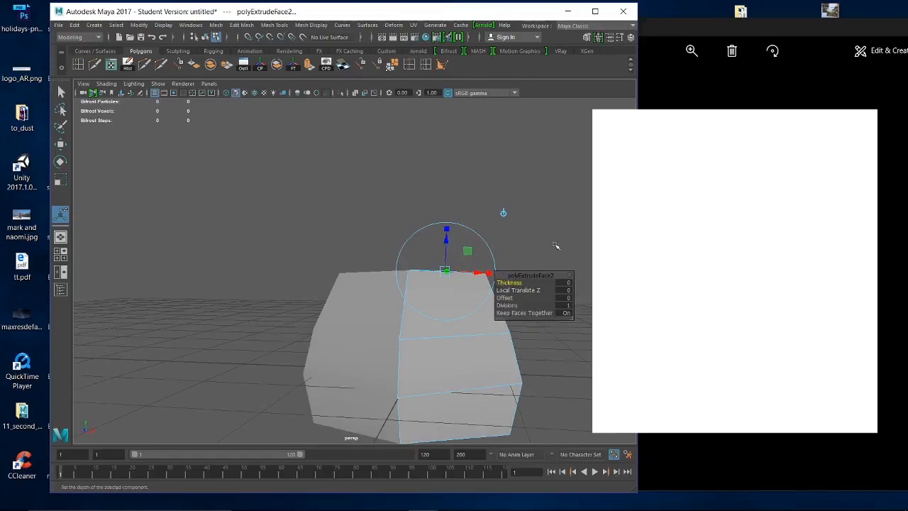
left_click_drag(526, 276, 584, 381)
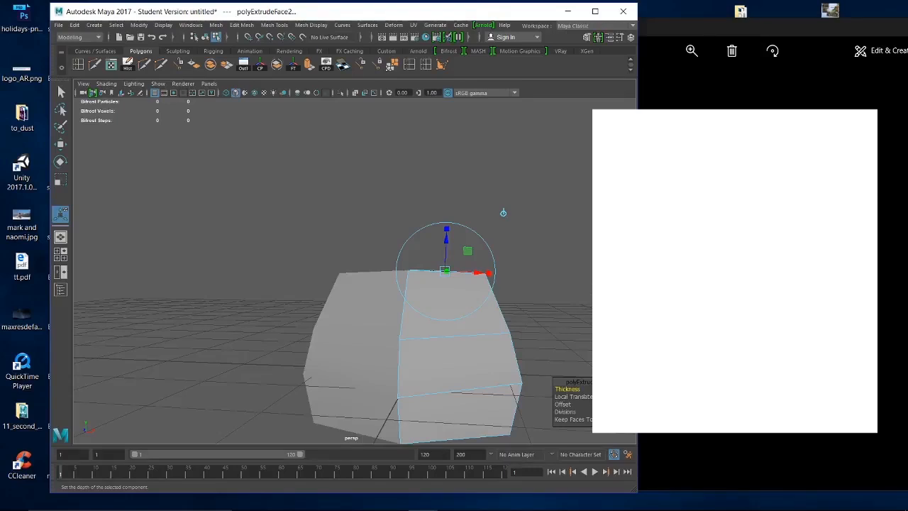
Check the Pooh reference image in Photos, return to Maya and examine the body's top face up close
key("alt+Tab")
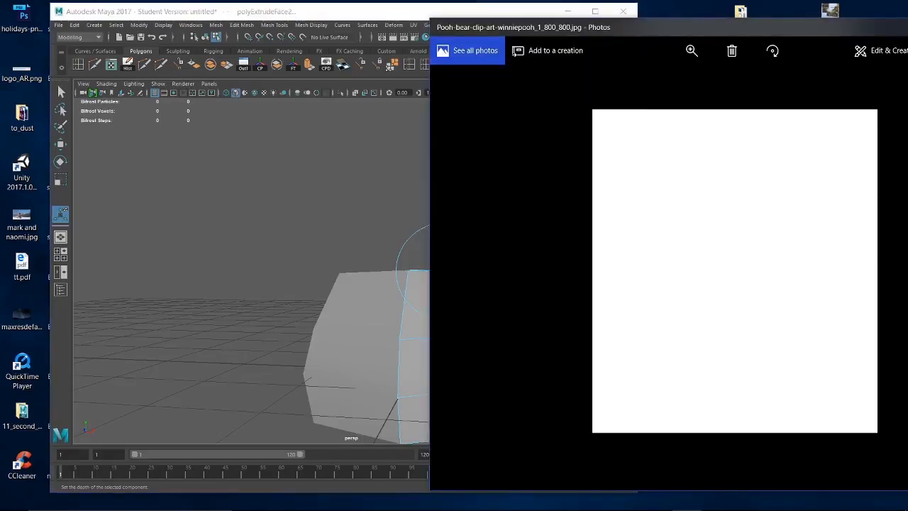
left_click(367, 10)
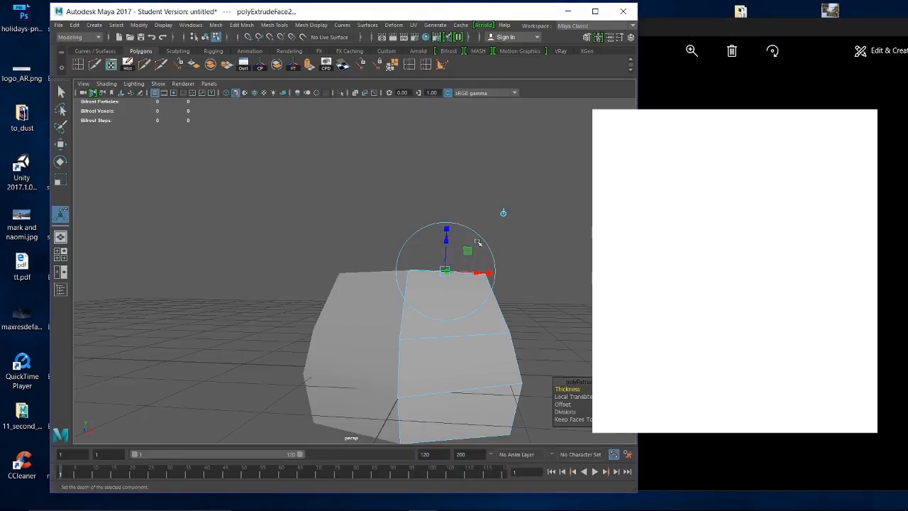
left_click_drag(515, 231, 497, 250, "alt")
right_click_drag(497, 249, 566, 279, "alt")
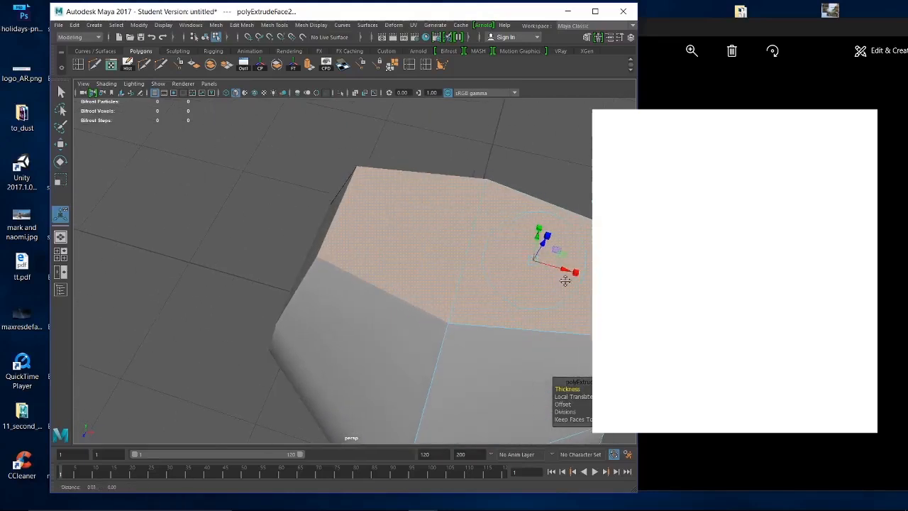
middle_click_drag(566, 280, 484, 277, "alt")
Try to pull the extruded top face upward along its local axis, and undo each attempt
mouse_move(476, 274)
left_mouse_down()
mouse_move(467, 272)
mouse_move(477, 273)
left_mouse_up()
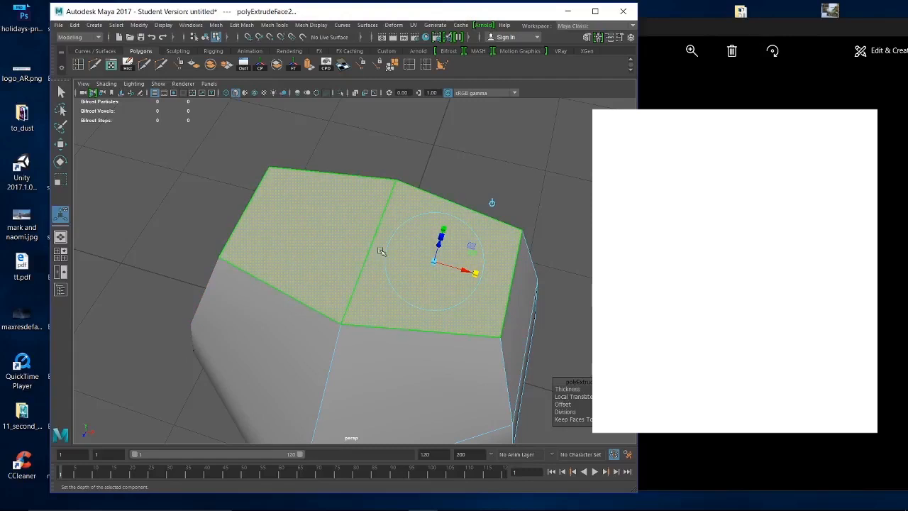
left_click(425, 276)
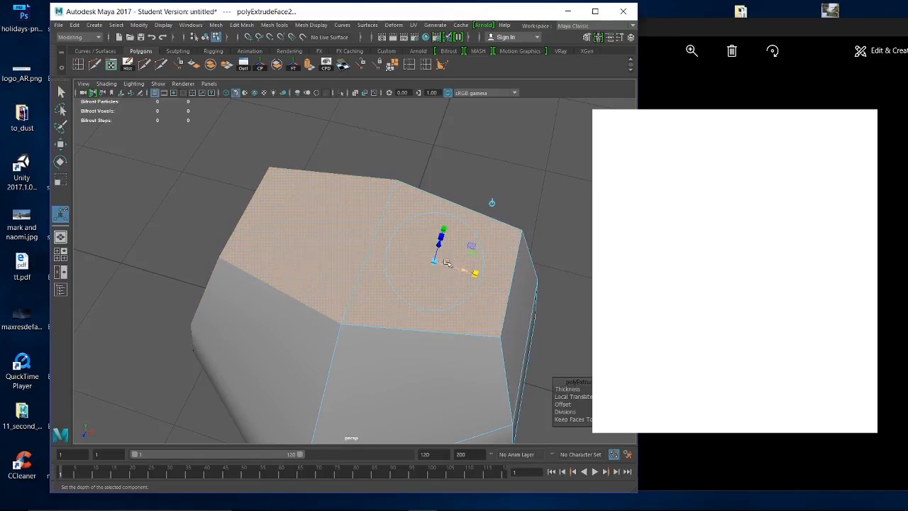
left_click_drag(442, 260, 386, 166, "alt")
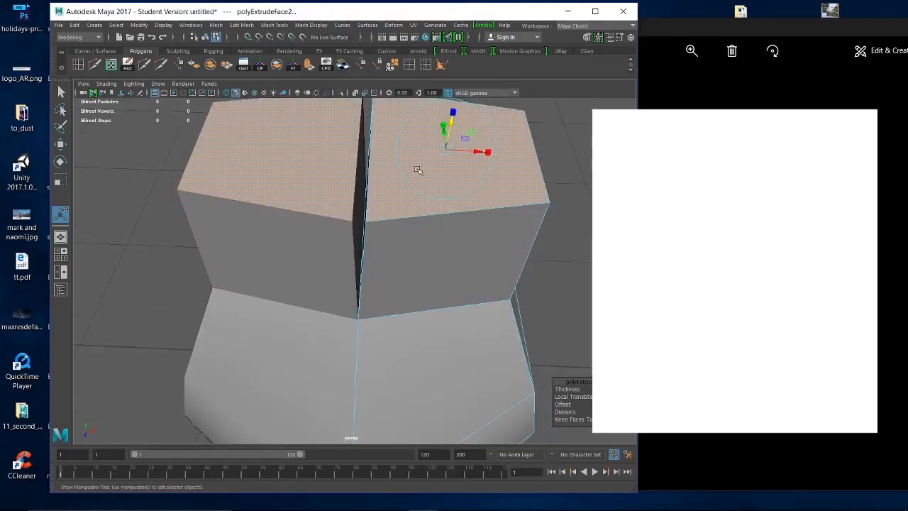
left_click_drag(374, 146, 443, 206, "alt")
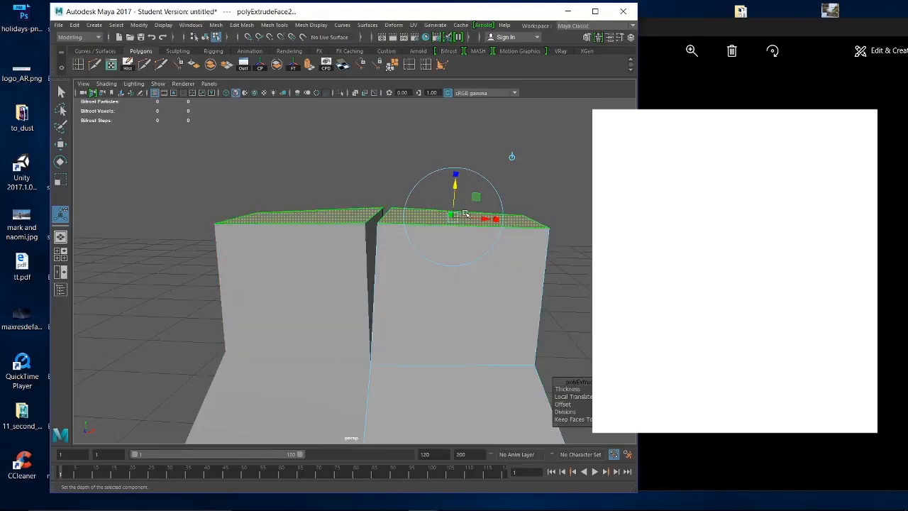
key("ctrl+z")
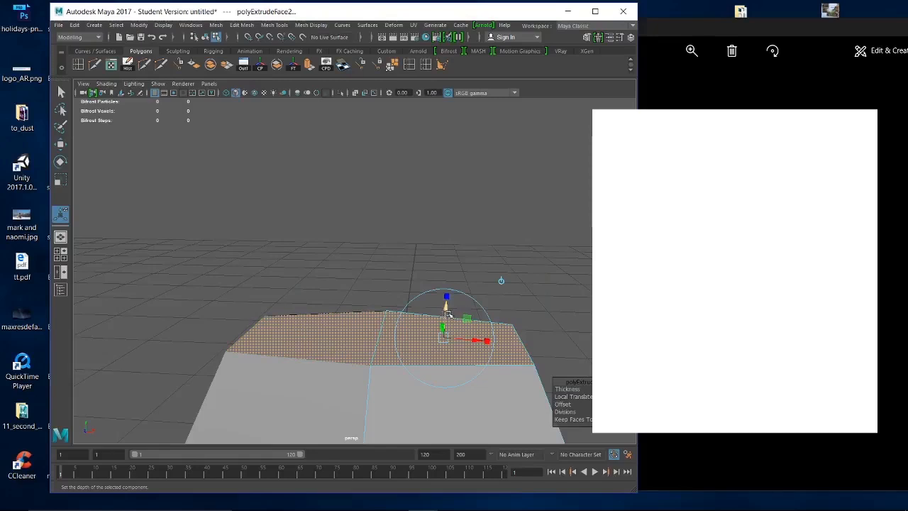
left_click_drag(448, 312, 437, 210)
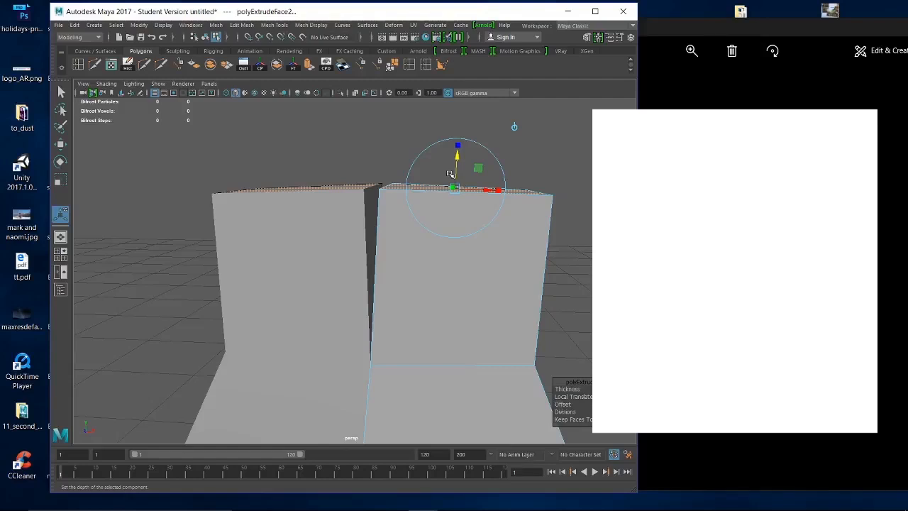
key("ctrl+z")
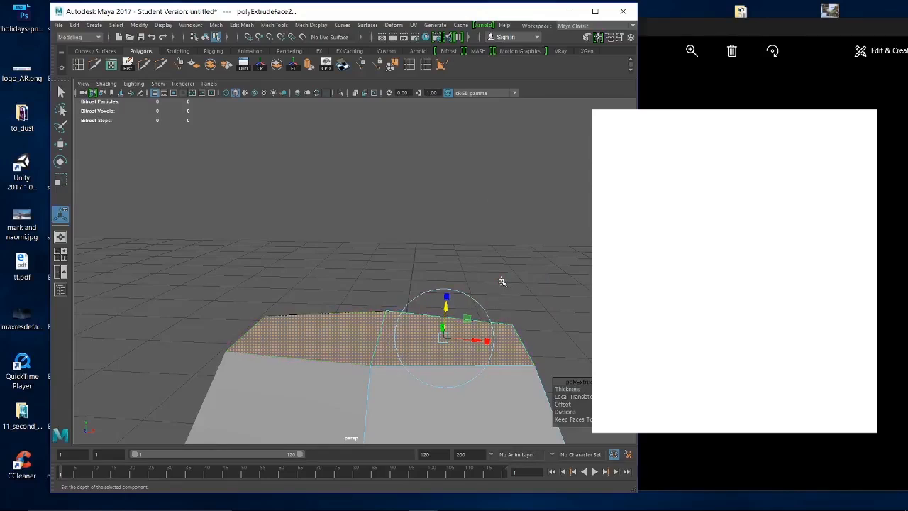
Pull the extruded top face slightly upward along the world axis to about Y 1.12
left_click(502, 282)
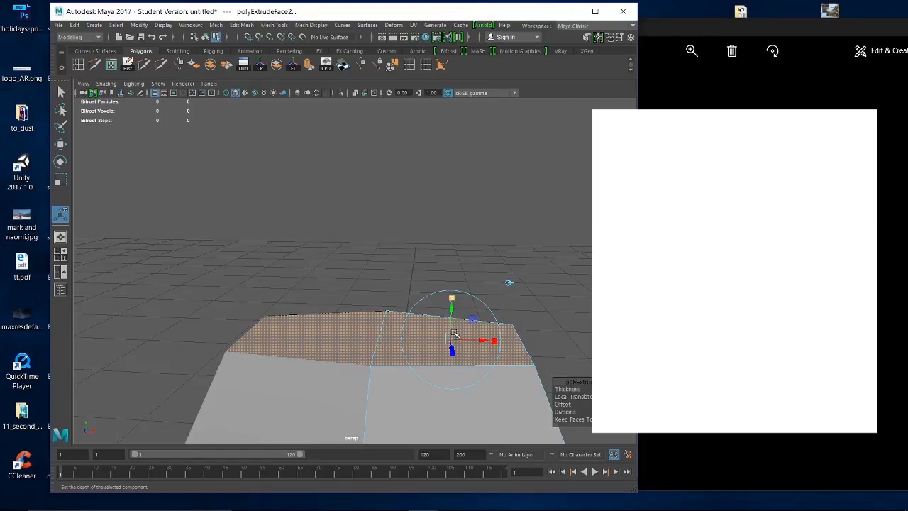
mouse_move(449, 308)
left_mouse_down()
mouse_move(449, 93)
mouse_move(449, 263)
mouse_move(430, 154)
mouse_move(452, 303)
left_mouse_up()
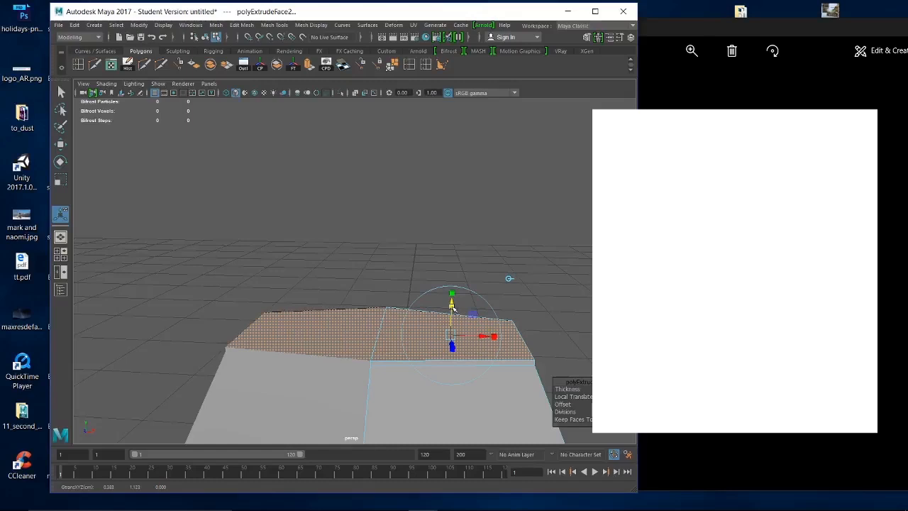
Narrow the raised top face by moving its outer edge inward and shortening the outer and centre edges front to back
right_click_drag(523, 231, 523, 203)
left_click(527, 347)
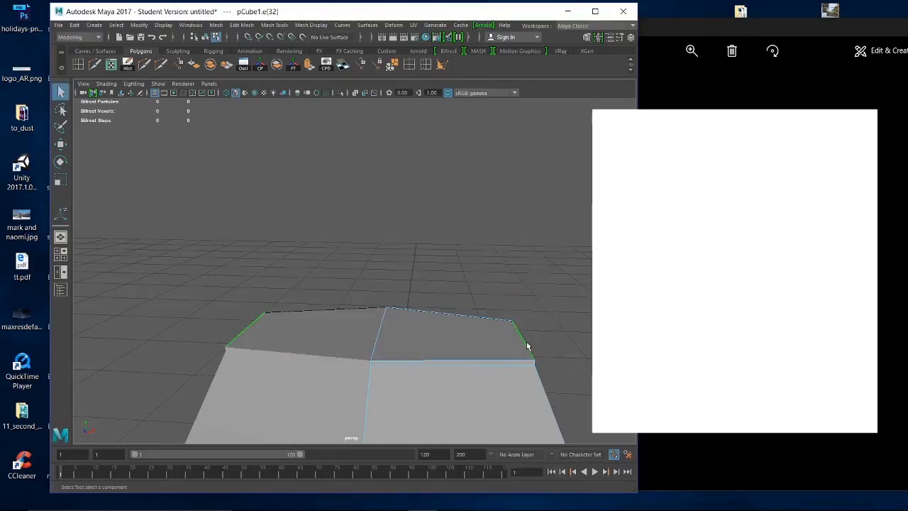
key("w")
left_click_drag(541, 340, 497, 341)
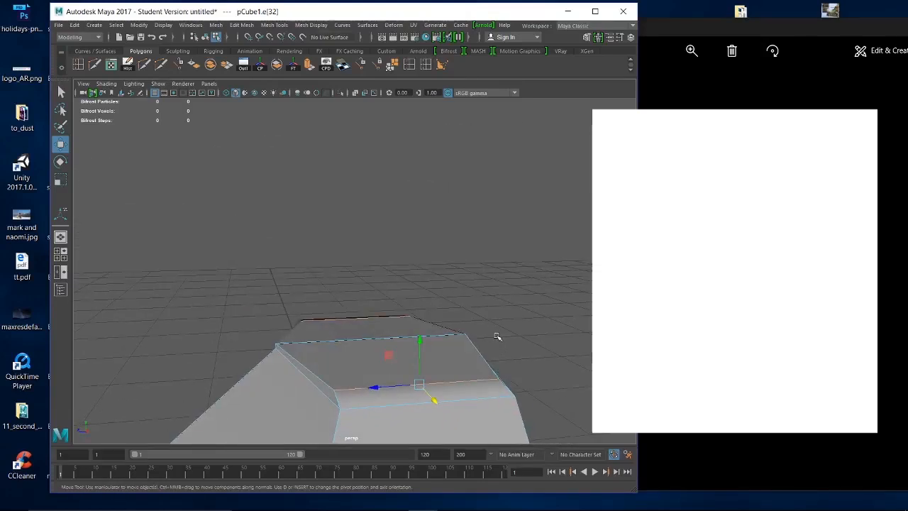
key("r")
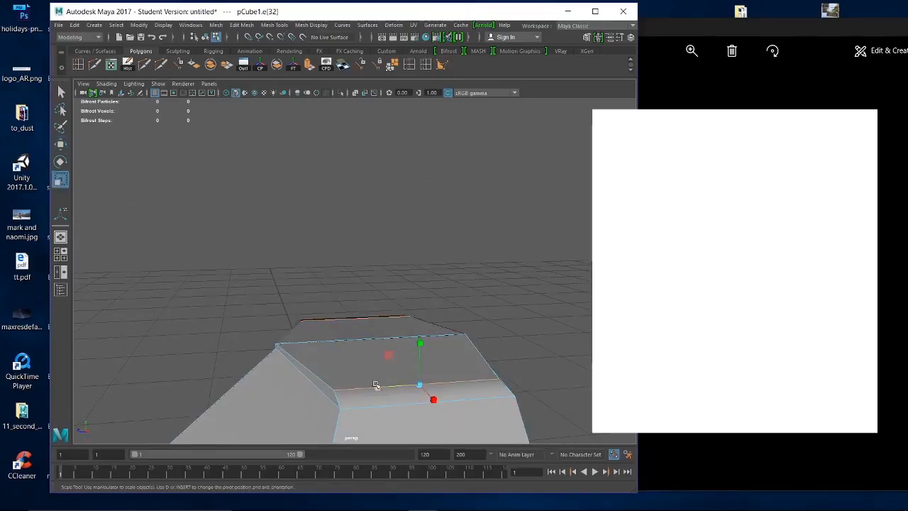
left_click_drag(377, 386, 383, 386)
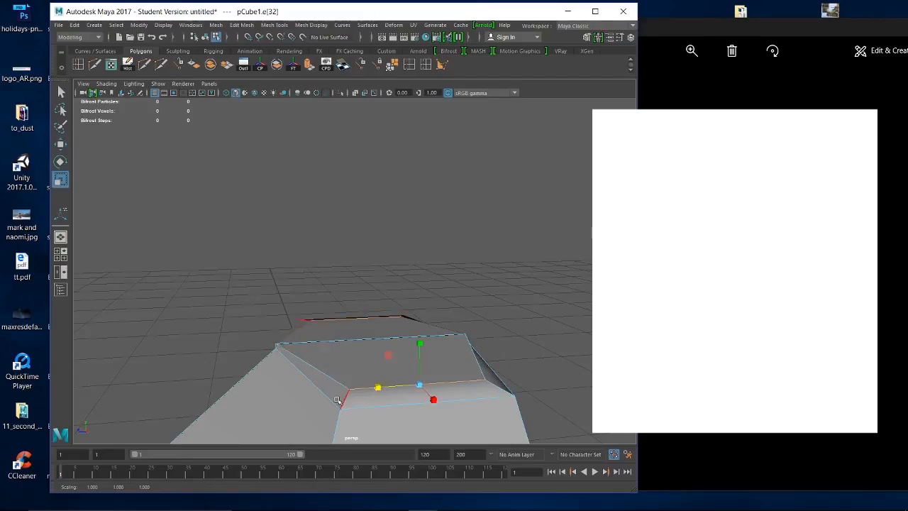
left_click(303, 344)
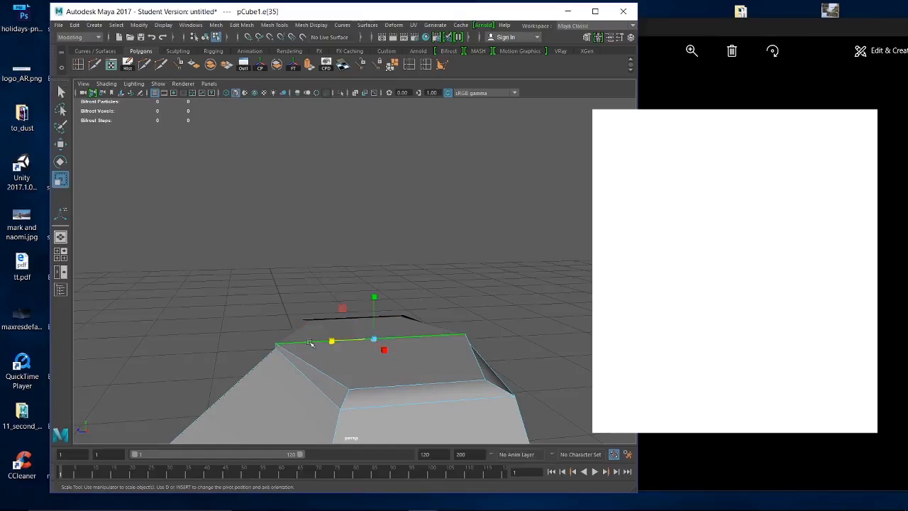
left_click_drag(329, 339, 331, 340)
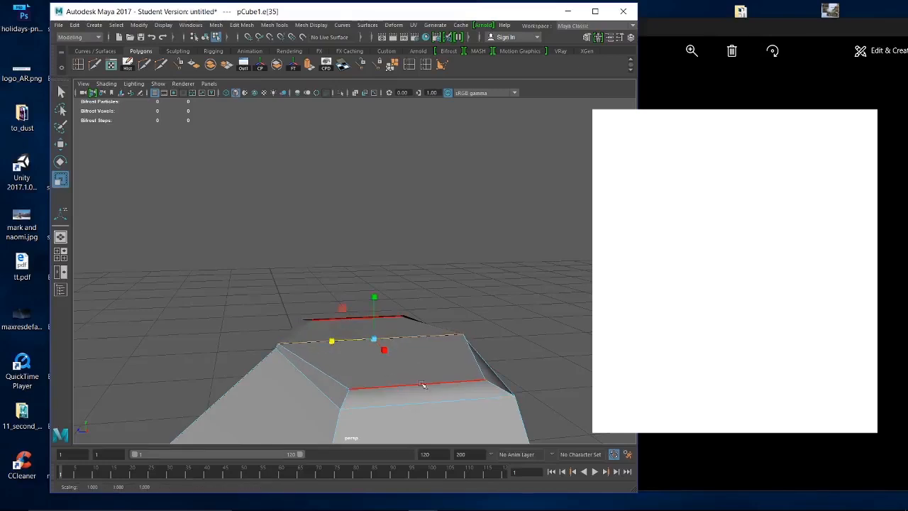
Raise the body's narrowed top face slightly to about Y 1.14
left_click_drag(414, 381, 480, 365, "alt")
left_click(505, 346)
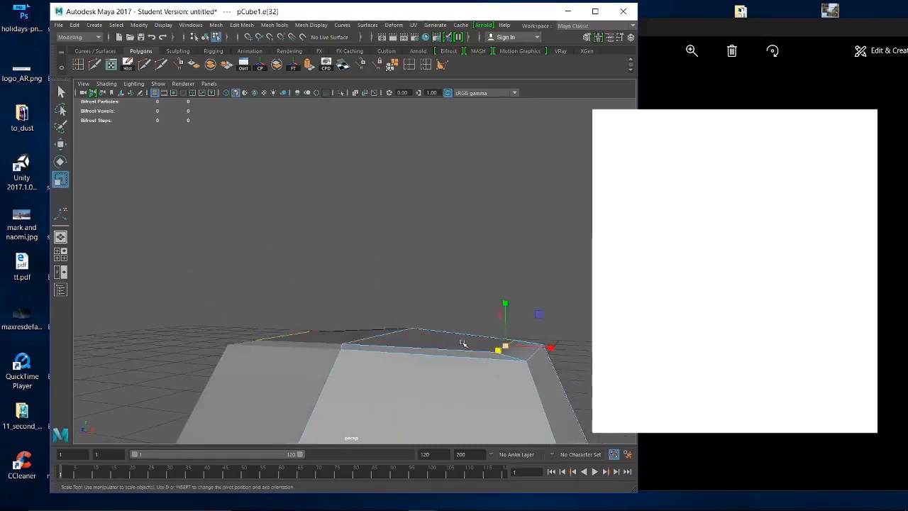
right_click_drag(424, 343, 419, 256)
left_click(422, 335)
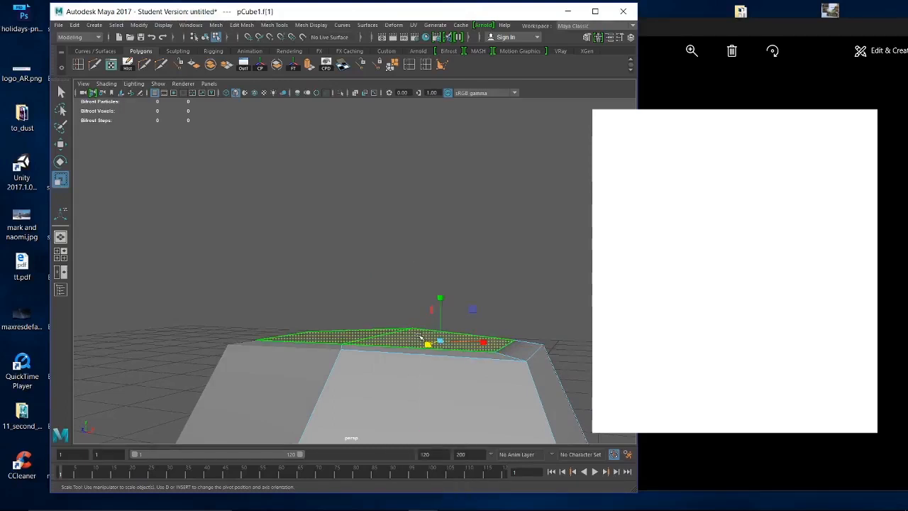
key("w")
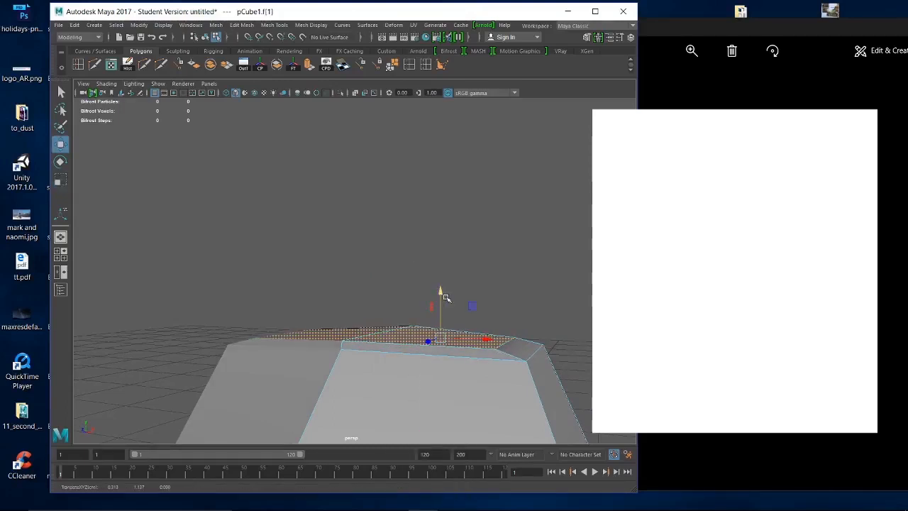
left_click(445, 298)
left_click_drag(532, 296, 545, 314, "alt")
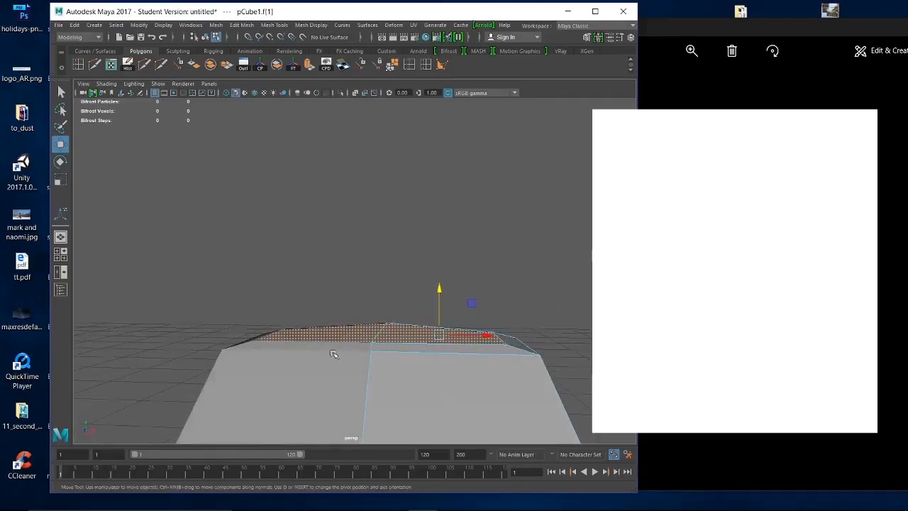
Extrude the top face again and pull it straight up along the world axis to about Y 1.35
left_click(309, 64)
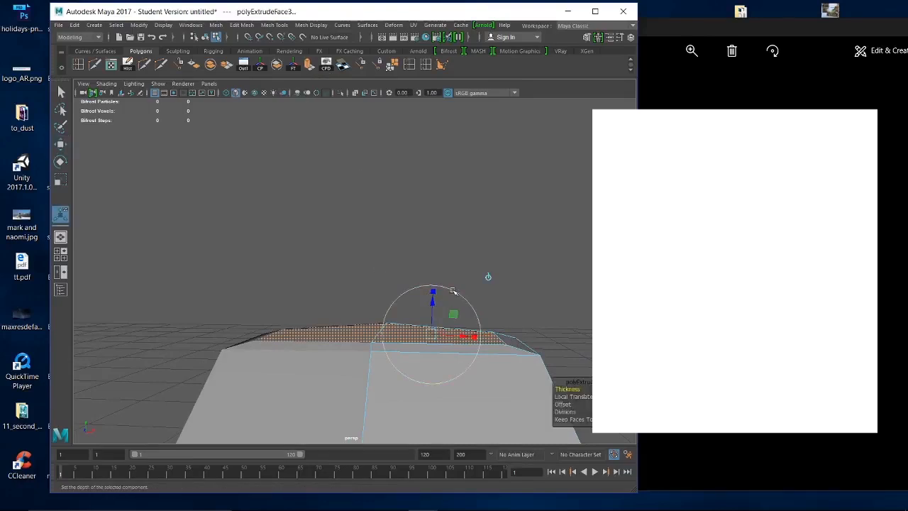
left_click_drag(432, 306, 461, 216)
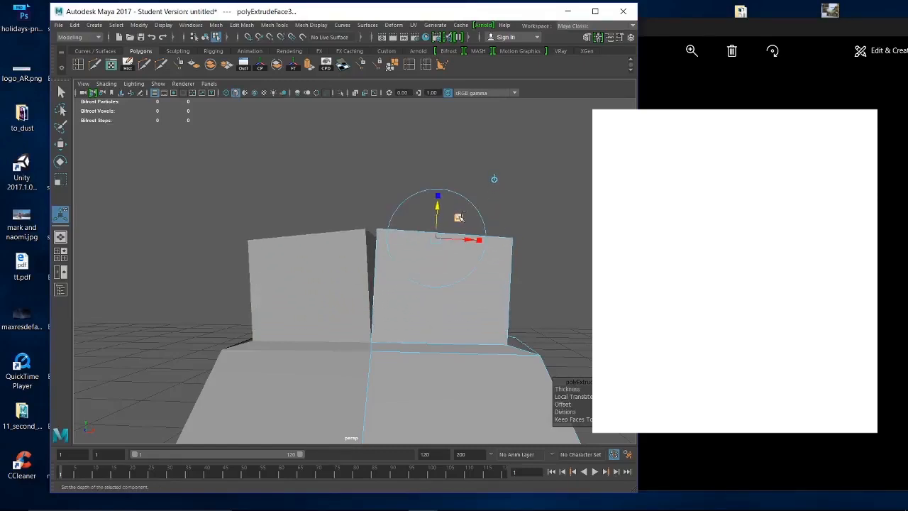
key("ctrl+z")
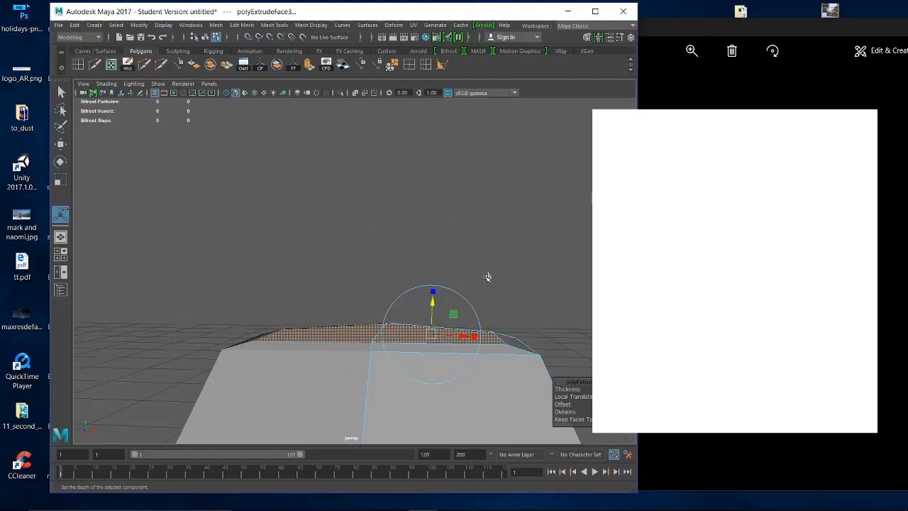
left_click(487, 277)
left_click_drag(441, 308, 453, 272)
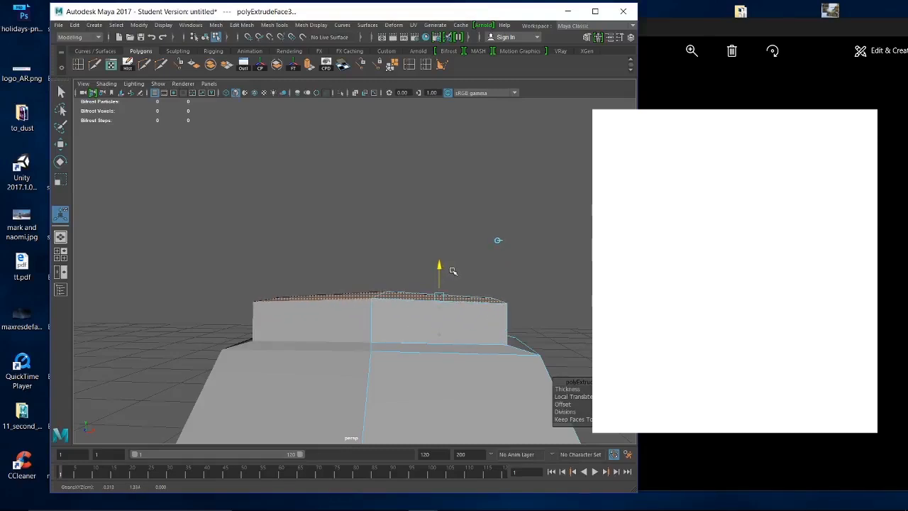
Flare the new neck section by moving its two outer top vertices outward from the body's centre
right_click_drag(490, 228, 443, 235)
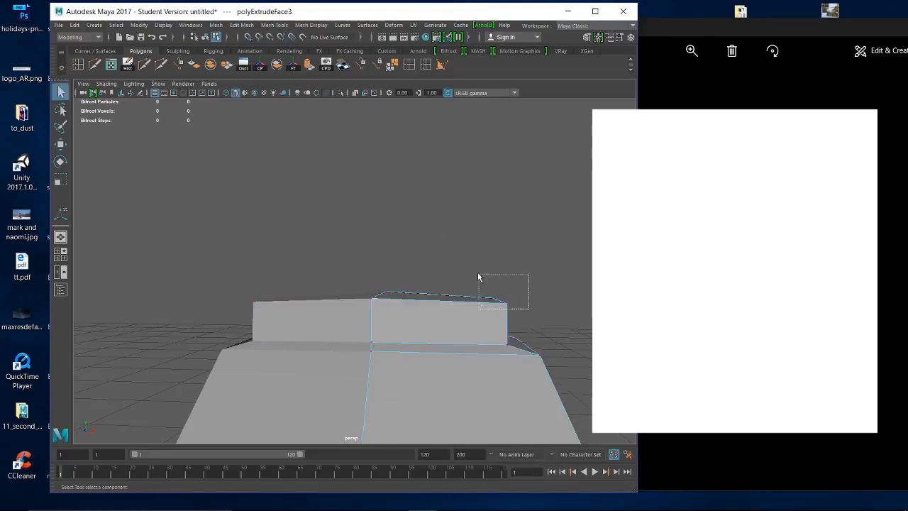
left_click_drag(478, 277, 478, 277)
key("w")
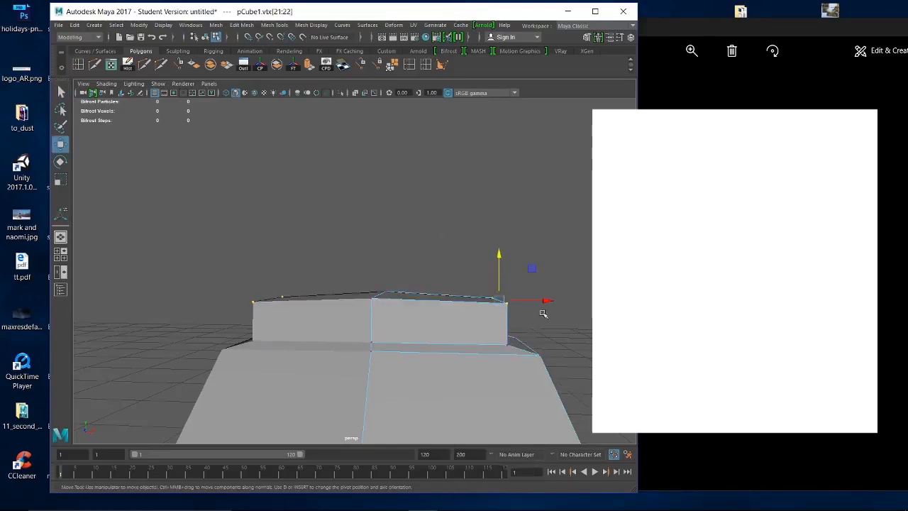
left_click_drag(542, 313, 546, 347)
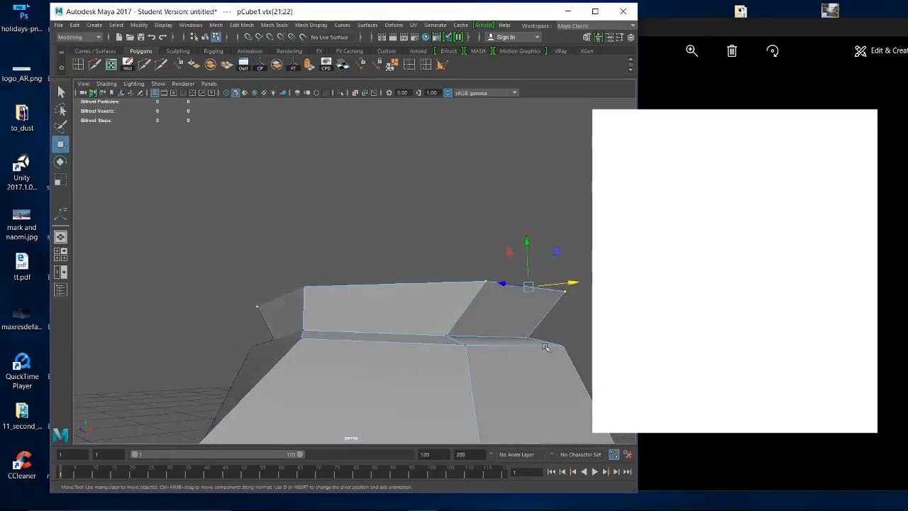
Pull the front centre vertex of the neck's top ring forward to about Z 0.72
right_click_drag(546, 347, 454, 333, "alt")
left_click_drag(454, 332, 378, 329, "alt")
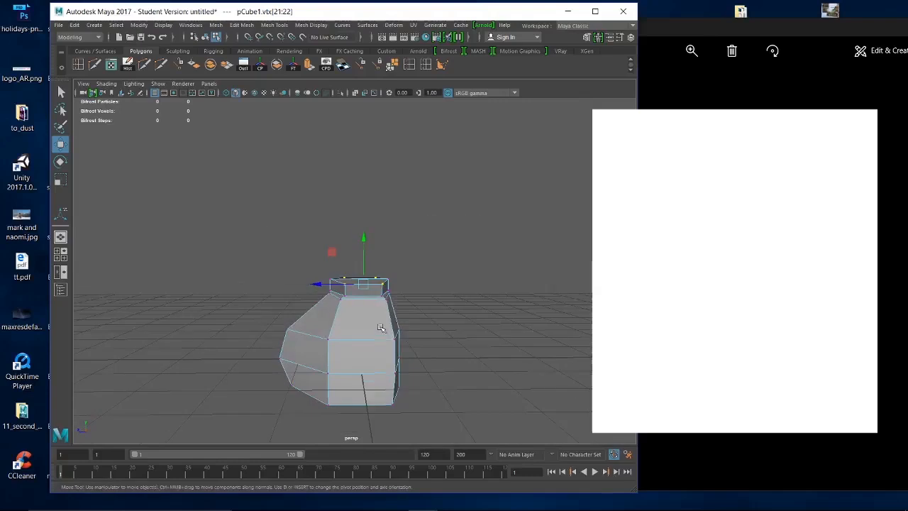
right_click_drag(378, 329, 526, 336, "alt")
middle_click_drag(513, 328, 501, 256, "alt")
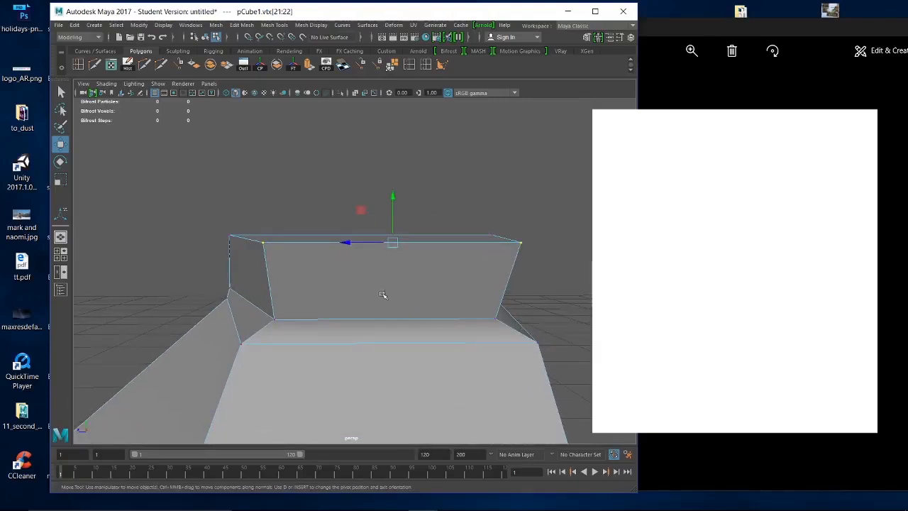
left_click(229, 234)
left_click(228, 235)
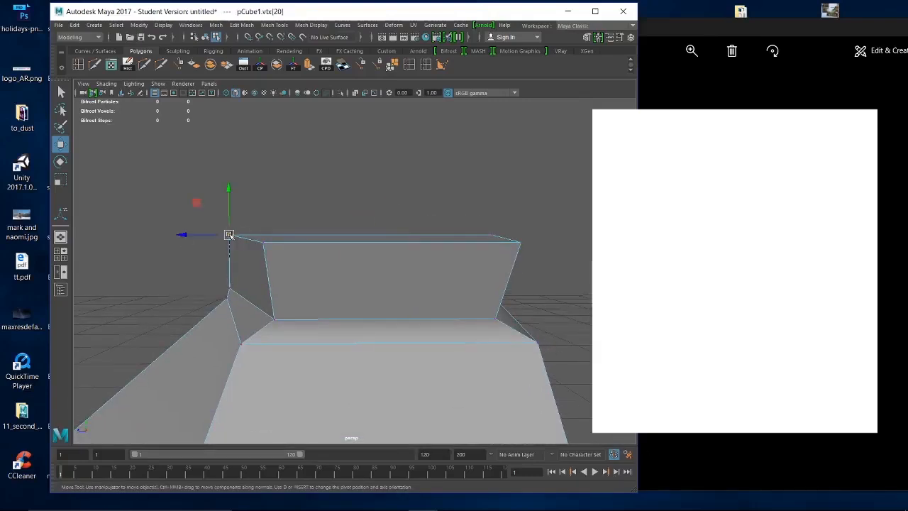
left_click_drag(186, 237, 126, 243)
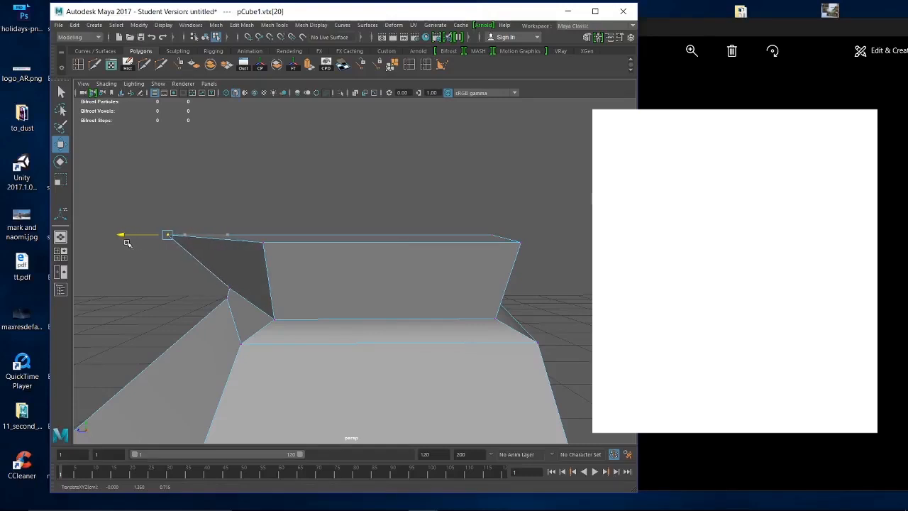
left_click(265, 247)
left_click_drag(218, 246, 482, 268)
Extrude the flared top face straight up along the world axis to form the lower part of the head
right_click_drag(483, 267, 146, 203, "alt")
left_click_drag(217, 249, 389, 267, "alt")
right_click_drag(386, 229, 391, 256)
left_click(358, 264)
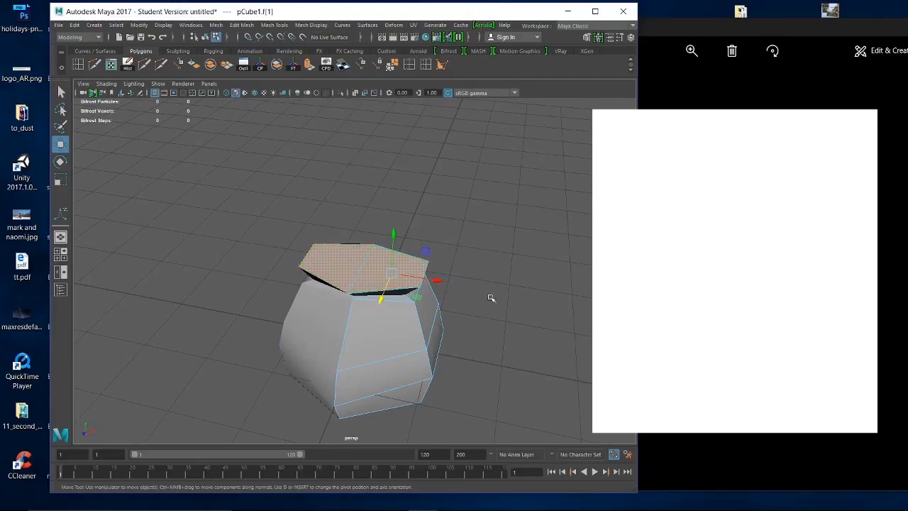
left_click(310, 64)
left_click_drag(546, 348, 501, 347, "alt")
left_click_drag(390, 229, 393, 198)
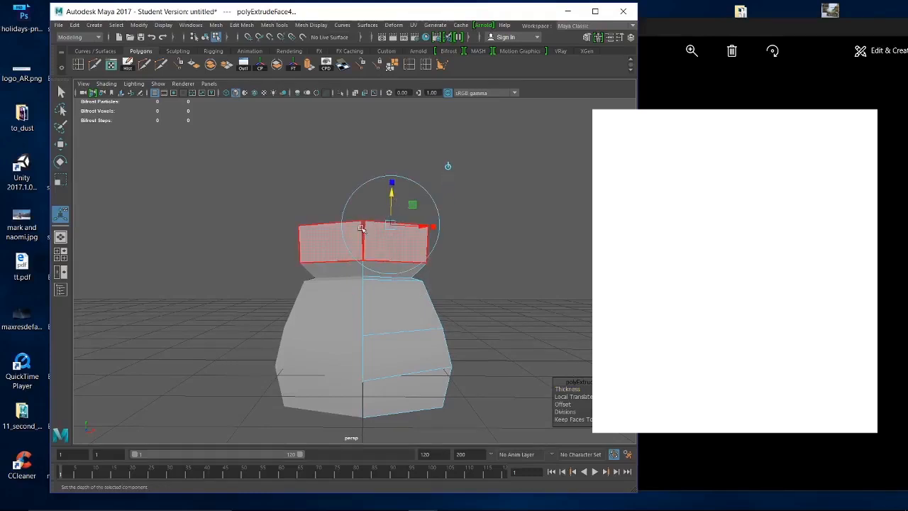
key("ctrl+z")
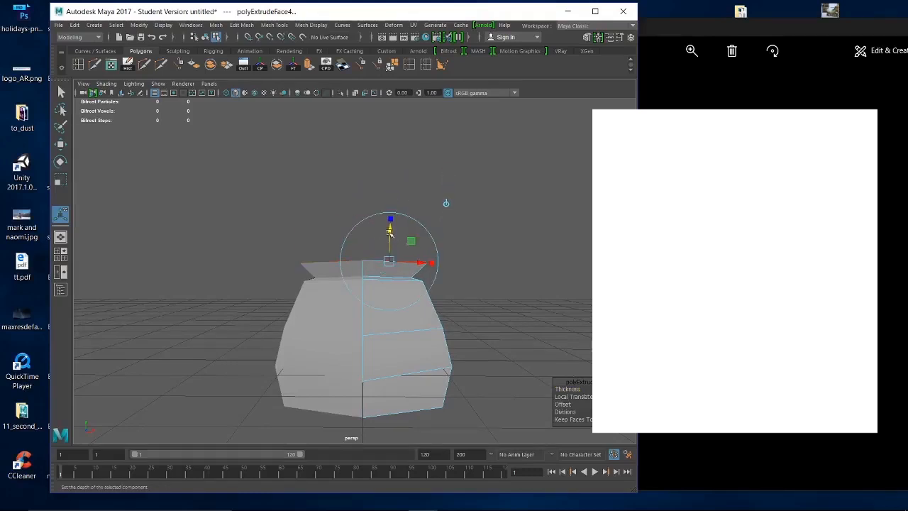
left_click(445, 203)
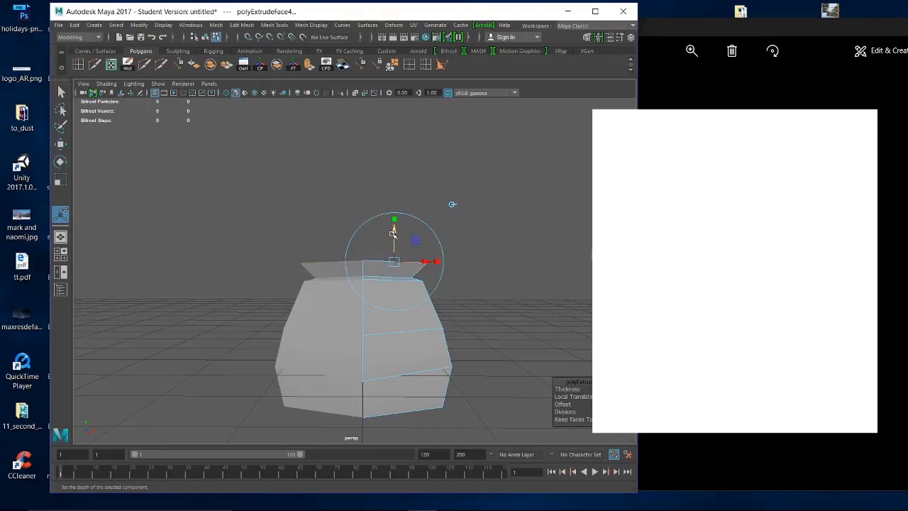
left_click_drag(393, 235, 398, 204)
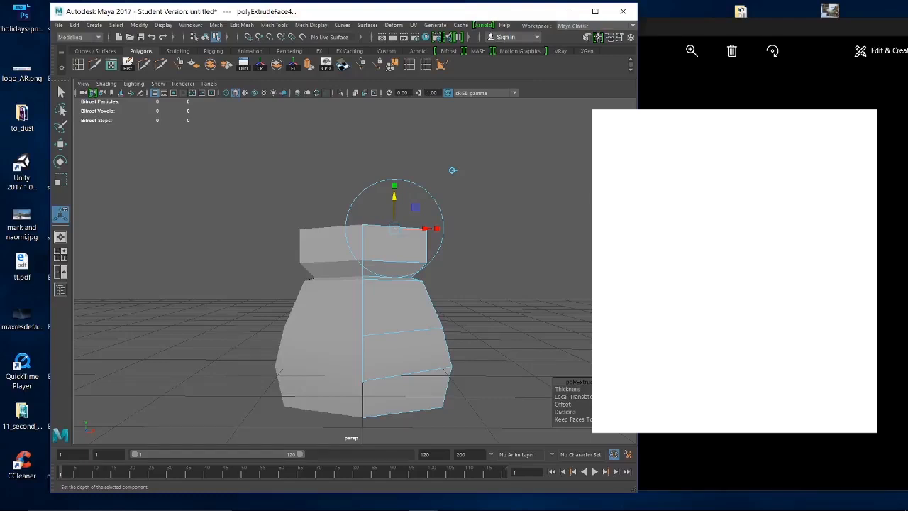
left_click_drag(401, 205, 396, 198)
Move the head's top front centre vertex forward to about Z 0.88
scroll(470, 253, "up", 4)
right_click_drag(448, 229, 410, 221)
left_click_drag(427, 217, 231, 203)
key("w")
left_click(277, 207)
left_click_drag(259, 160, 259, 160)
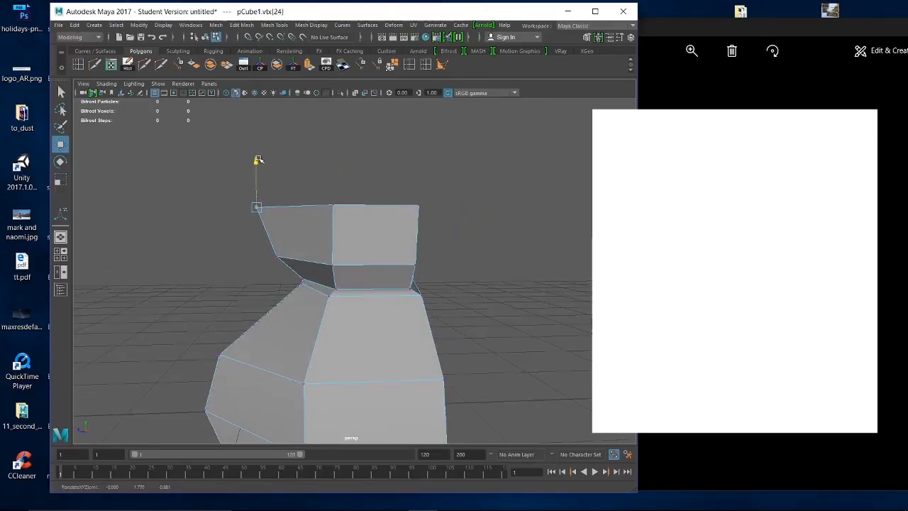
Move the lower and upper back centre vertices of the head backward to round out its rear
left_click_drag(500, 221, 420, 242, "alt")
left_click(411, 256)
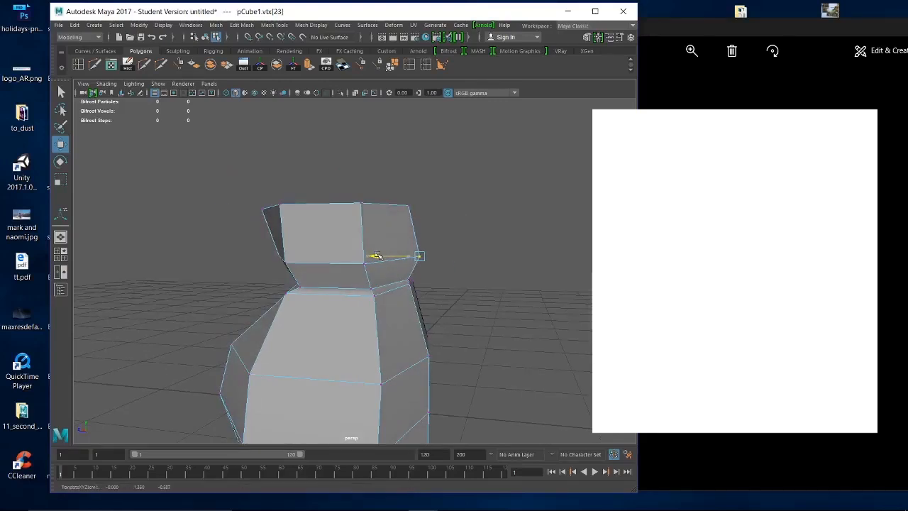
left_click_drag(411, 257, 434, 229)
left_click(413, 205)
left_click_drag(370, 209, 395, 210)
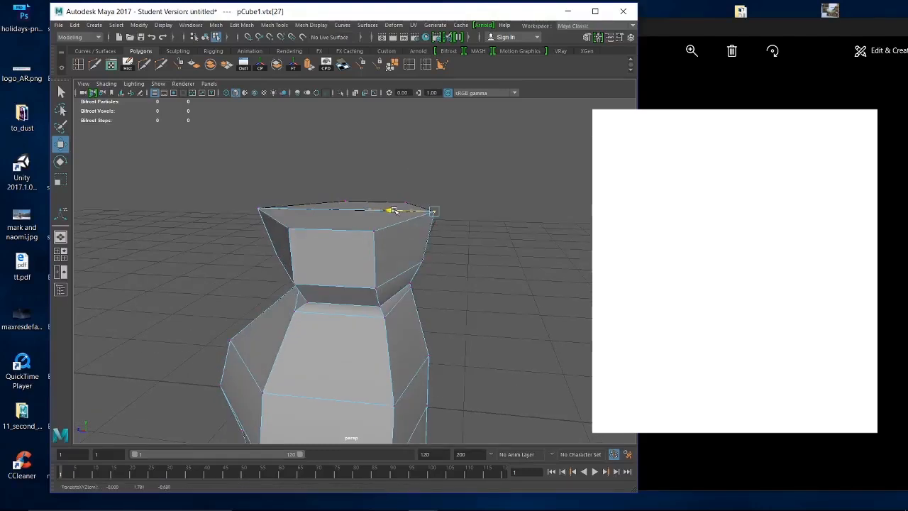
Shift the upper and lower outer rear vertices of the head slightly backward
left_click_drag(462, 251, 404, 246, "alt")
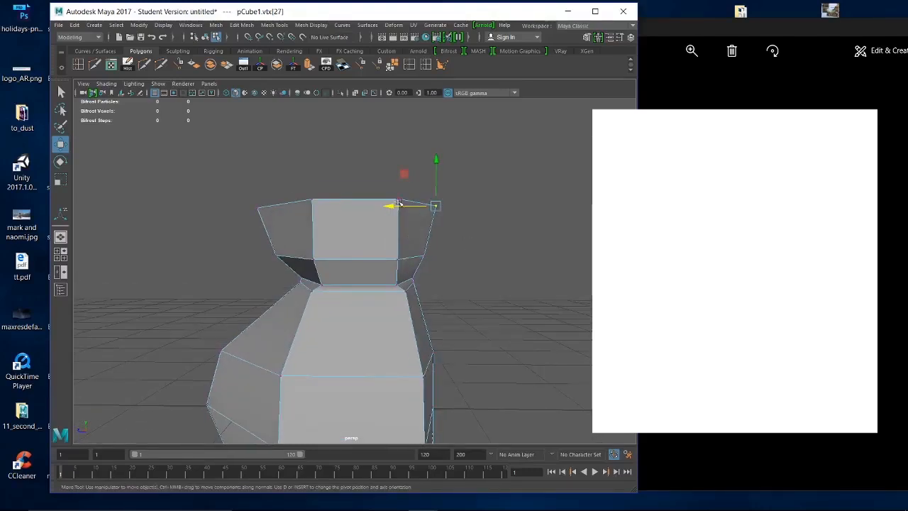
left_click(539, 227)
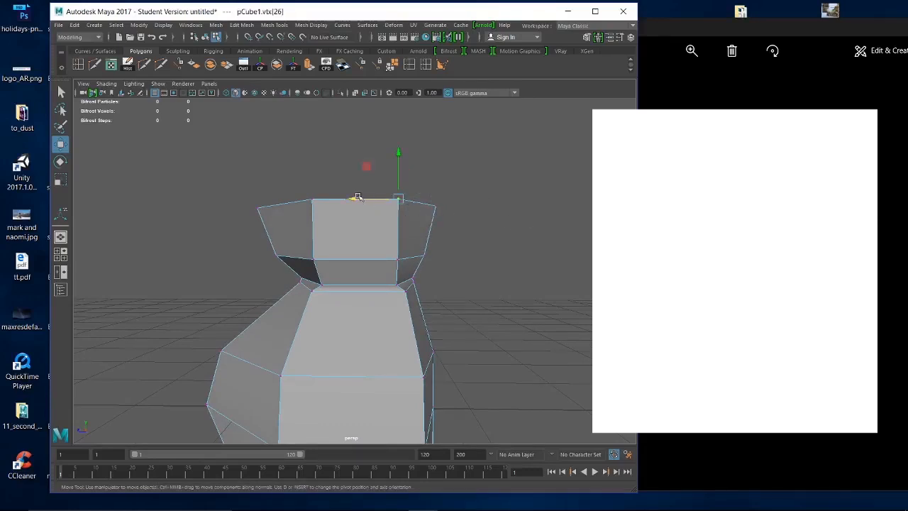
left_click_drag(358, 197, 363, 199)
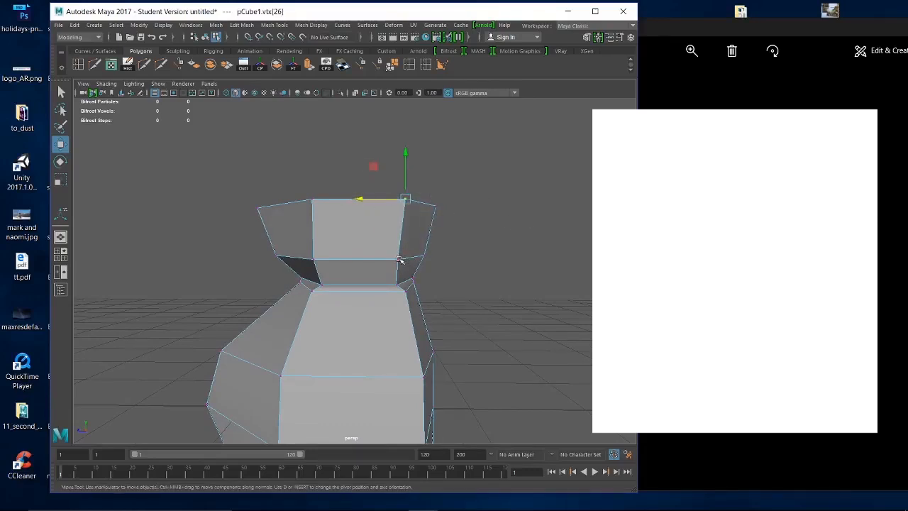
left_click_drag(357, 261, 532, 253)
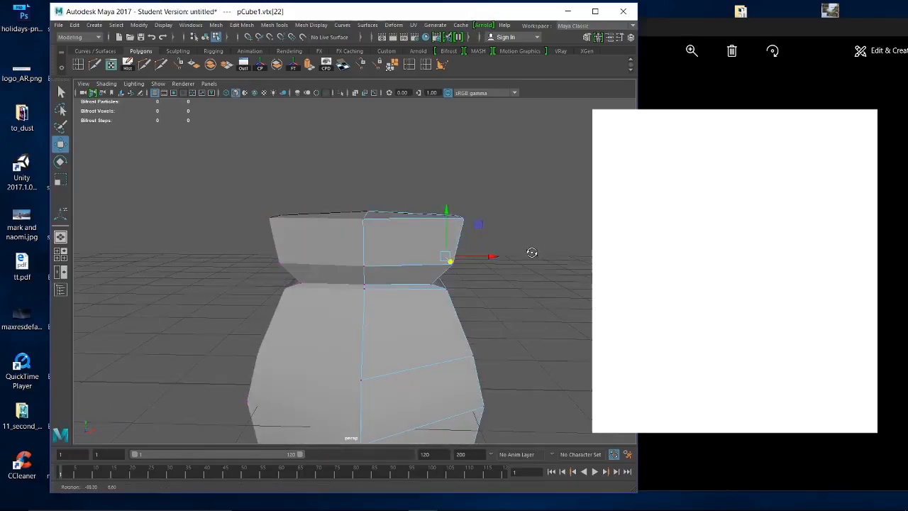
Extrude the head's top face straight up along the world axis to about Y 2
right_click_drag(535, 262, 432, 239, "alt")
left_click_drag(450, 254, 424, 334, "alt")
left_click_drag(408, 298, 393, 230, "alt")
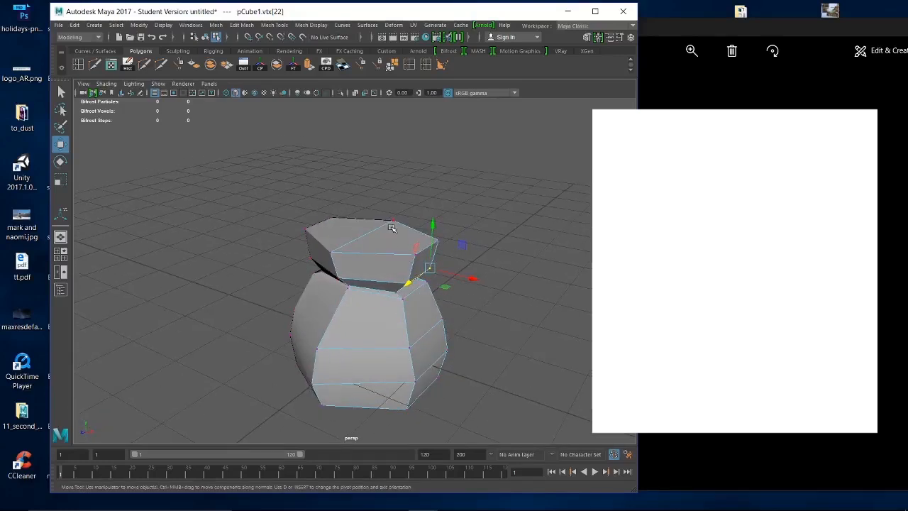
right_click_drag(391, 227, 398, 252)
left_click(402, 243)
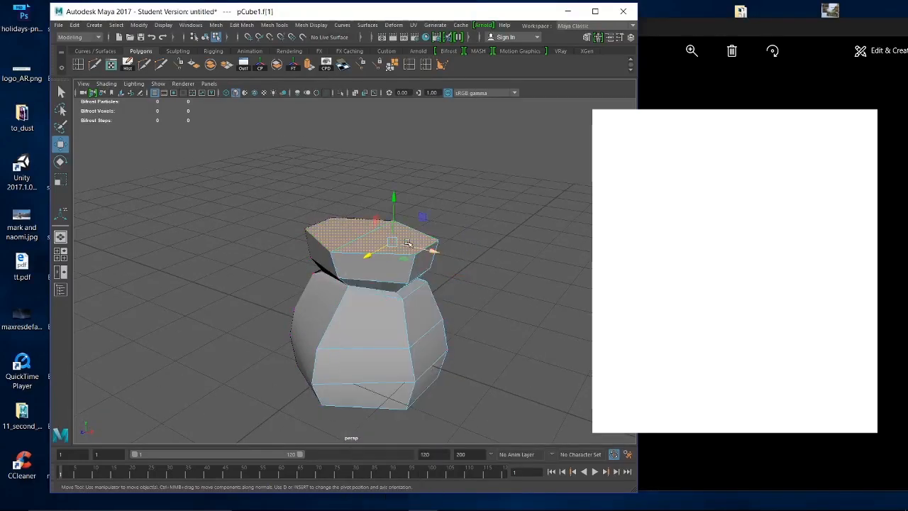
left_click(310, 64)
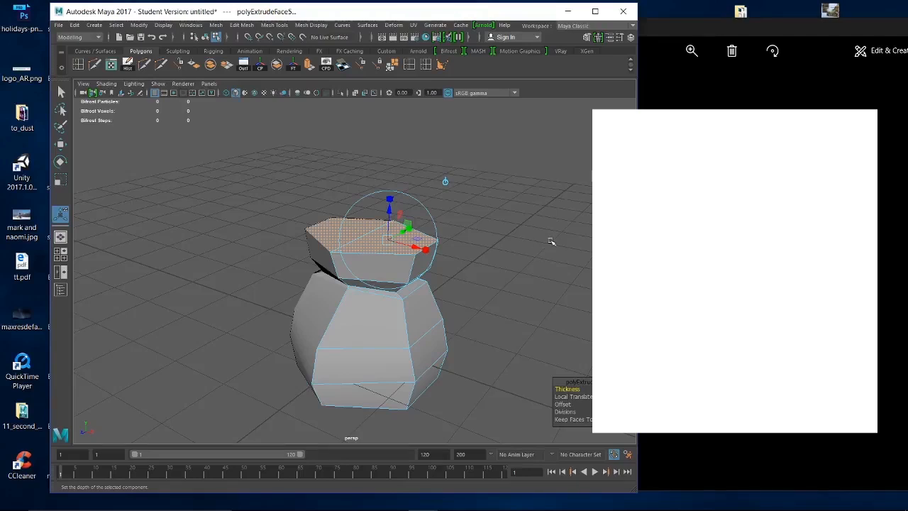
left_click_drag(468, 257, 403, 185, "alt")
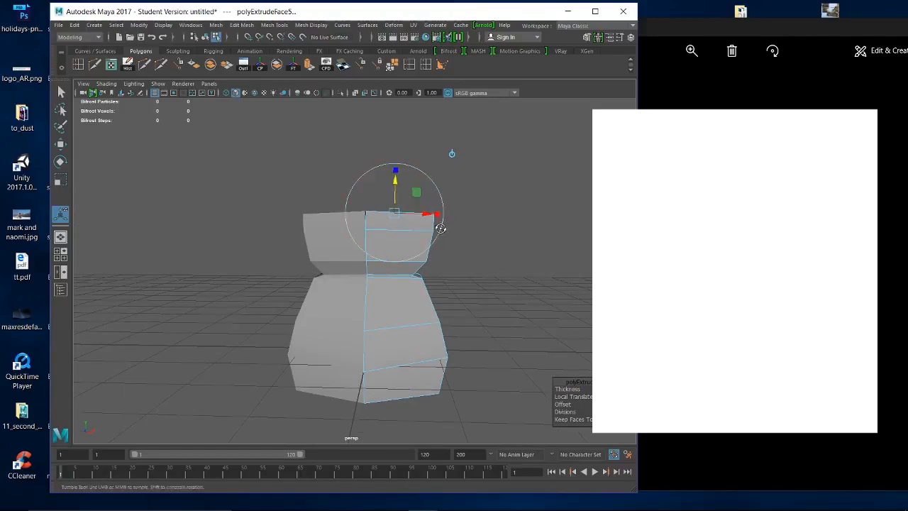
left_click_drag(440, 228, 445, 220, "alt")
right_click_drag(445, 220, 523, 310, "alt")
middle_click_drag(486, 257, 482, 286, "alt")
left_click_drag(439, 260, 429, 255, "alt")
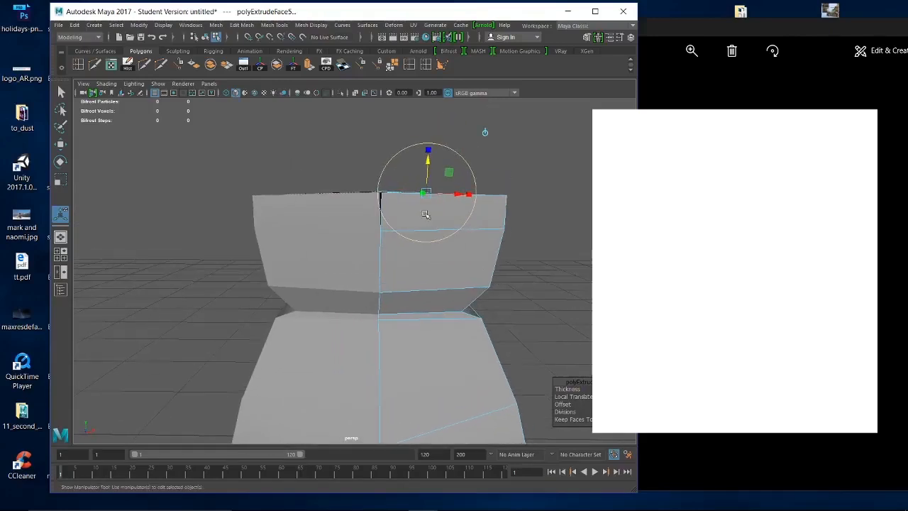
key("ctrl+z")
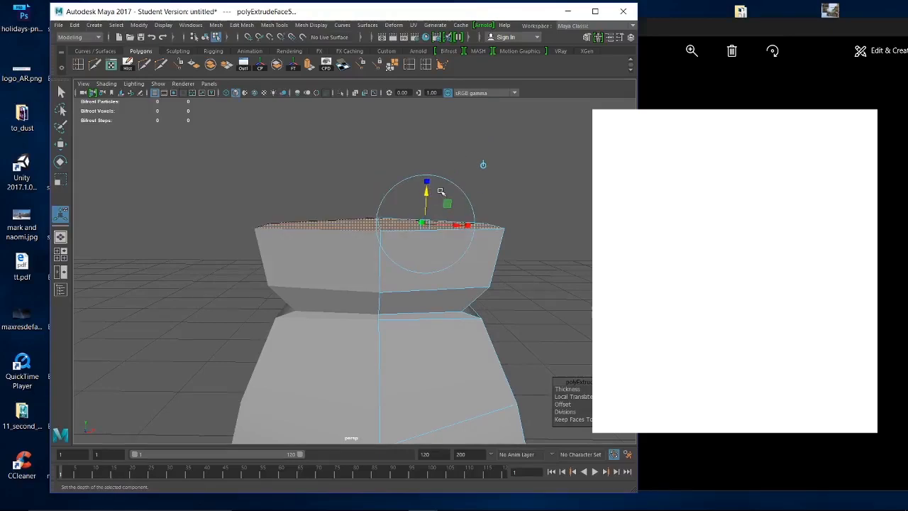
left_click(484, 165)
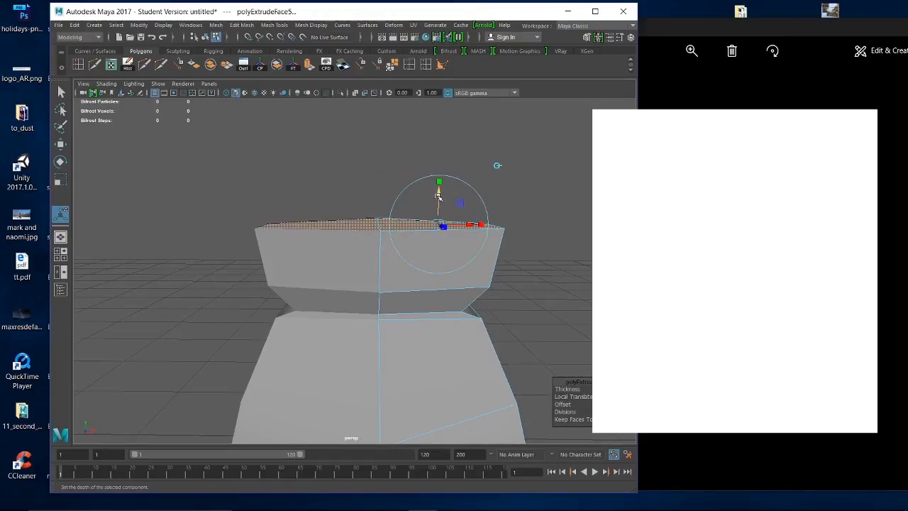
left_click_drag(438, 196, 448, 164)
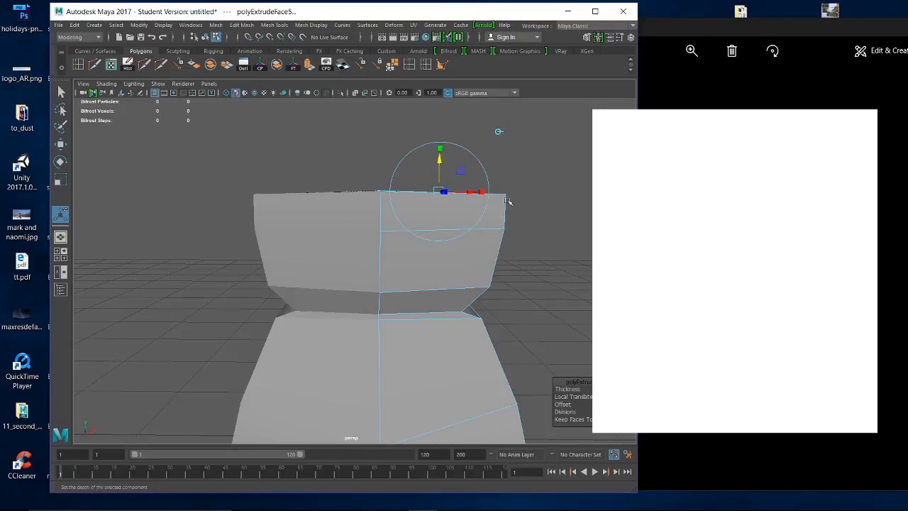
Move the two outer vertices of the head's top edge inward to about X 0.74
left_click_drag(500, 206, 481, 210, "alt")
right_click_drag(489, 206, 447, 203)
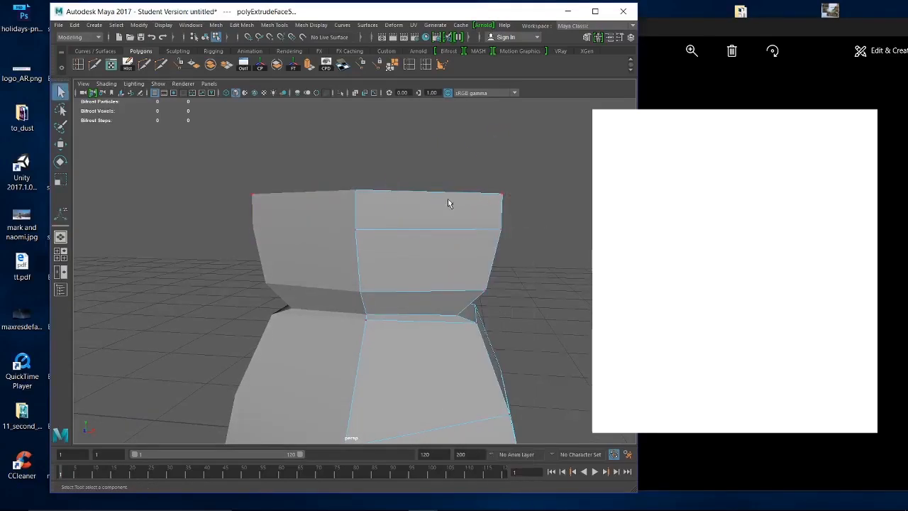
middle_click_drag(487, 204, 453, 236, "alt")
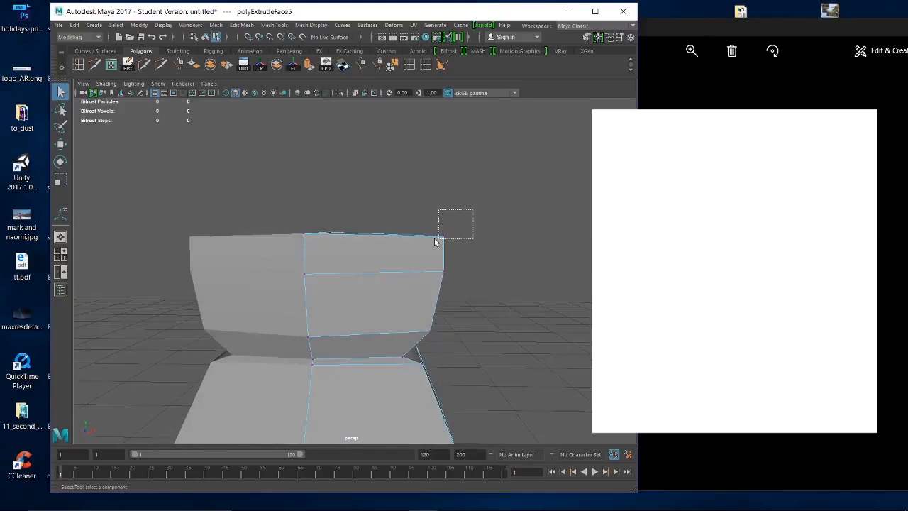
left_click_drag(435, 242, 466, 240)
key("w")
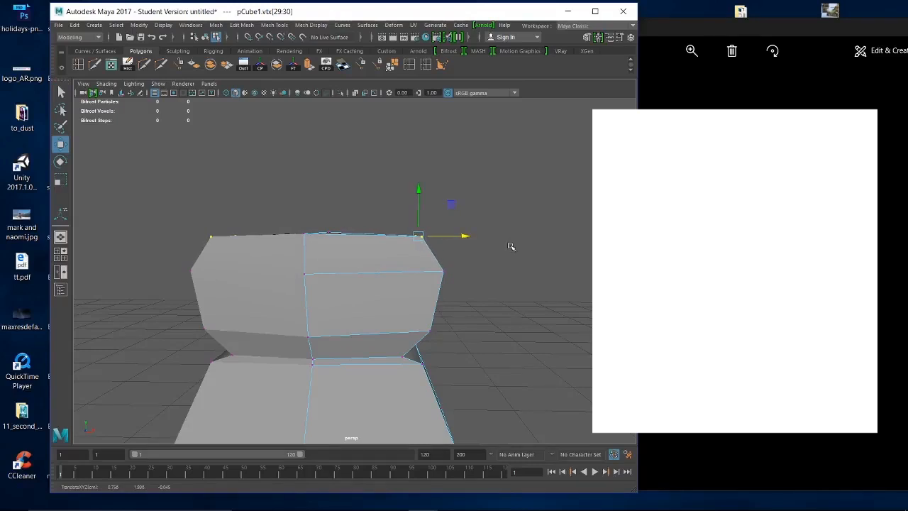
Move the head's top front centre vertex backward to about Z 0.71
left_click_drag(518, 251, 447, 299, "alt")
key("super")
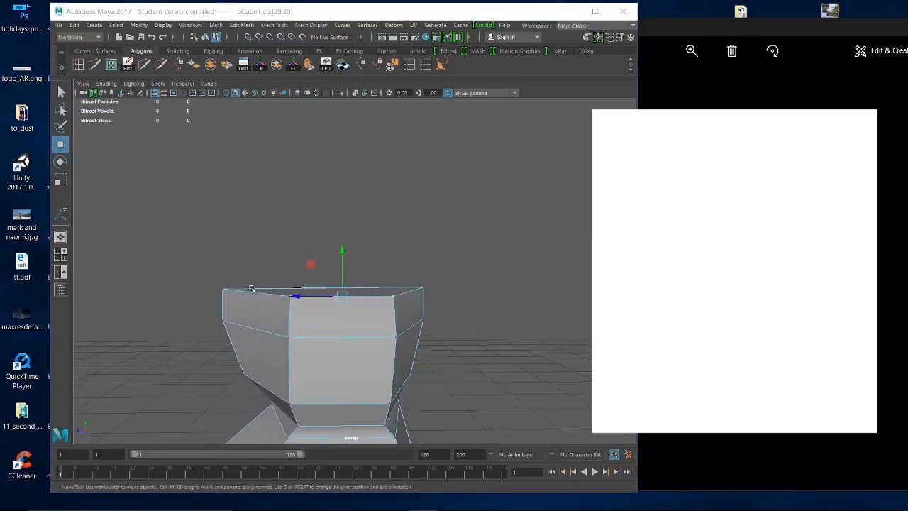
key("Escape")
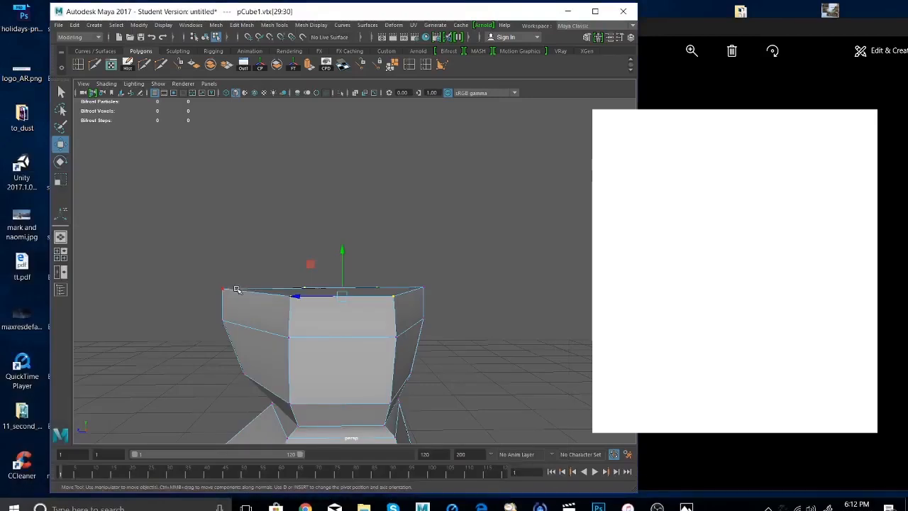
left_click(222, 290)
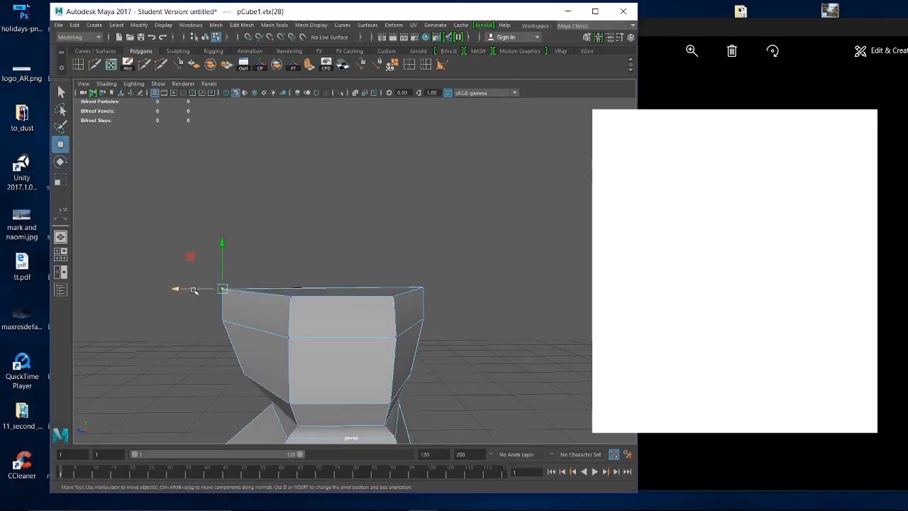
mouse_move(183, 290)
left_mouse_down()
mouse_move(209, 290)
mouse_move(198, 290)
left_mouse_up()
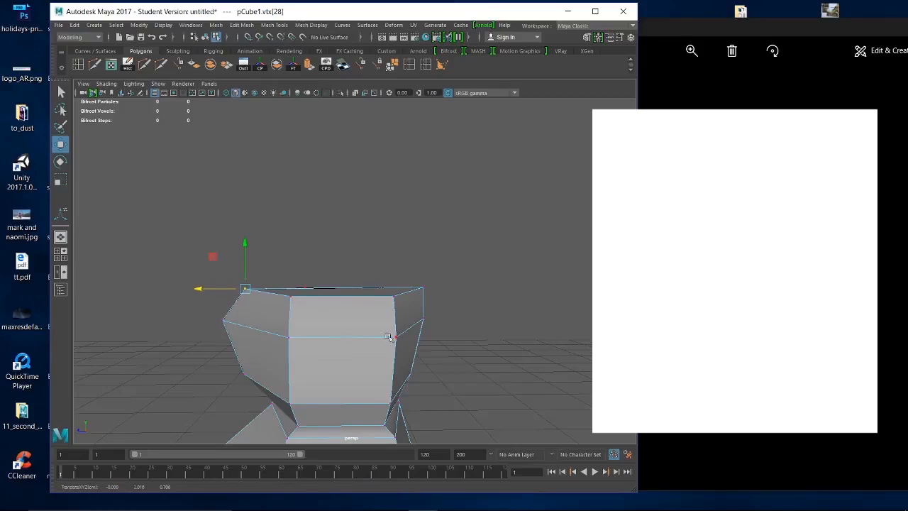
key("super")
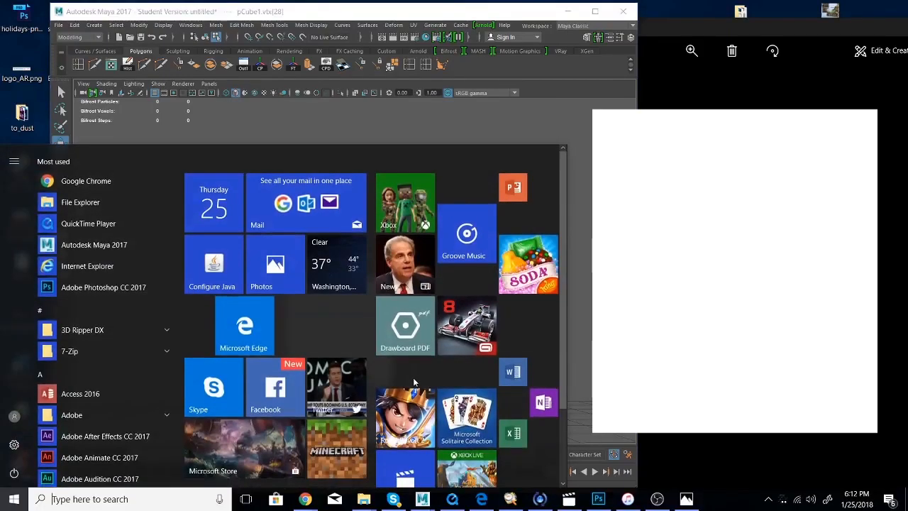
key("super")
Extrude the narrowed top face of the head straight up along the world axis to about Y 2.44
left_click_drag(428, 369, 510, 367, "alt")
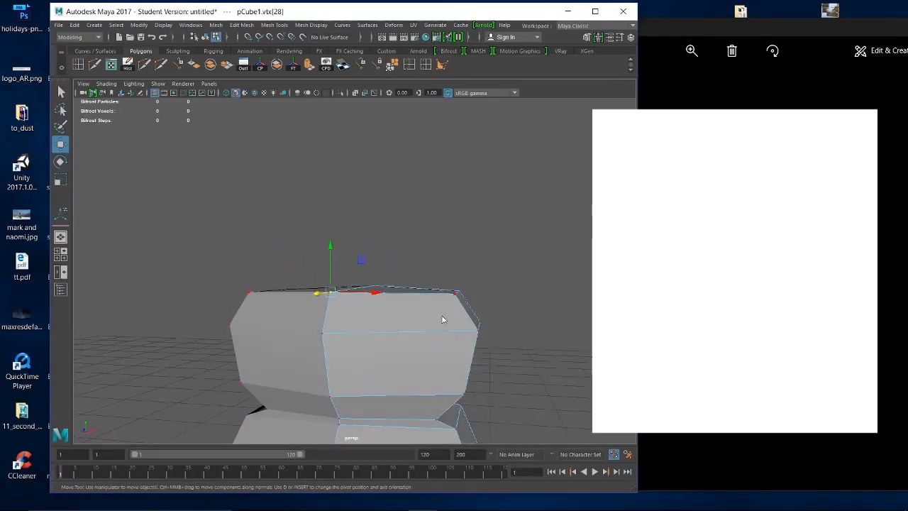
right_click_drag(442, 229, 442, 254)
left_click(416, 304)
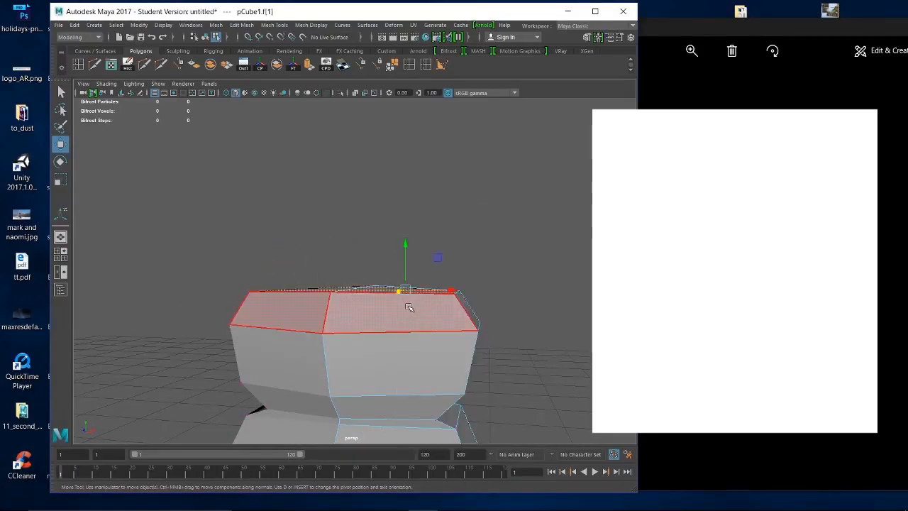
left_click_drag(408, 307, 470, 300, "alt")
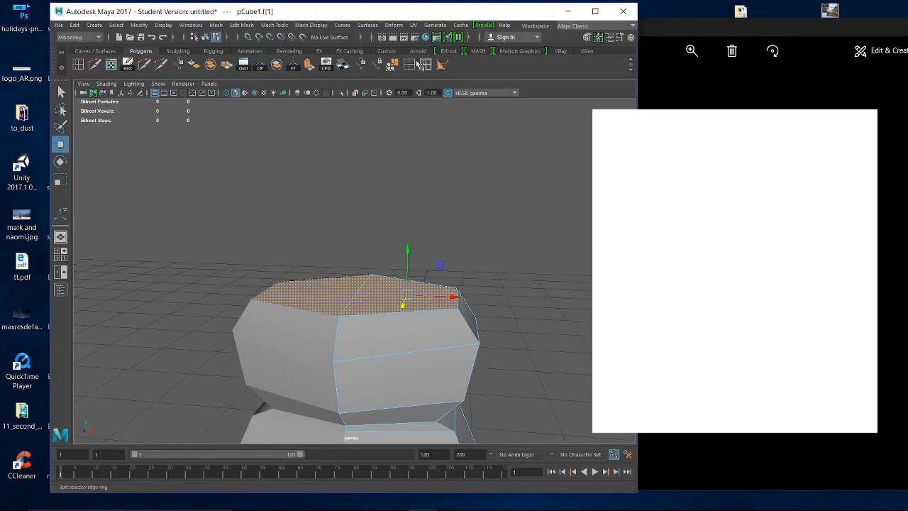
left_click(310, 66)
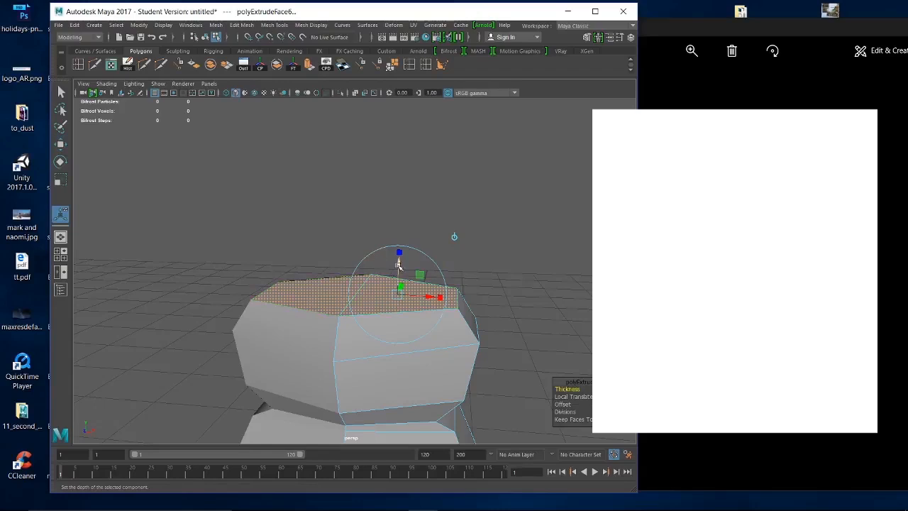
left_click_drag(399, 264, 409, 213)
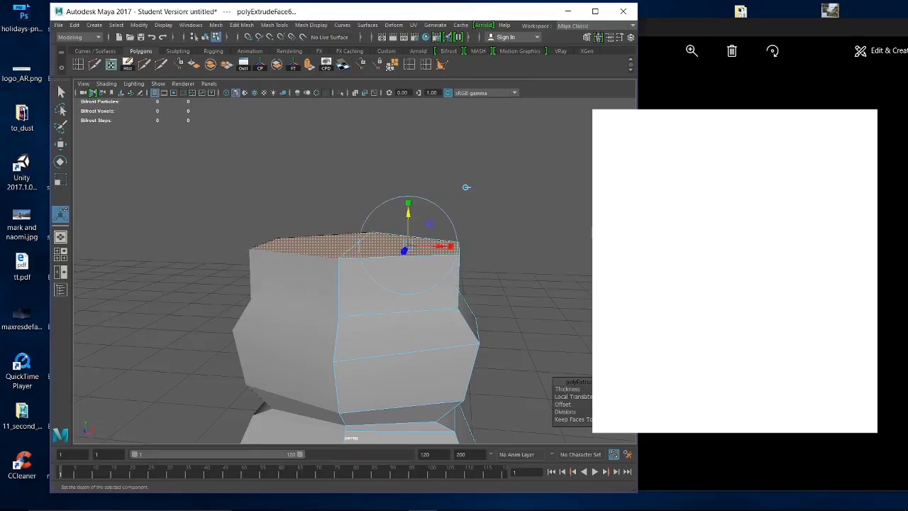
mouse_move(560, 328)
left_mouse_down("alt")
mouse_move(587, 302)
mouse_move(570, 314)
left_mouse_up("alt")
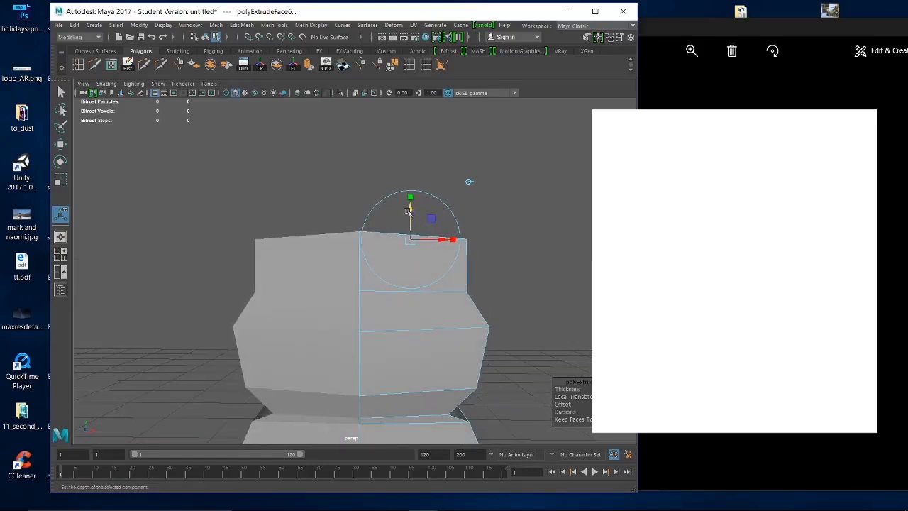
left_click_drag(410, 208, 412, 203)
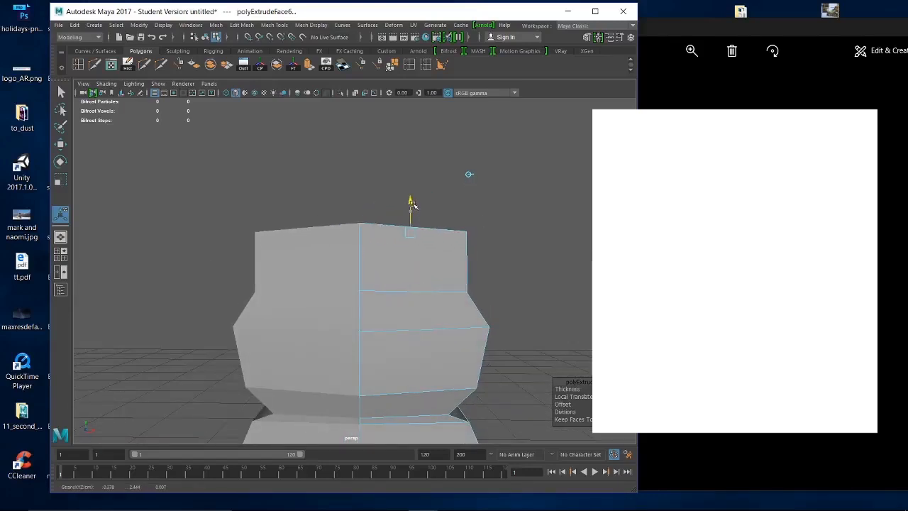
left_click_drag(413, 203, 413, 203)
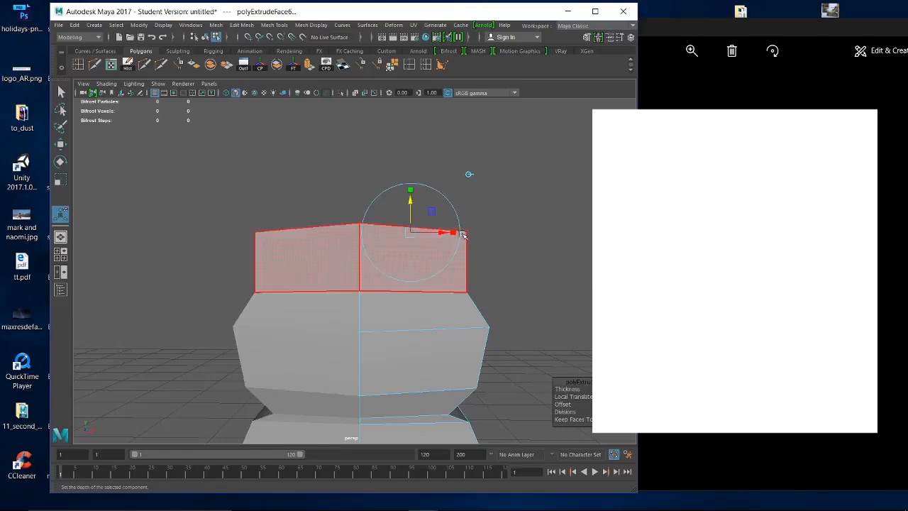
left_click(455, 235)
Move the outer vertices of the newly raised top edge slightly inward to taper the upper head
mouse_move(462, 254)
left_mouse_down("alt")
mouse_move(466, 277)
mouse_move(460, 270)
left_mouse_up("alt")
right_click_drag(455, 230, 455, 274)
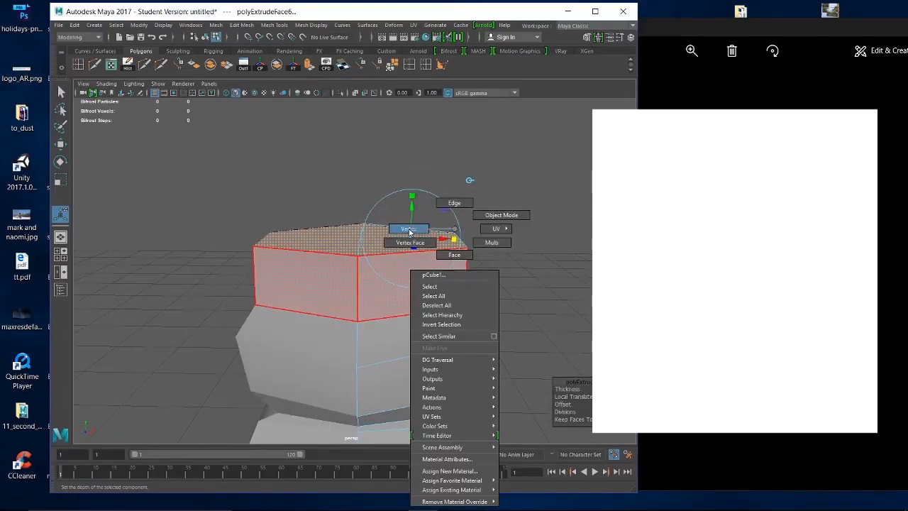
right_click_drag(409, 231, 409, 232)
left_click_drag(503, 259, 448, 215)
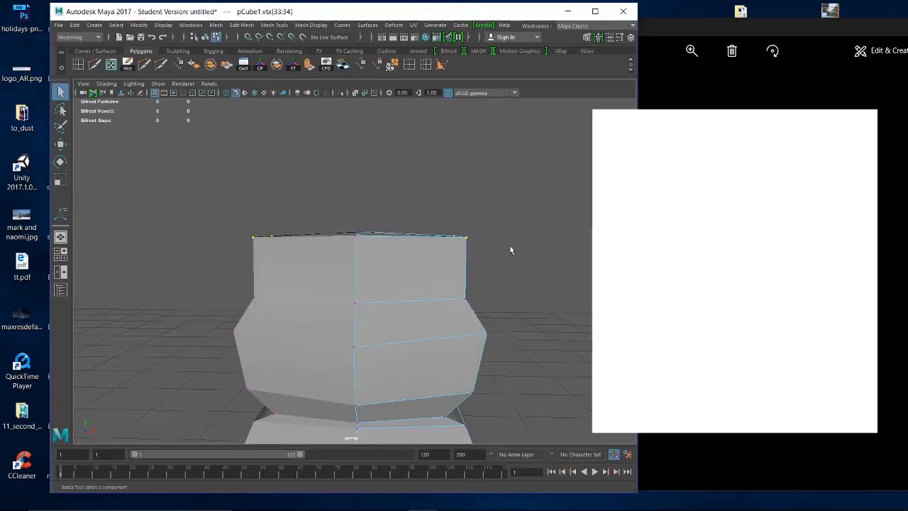
key("e")
key("w")
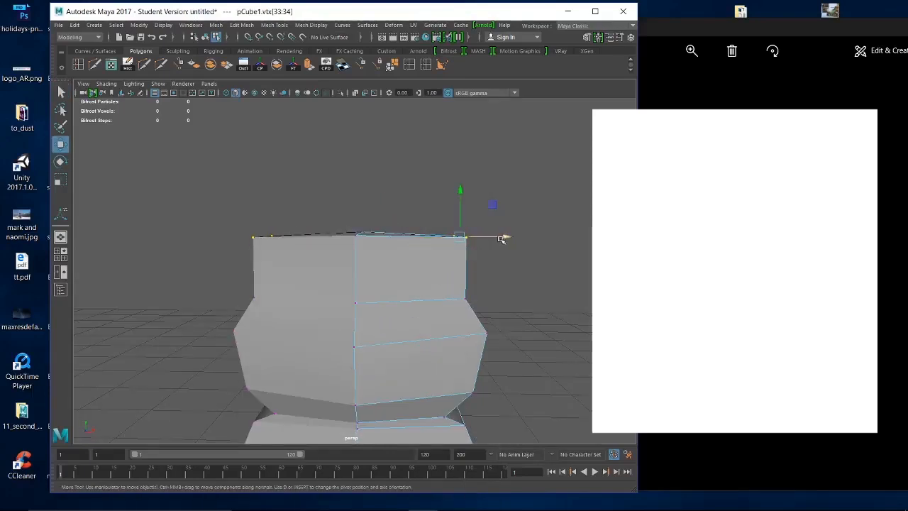
left_click_drag(508, 236, 462, 248)
Select the head's top face and minimize the Photos window showing the Pooh reference image
right_click_drag(387, 228, 388, 255)
left_click(392, 257)
left_click_drag(480, 311, 467, 324, "alt")
right_click_drag(466, 324, 305, 260, "alt")
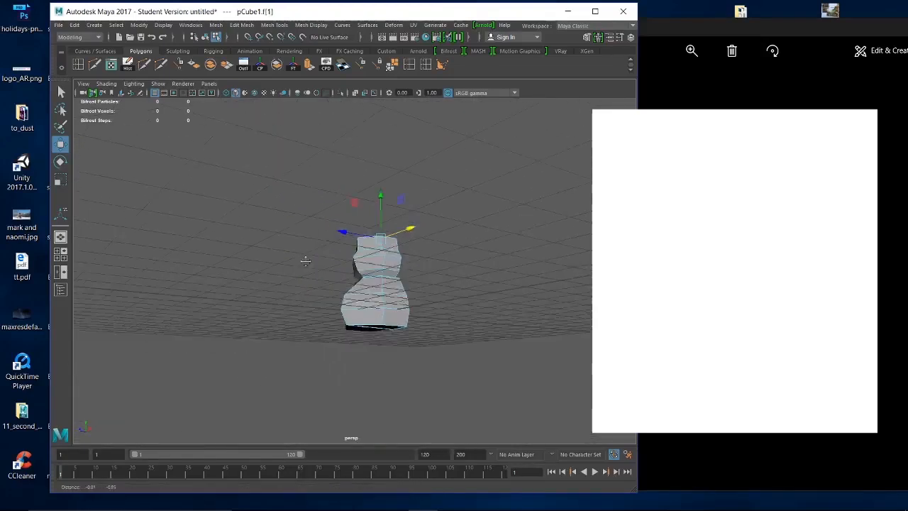
left_click_drag(305, 259, 384, 306, "alt")
key("alt+Tab")
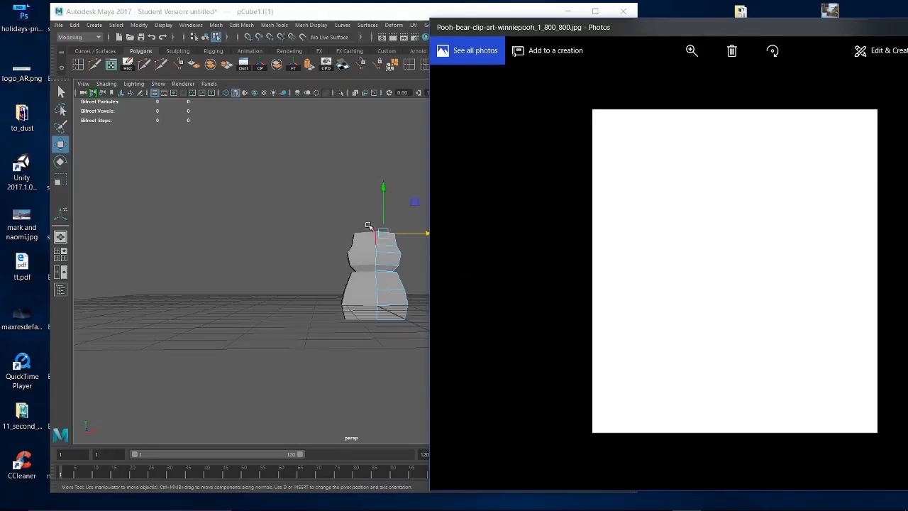
left_click_drag(692, 34, 621, 80)
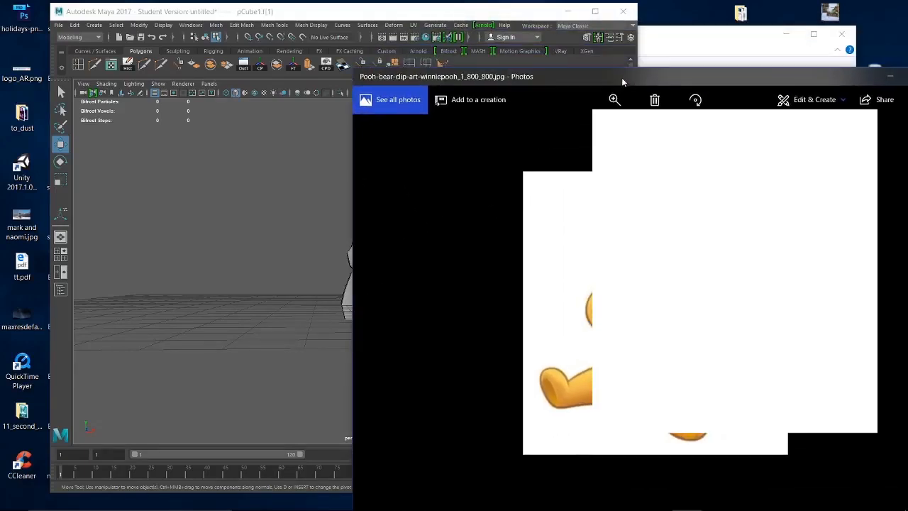
left_click(895, 75)
Extrude the head's top face straight up along the world axis to about Y 2.62, checking the Pooh reference image
left_click_drag(548, 235, 527, 227, "alt")
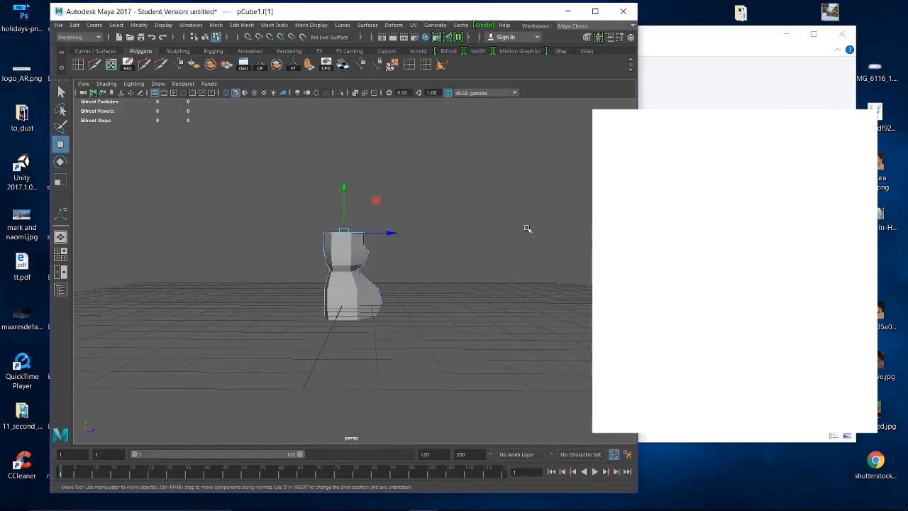
scroll(527, 227, "up", 6)
middle_click_drag(527, 228, 511, 290, "alt")
left_click_drag(511, 290, 416, 303, "alt")
middle_click_drag(497, 267, 487, 210, "alt")
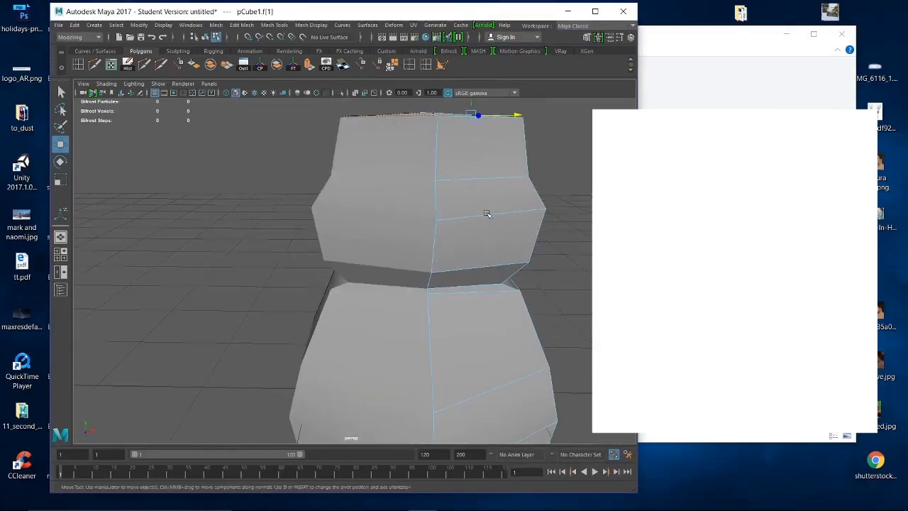
scroll(486, 212, "down", 4)
left_click_drag(460, 221, 426, 229, "alt")
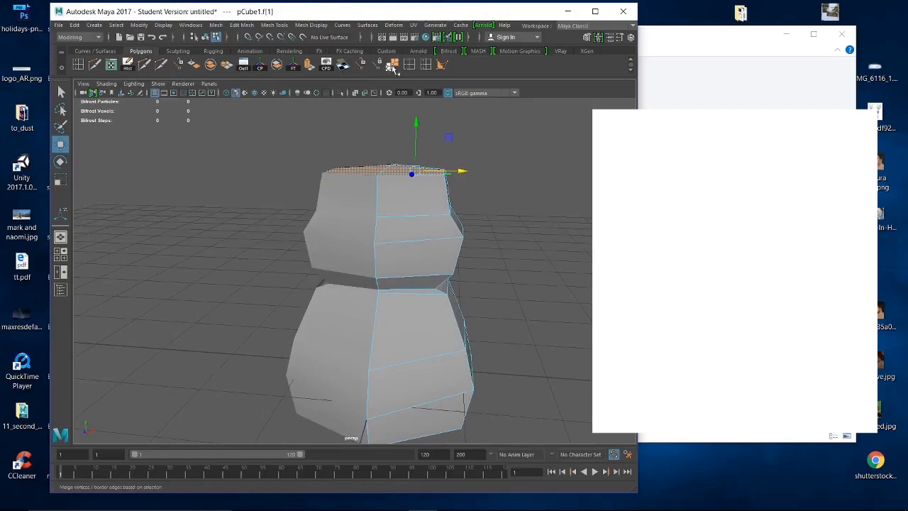
left_click(313, 66)
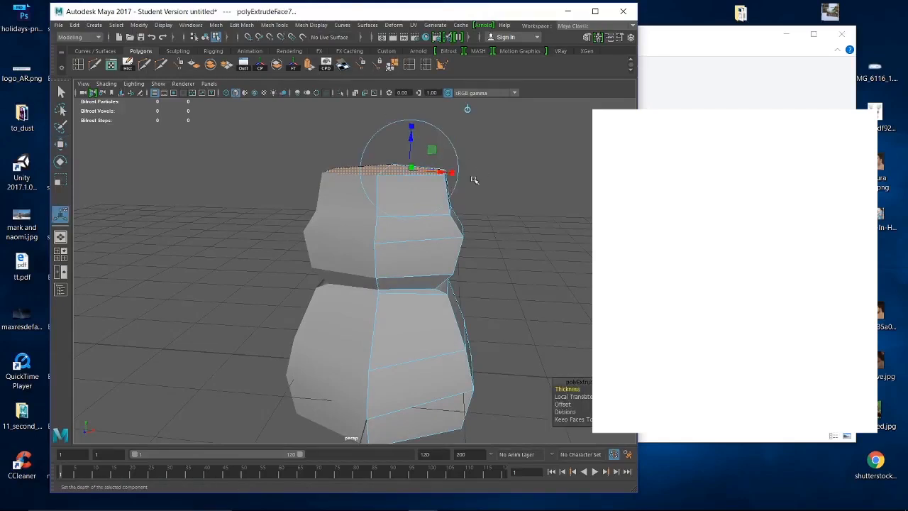
left_click_drag(473, 178, 428, 191, "alt")
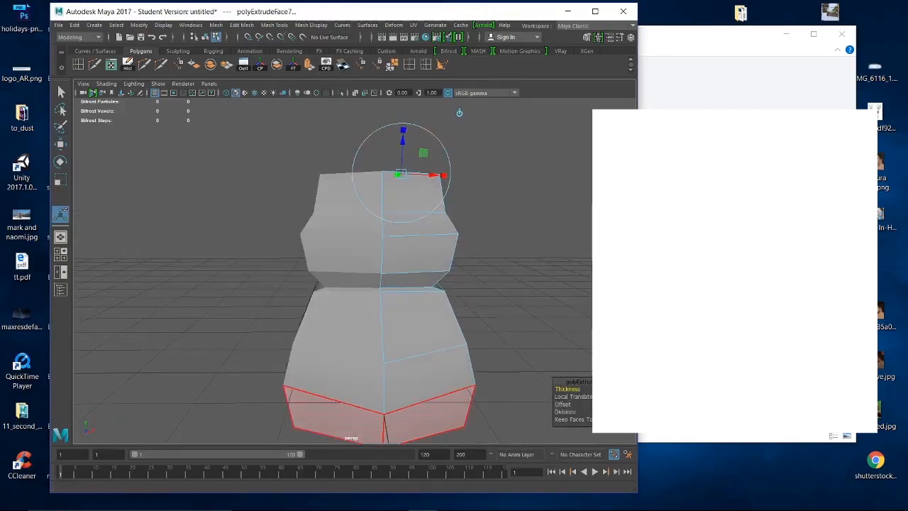
mouse_move(395, 505)
left_click(694, 500)
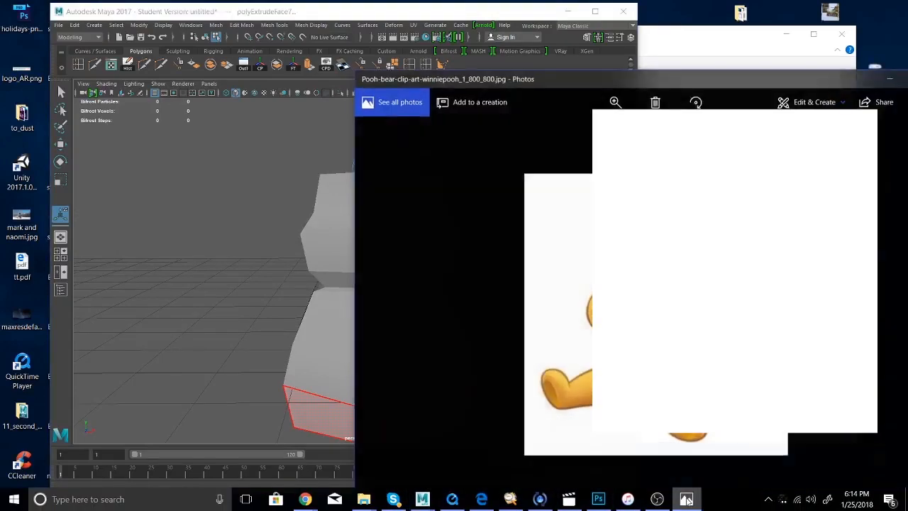
left_click(523, 16)
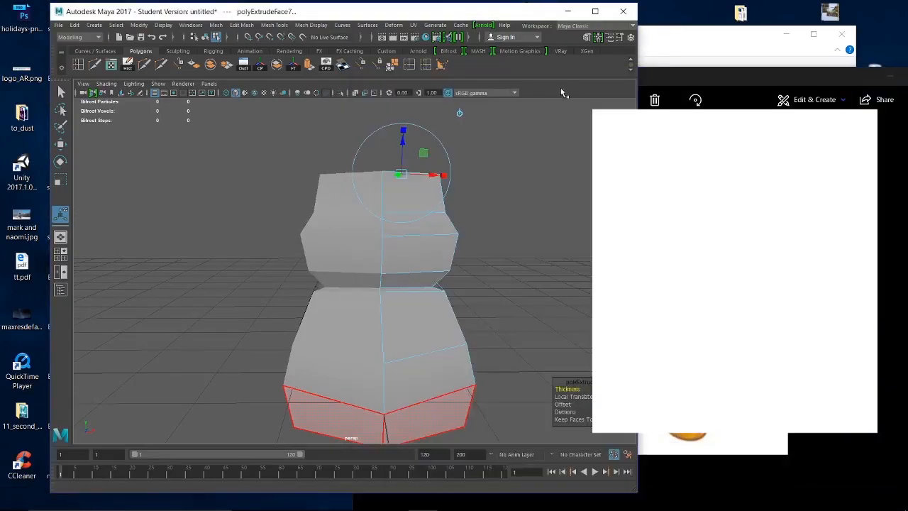
left_click_drag(403, 142, 420, 125)
key("ctrl+z")
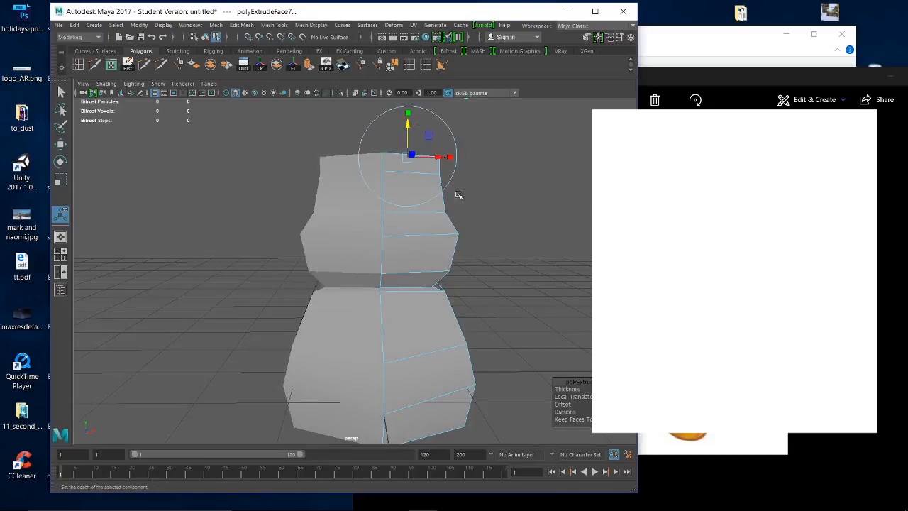
Move the outer vertices of the new top edge inward to about X 0.49 and down to about Y 2.56
middle_click_drag(452, 186, 452, 221, "alt")
right_click_drag(452, 221, 503, 267, "alt")
middle_click_drag(503, 267, 414, 278, "alt")
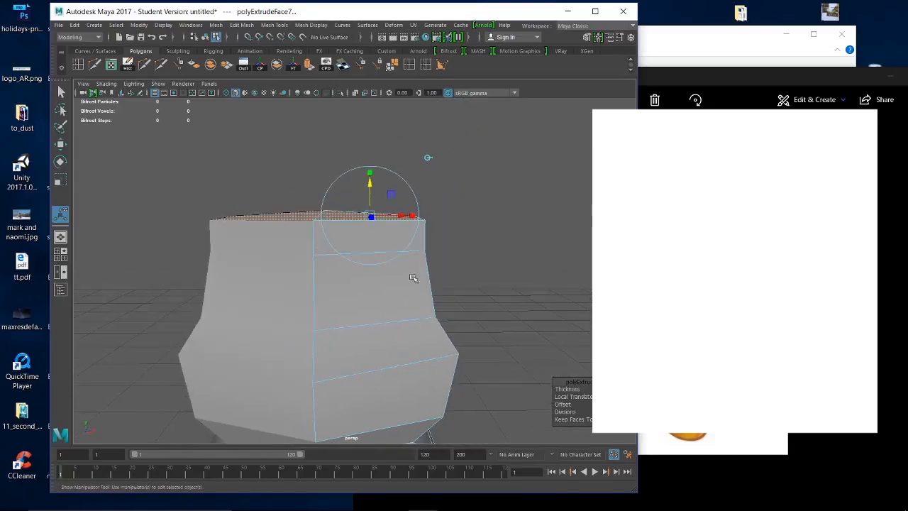
right_click_drag(403, 229, 348, 230)
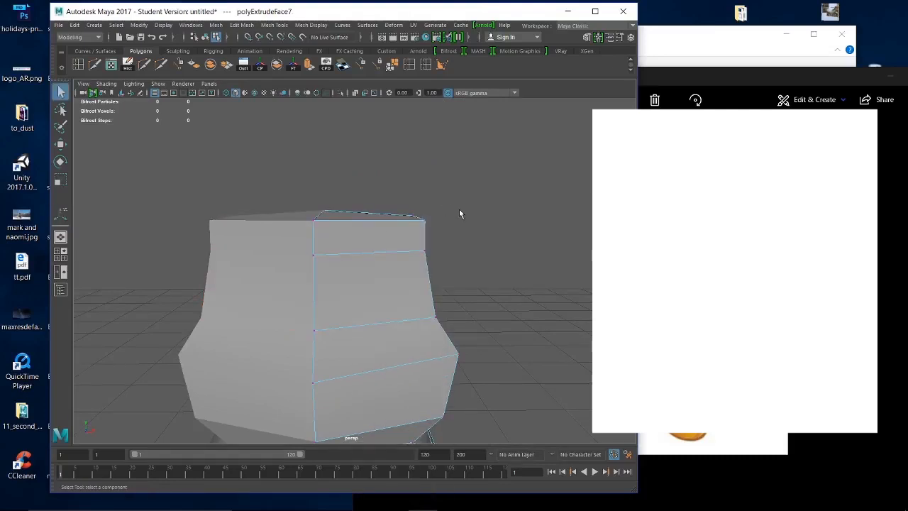
left_click_drag(451, 198, 405, 223)
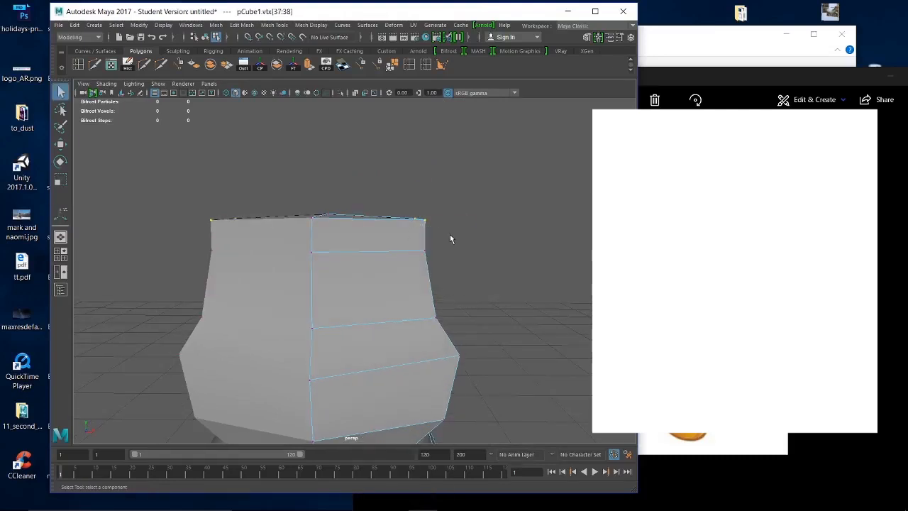
key("w")
left_click_drag(468, 222, 437, 230)
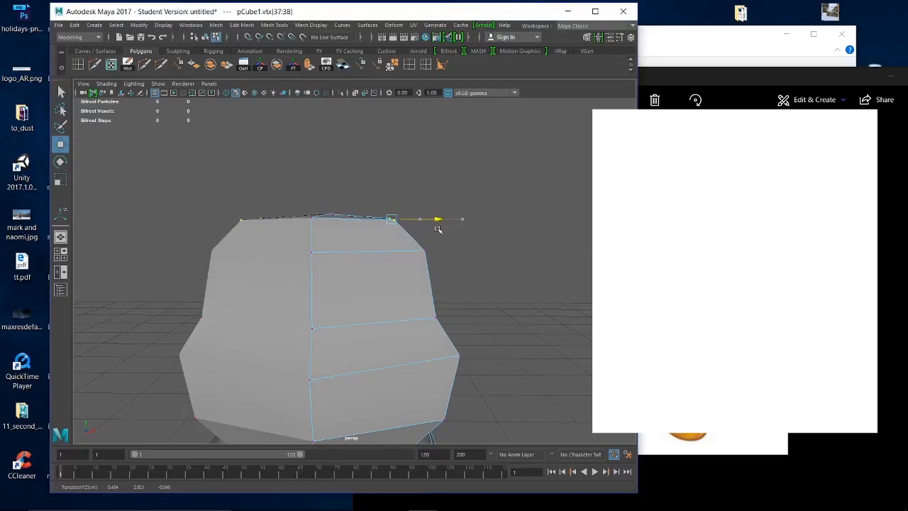
left_click_drag(395, 173, 398, 184)
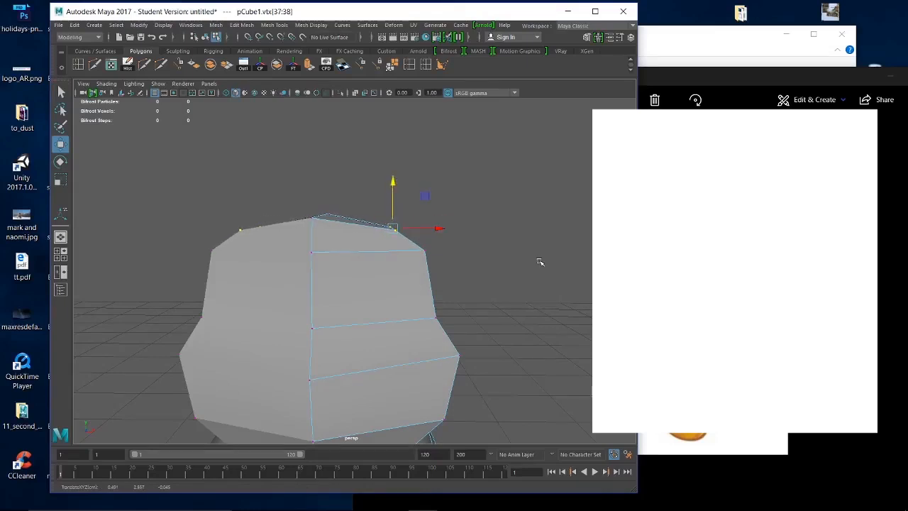
Move the top's back centre vertex forward and its front centre vertex backward to round the crown in profile
left_click_drag(529, 270, 452, 282, "alt")
left_click(458, 236)
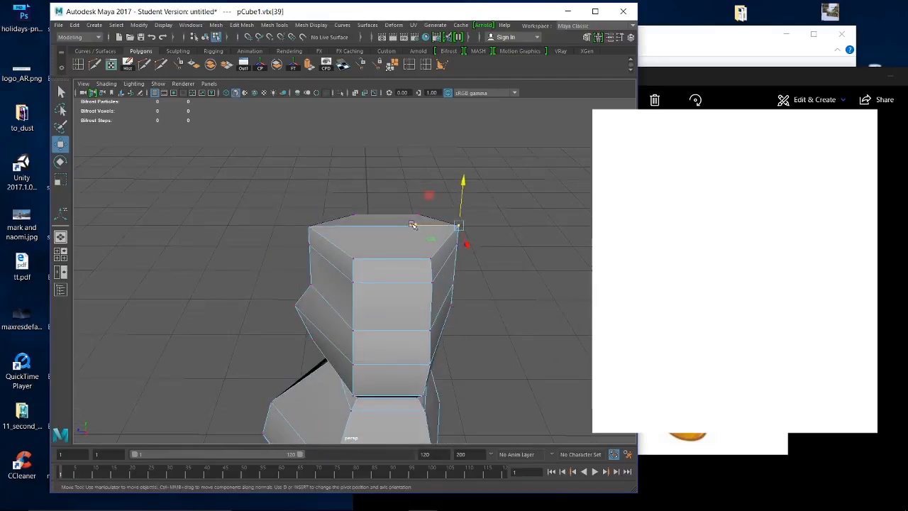
left_click_drag(413, 226, 394, 239)
left_click_drag(462, 309, 425, 327, "alt")
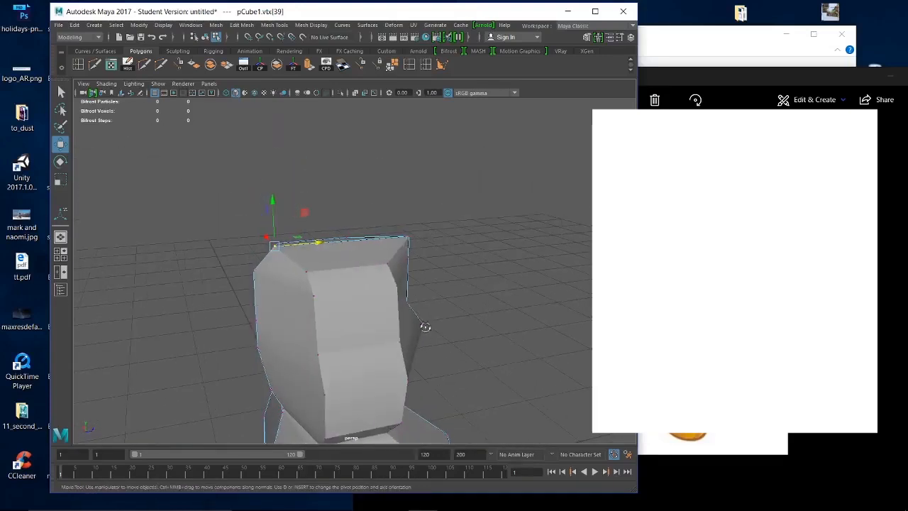
left_click(406, 234)
left_click_drag(449, 234, 422, 239)
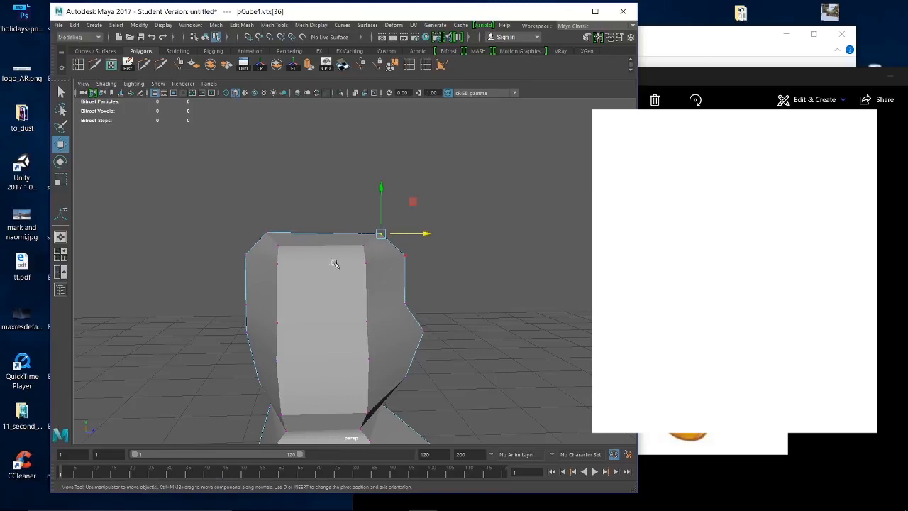
Position the top's front outer vertex at about Z 0.19 and move the front centre vertex back in line with it
left_click_drag(466, 263, 385, 245, "alt")
left_click(368, 245)
left_click_drag(446, 274, 383, 260, "alt")
left_click_drag(321, 245, 323, 246)
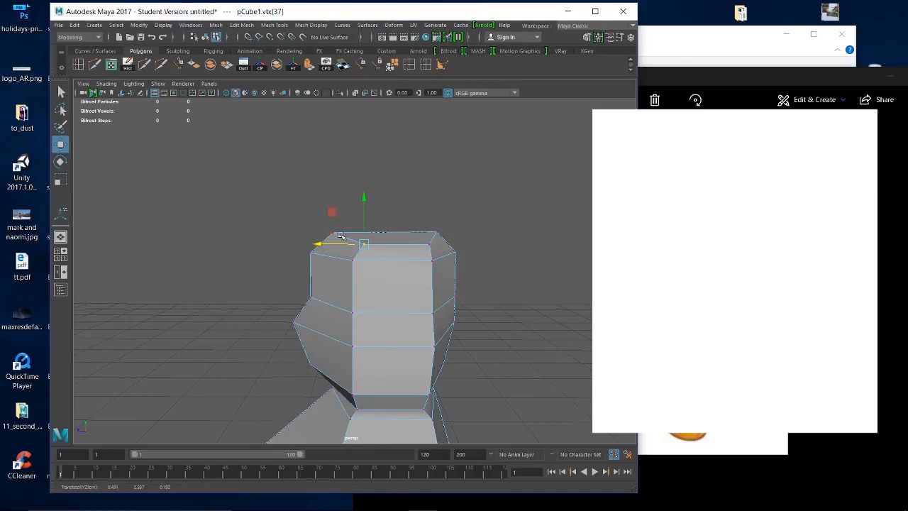
left_click(333, 232)
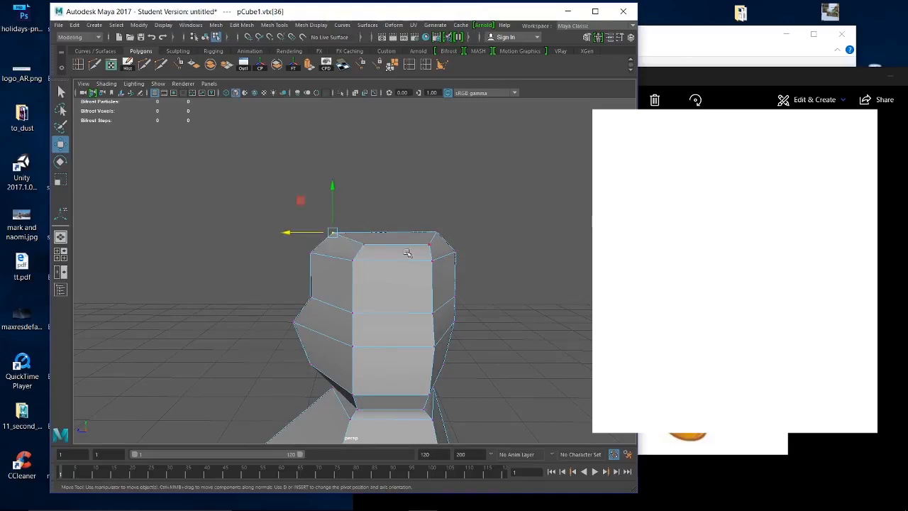
left_click_drag(290, 231, 322, 232)
Move the crown's back vertices forward, the outer one to about Z -0.22, and shift the outer vertex below slightly forward
left_click(435, 232)
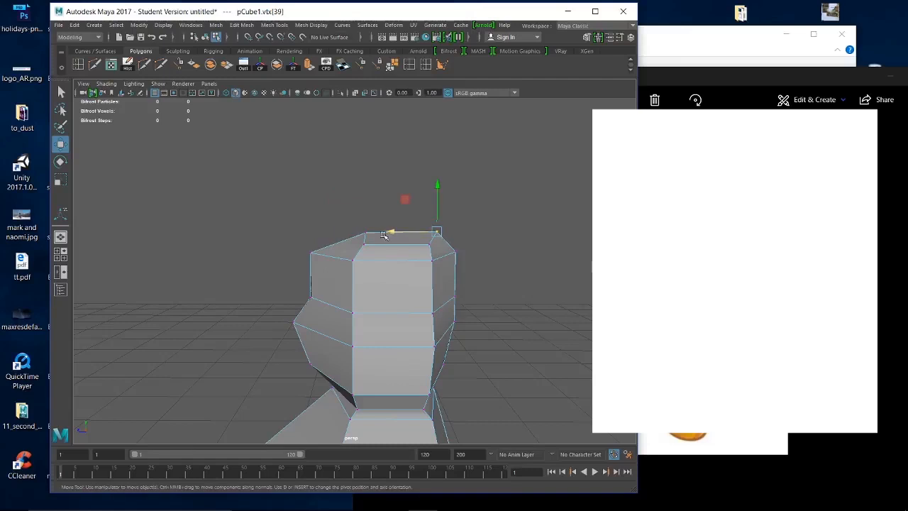
left_click_drag(399, 231, 381, 231)
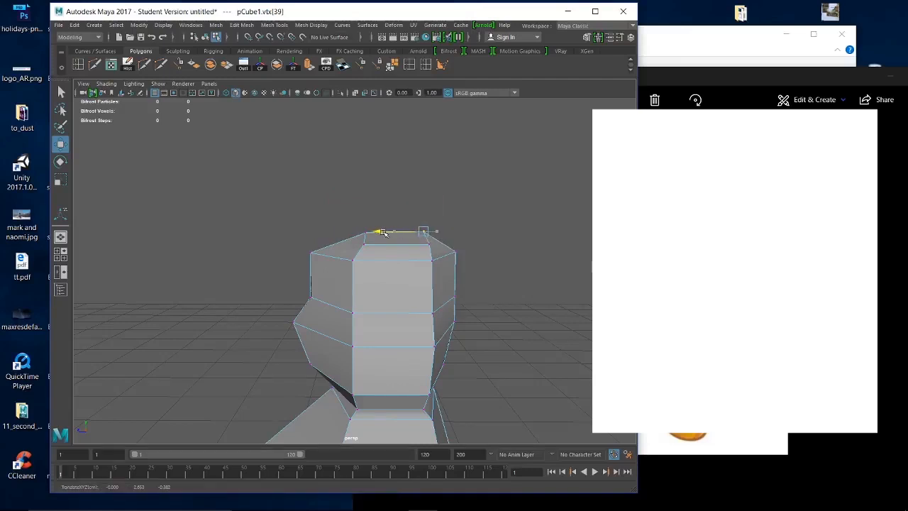
left_click(428, 244)
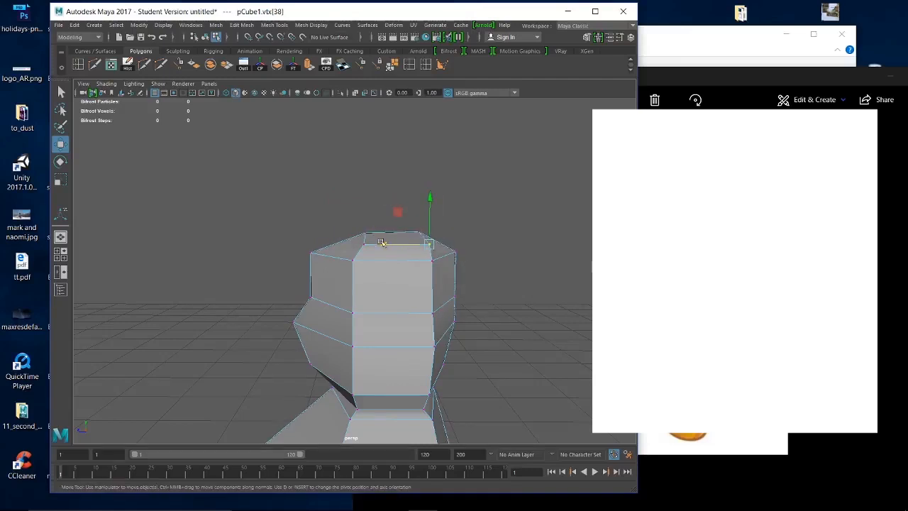
left_click_drag(389, 245, 372, 246)
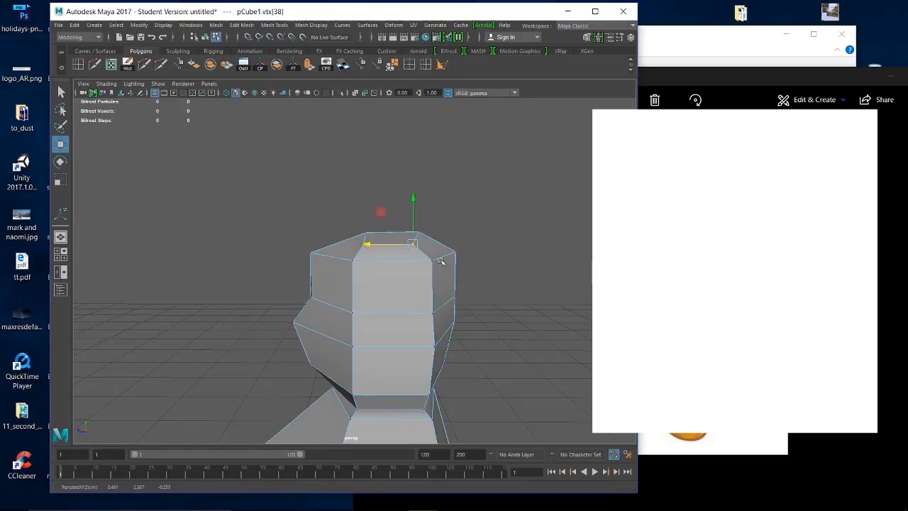
left_click(433, 260)
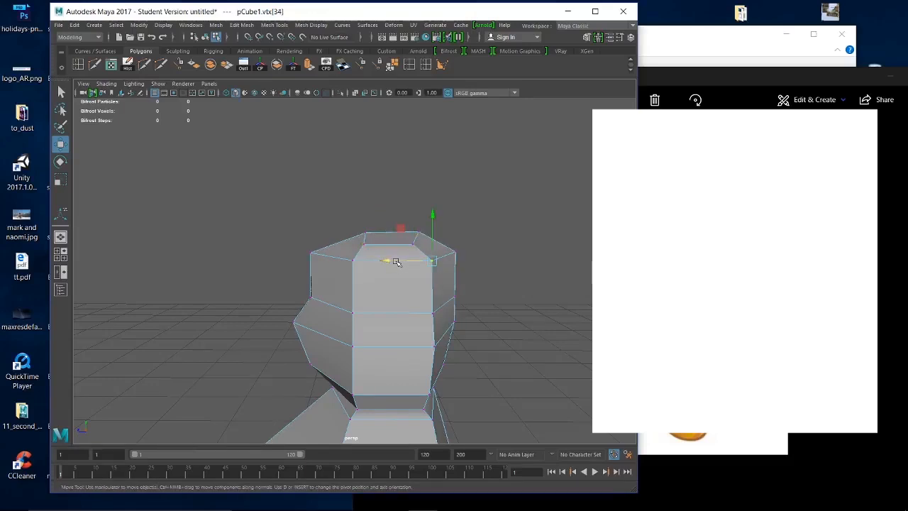
Place Maya beside the Pooh reference image and lower the front vertices just below the crown, the outer one to about Y 2.32
left_click(457, 250)
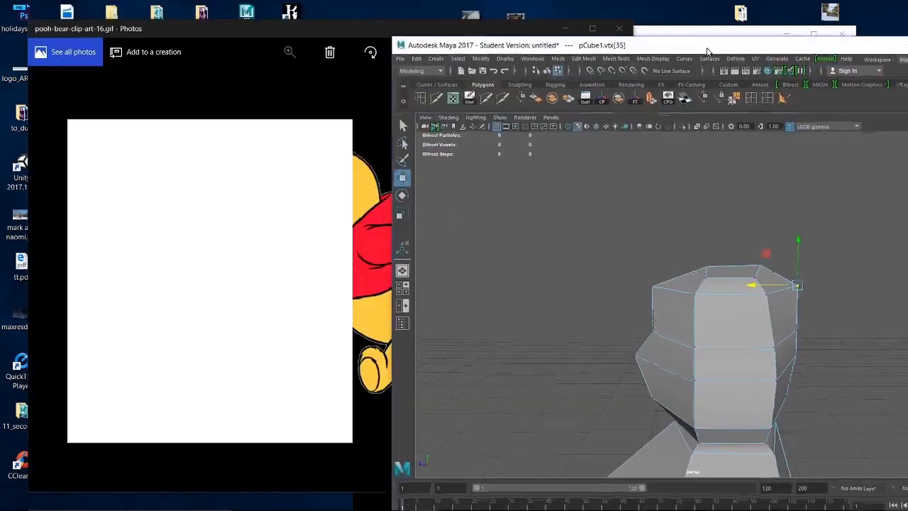
left_click_drag(707, 52, 671, 15)
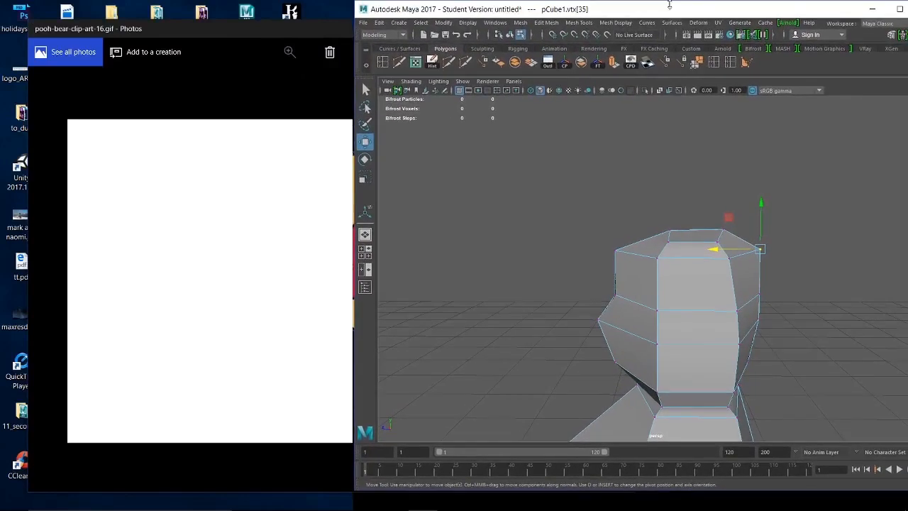
left_click_drag(674, 313, 643, 277, "alt")
left_click(616, 255)
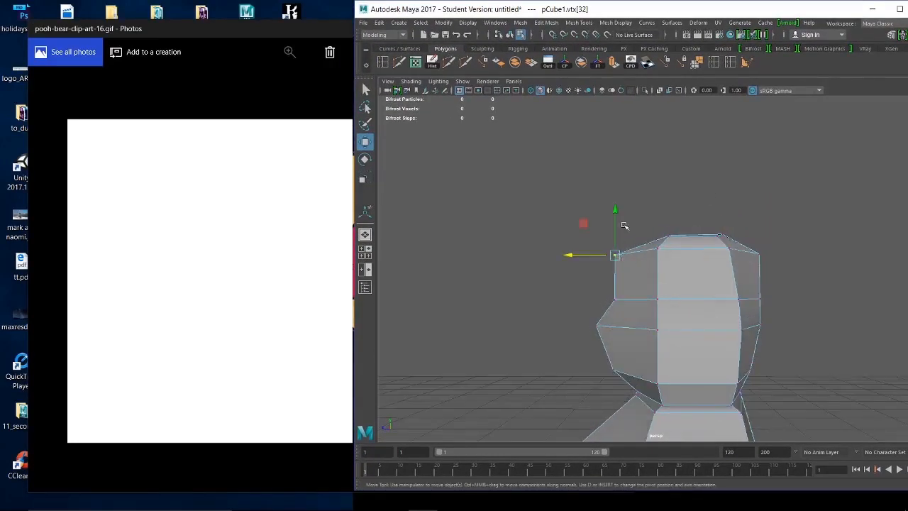
left_click_drag(621, 210, 660, 212)
left_click(660, 250)
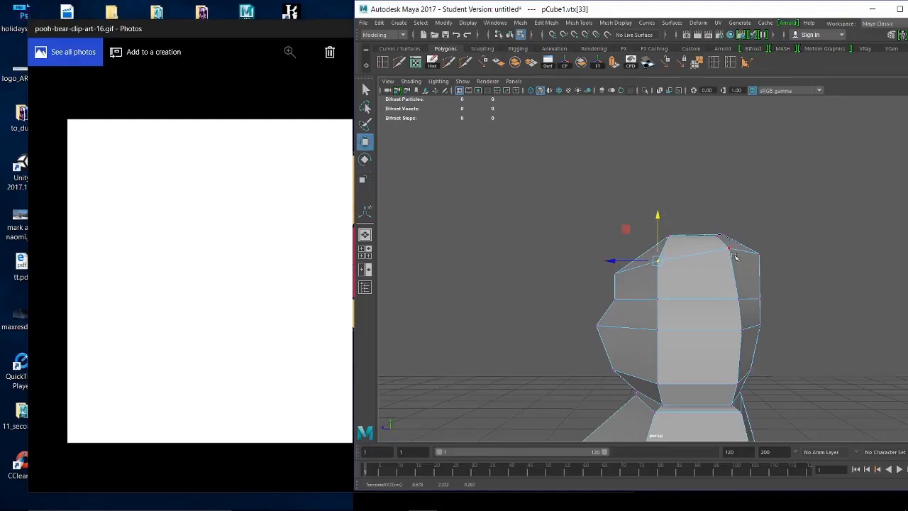
Lower the back outer vertex below the crown to about Y 2.38 and move that row's back centre vertex forward to about Z -0.65
left_click(730, 248)
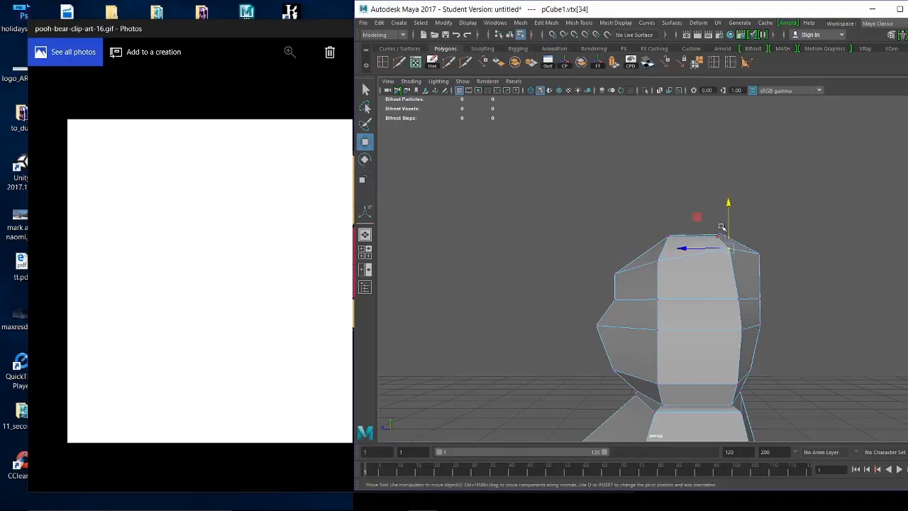
left_click_drag(729, 217, 740, 236)
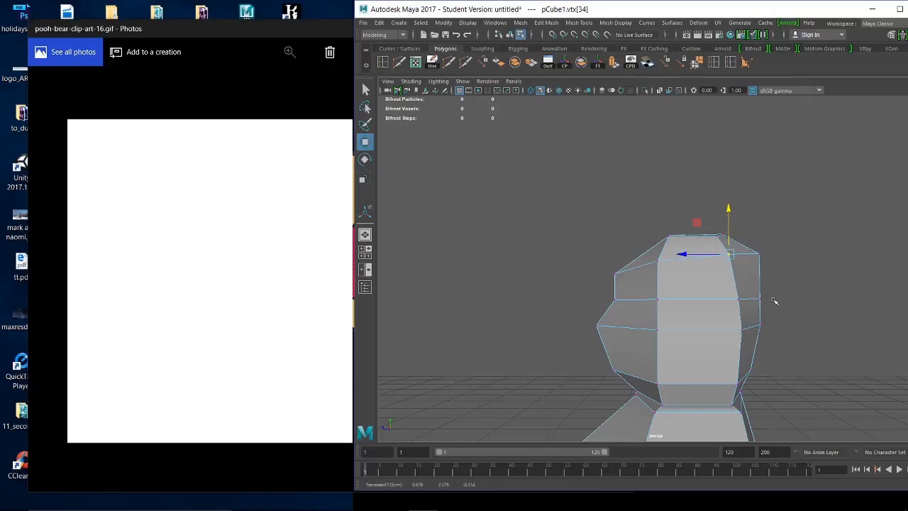
left_click_drag(317, 32, 219, 41)
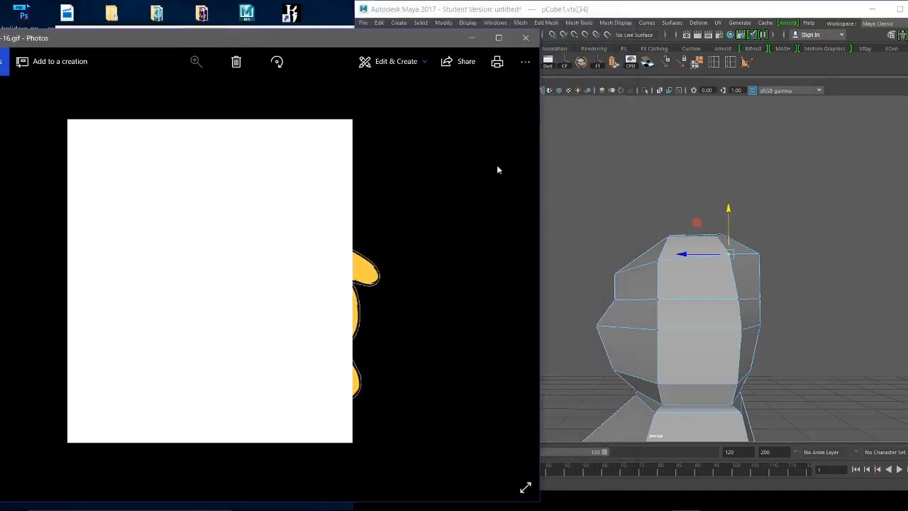
left_click(760, 255)
left_click_drag(713, 254, 705, 255)
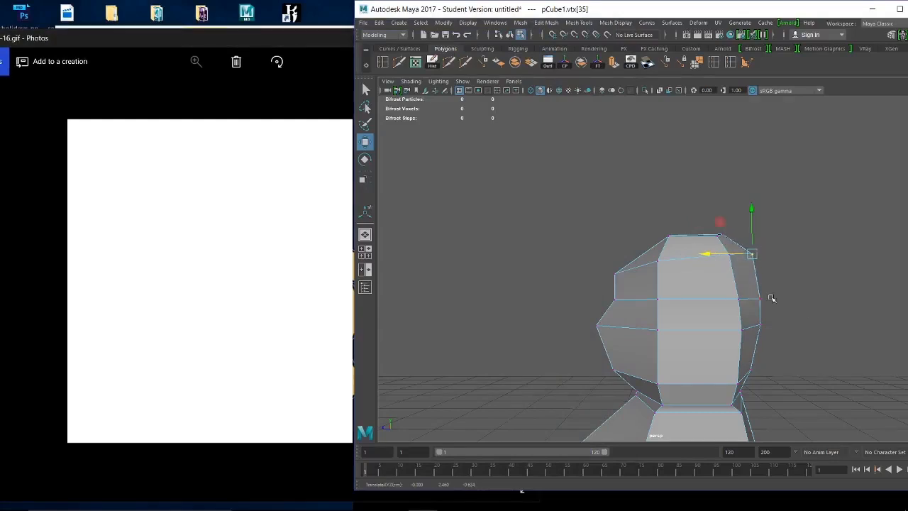
Move the two mid-head back centre vertices backward to about Z -0.73 and shift the neck's back centre vertices slightly backward
left_click_drag(787, 342, 755, 284)
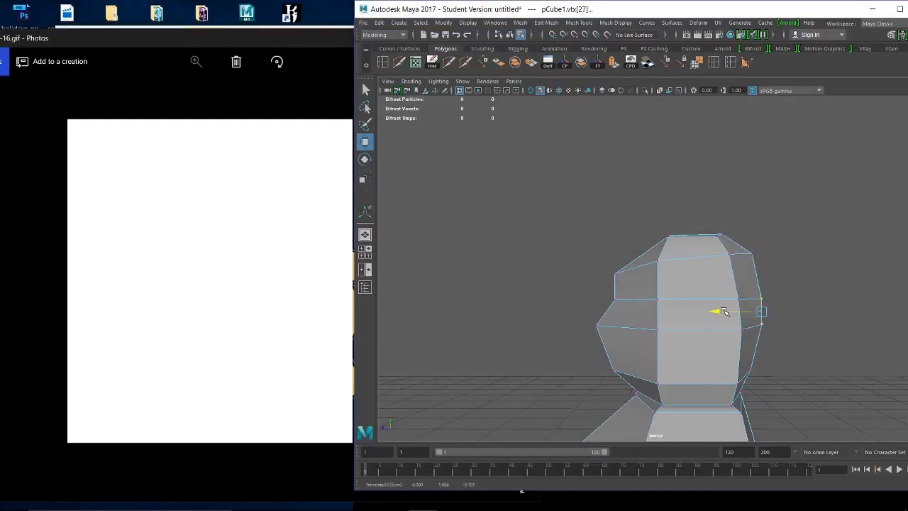
left_click_drag(724, 312, 727, 312)
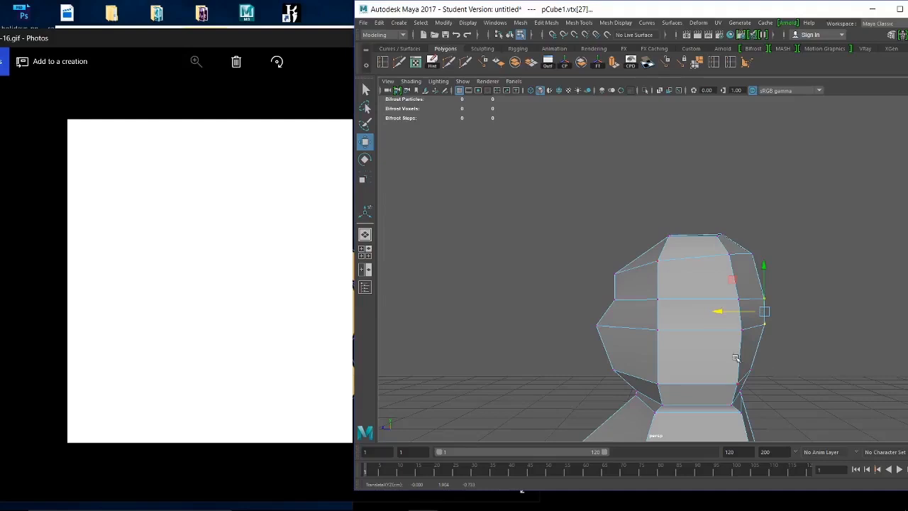
left_click_drag(787, 371, 707, 223, "alt")
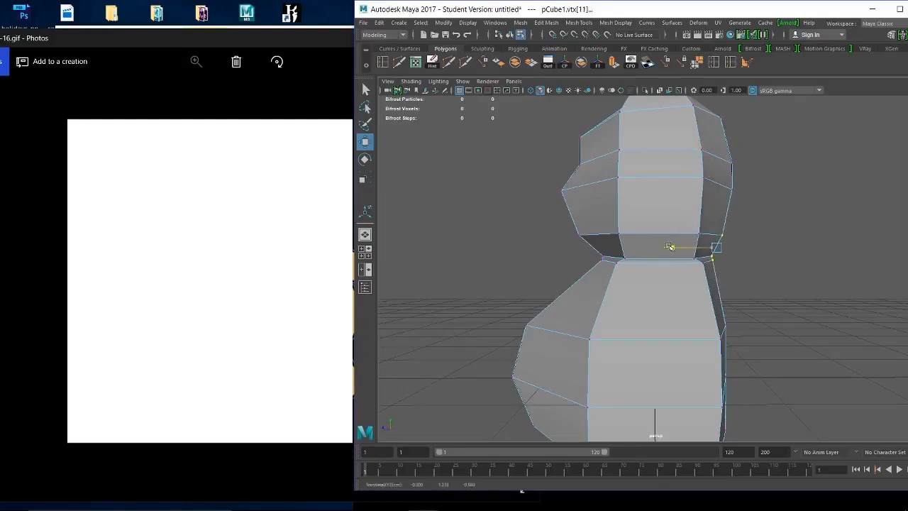
left_click_drag(824, 256, 704, 213, "alt")
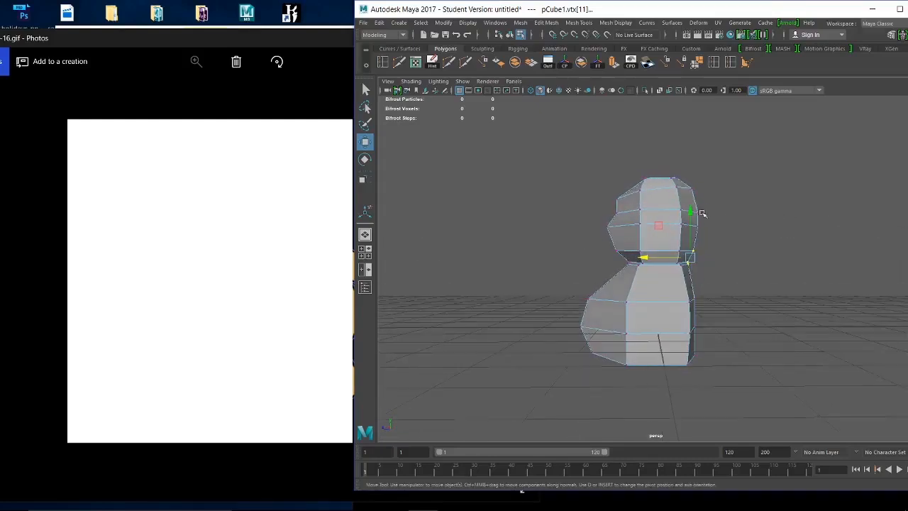
Move the body's bottom back vertices slightly forward, both the outer and the centre one, to taper the base
left_click(687, 363)
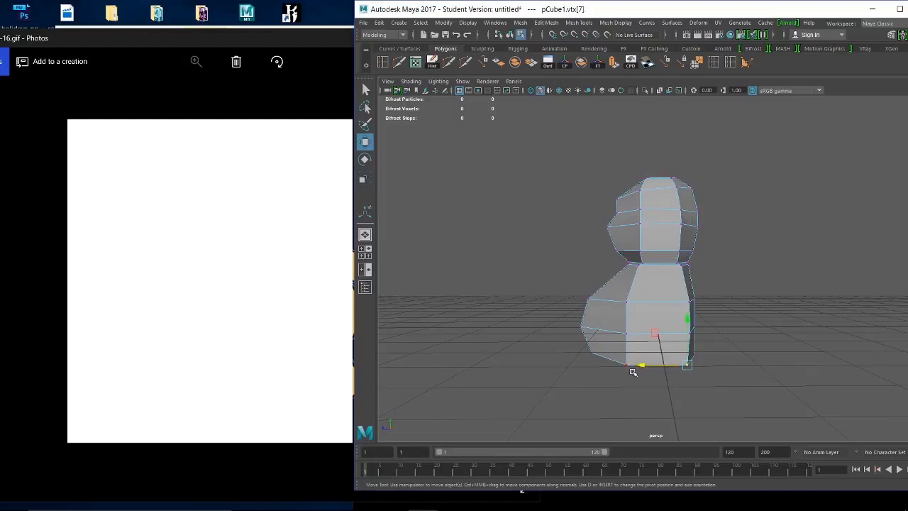
left_click(695, 356)
left_click_drag(648, 353, 641, 355)
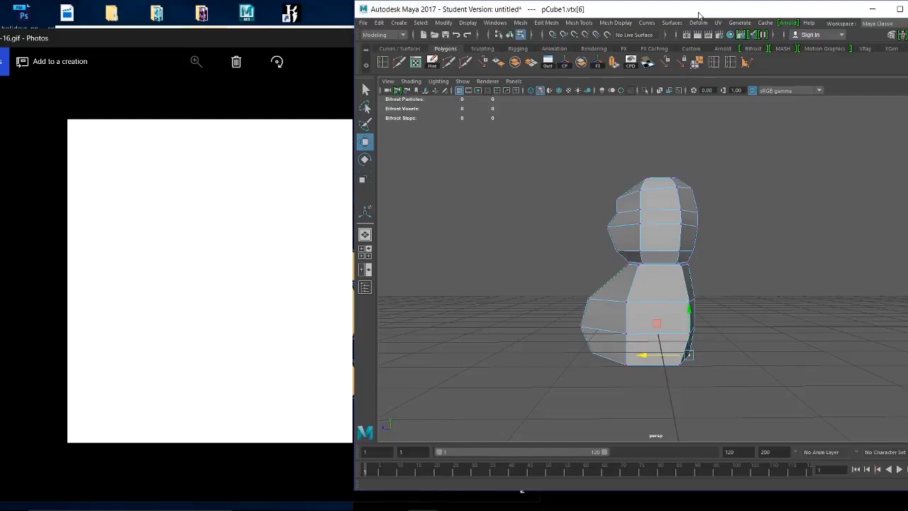
Examine the head and body shape from several sides and bring the reference image window forward for comparison
left_click_drag(752, 9, 753, 48)
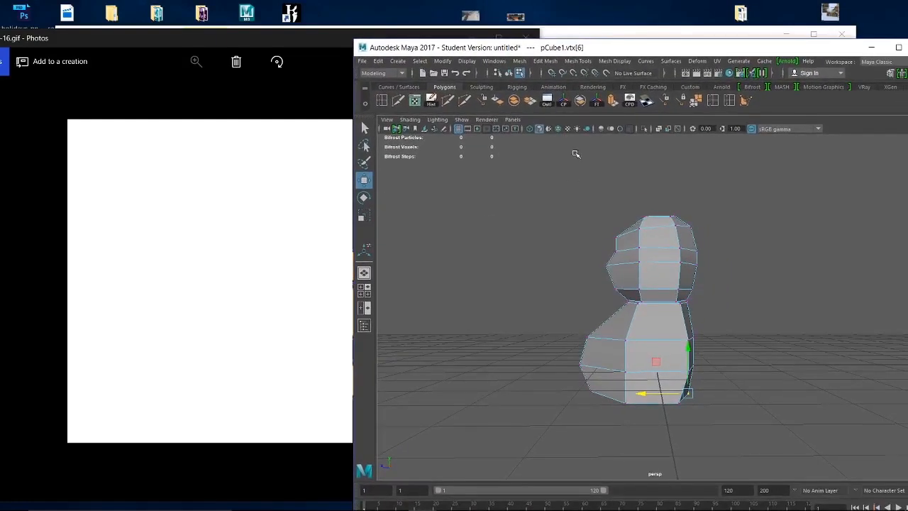
key("space")
mouse_move(666, 354)
left_mouse_down()
mouse_move(711, 360)
mouse_move(666, 353)
left_mouse_up()
left_click_drag(700, 275, 618, 226, "alt")
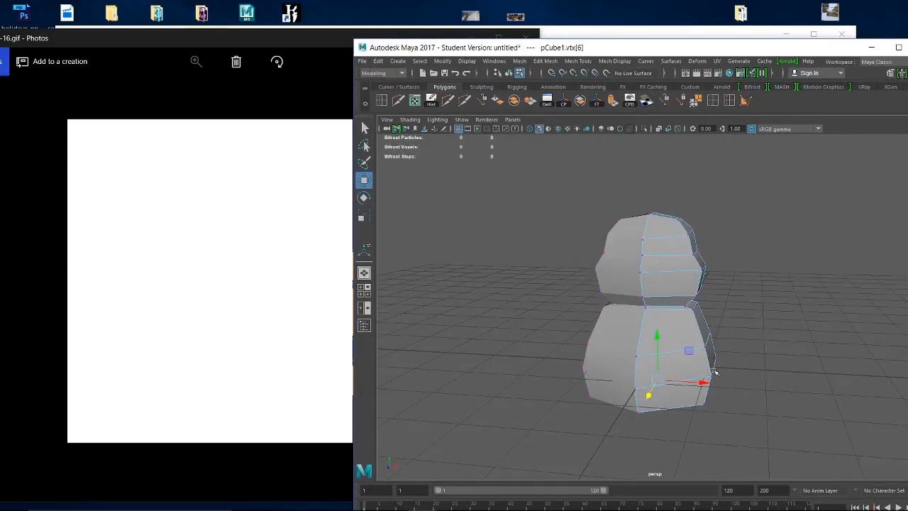
left_click_drag(715, 372, 603, 244, "alt")
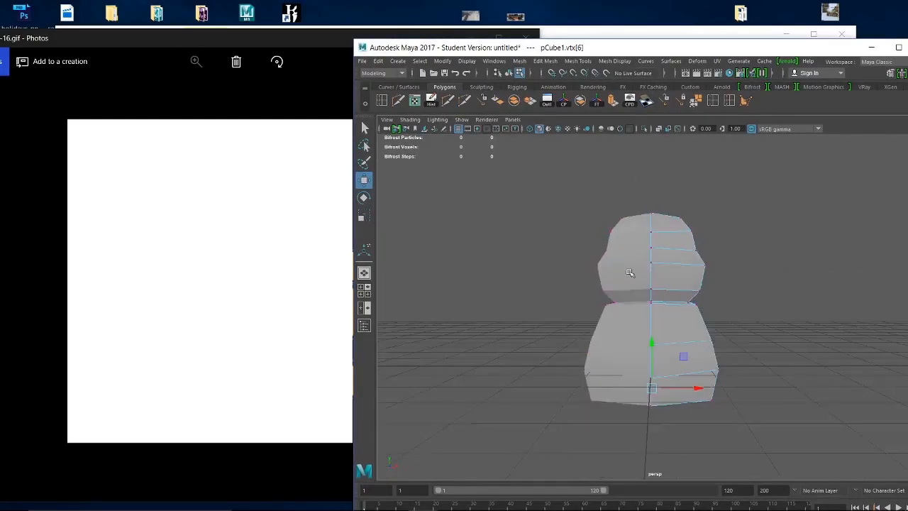
left_click_drag(669, 287, 693, 318, "alt")
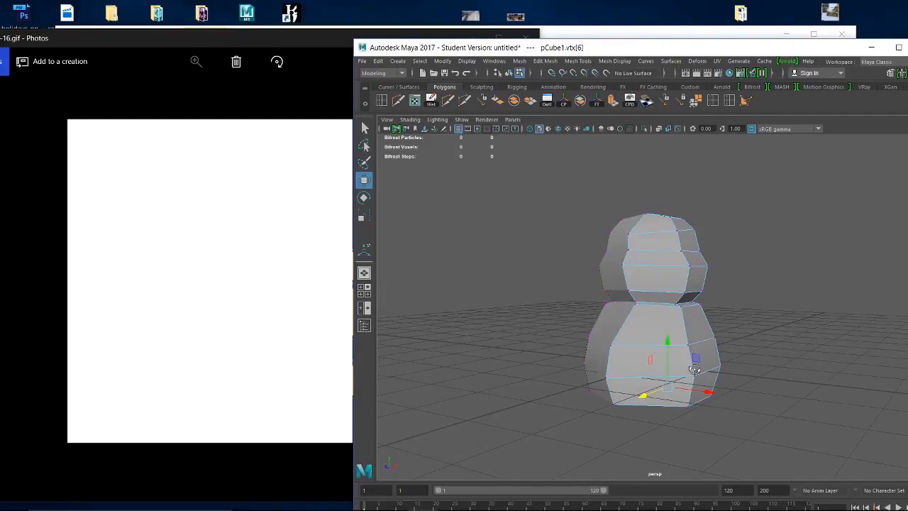
left_click_drag(723, 345, 702, 327, "alt")
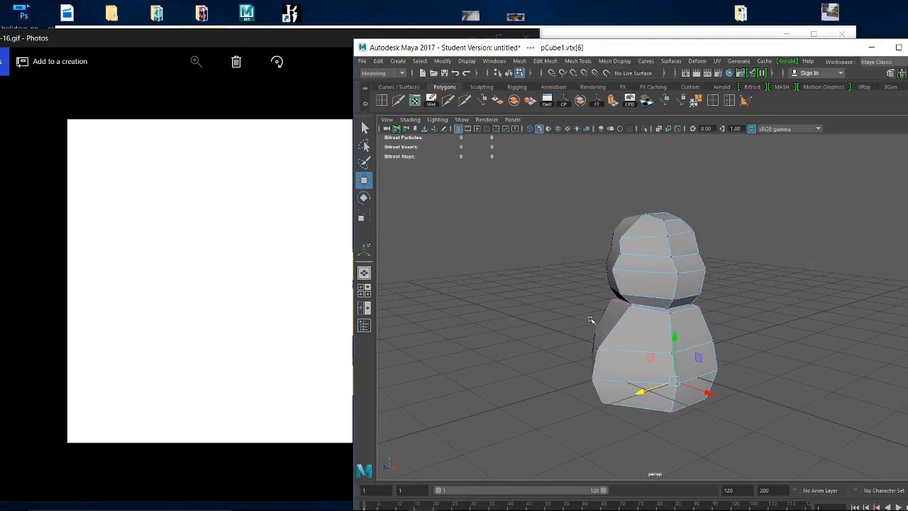
left_click_drag(322, 42, 303, 45)
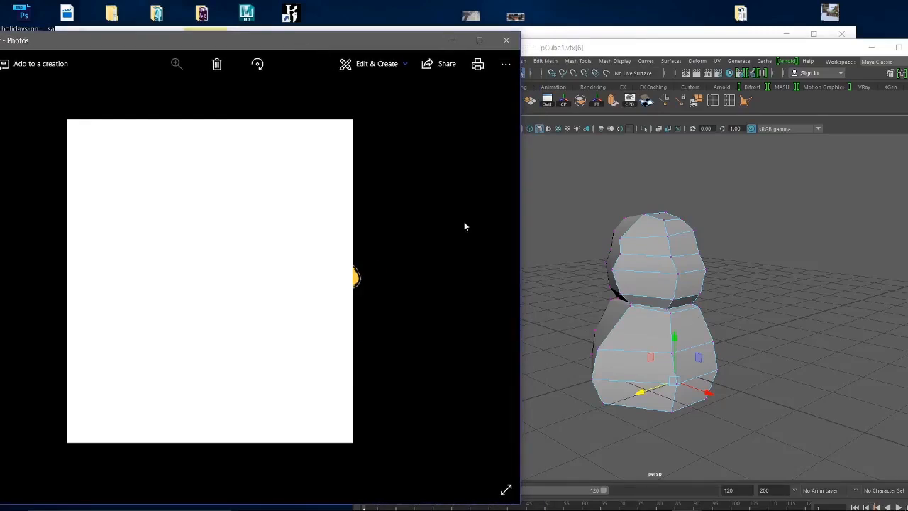
Select the side face of the upper body just below the neck and extrude it as the base for an arm
left_click(698, 334)
right_click_drag(697, 335, 697, 255)
left_click(686, 335)
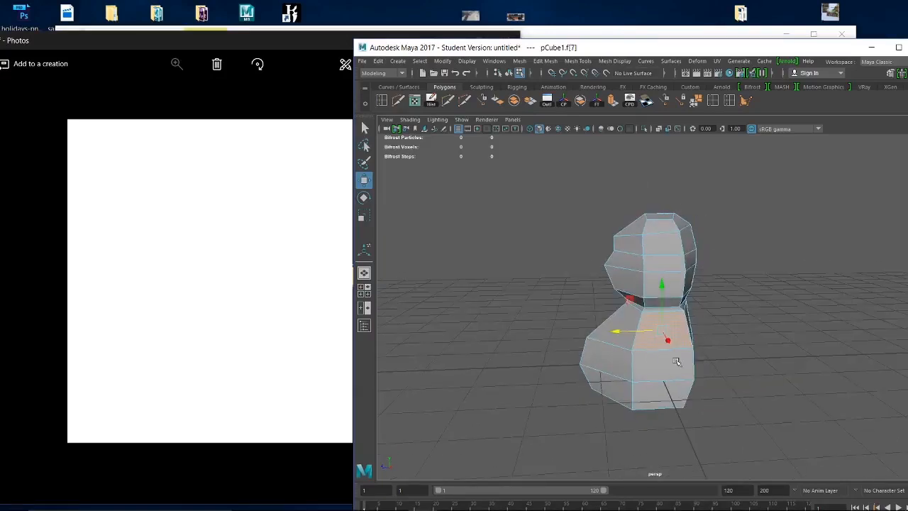
left_click_drag(687, 362, 728, 354, "alt")
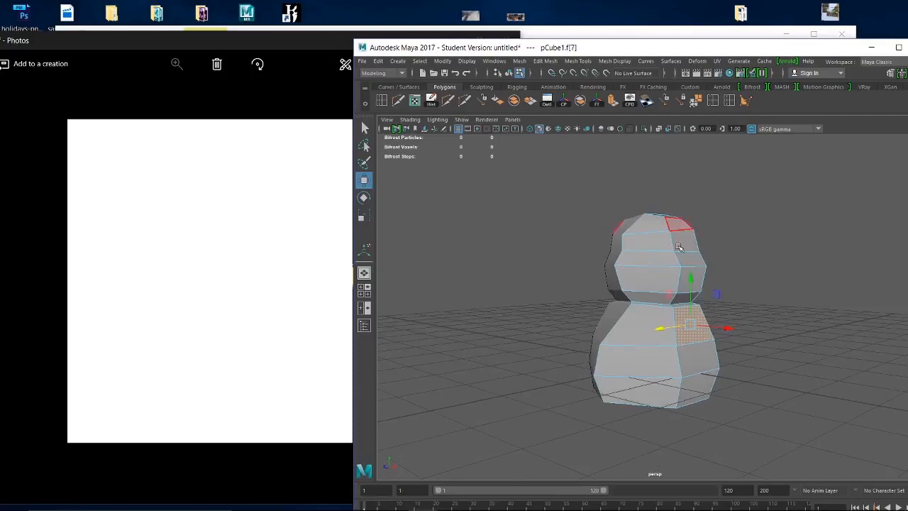
left_click(613, 102)
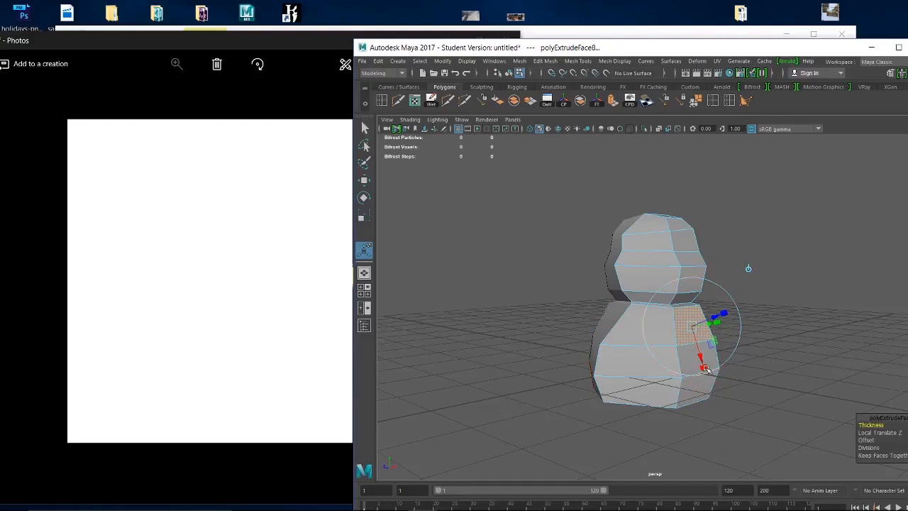
left_click_drag(704, 367, 717, 347)
key("w")
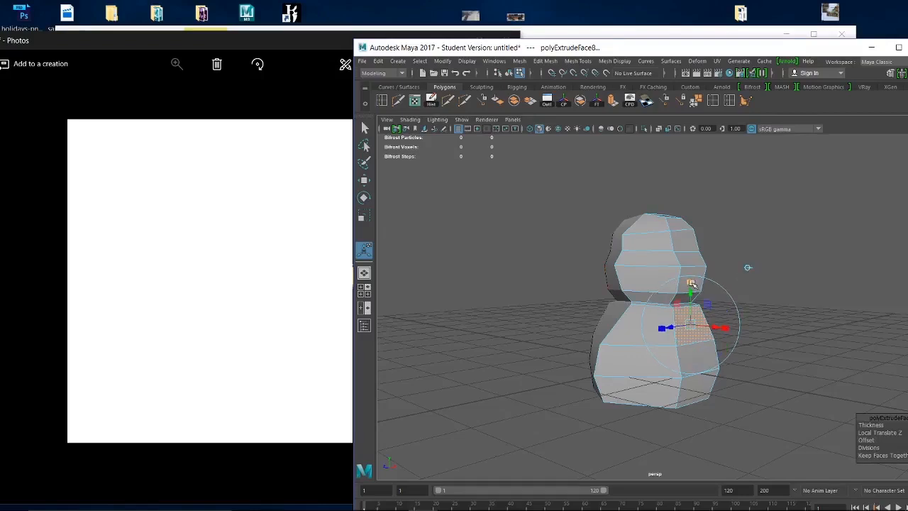
left_click_drag(691, 283, 692, 321)
scroll(802, 362, "up", 8)
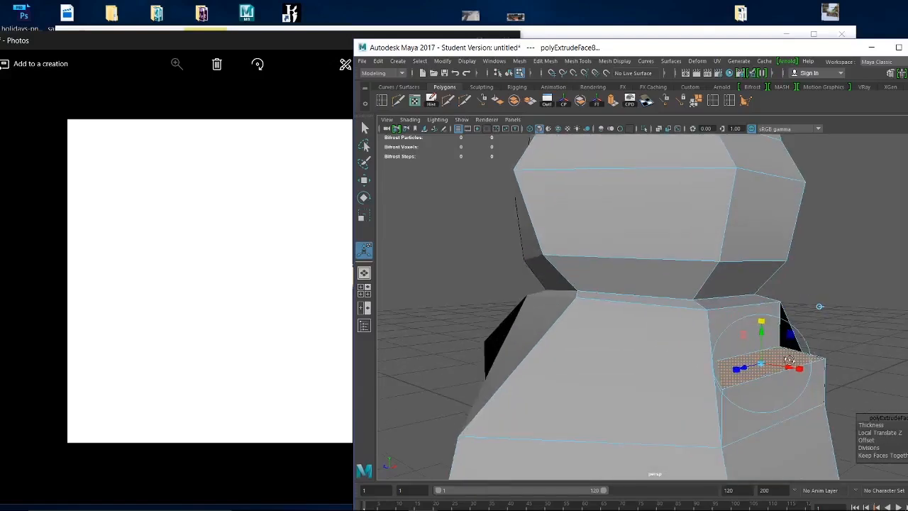
left_click_drag(781, 360, 709, 354, "alt")
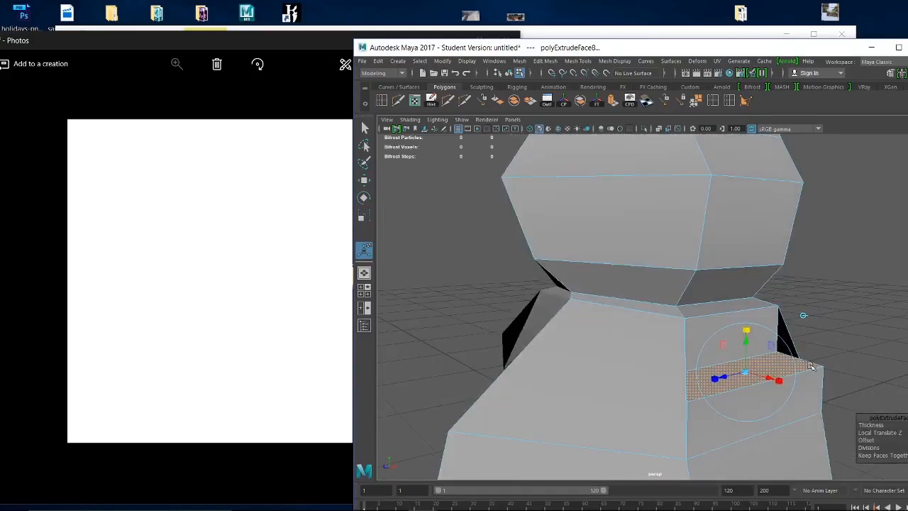
key("ctrl+z")
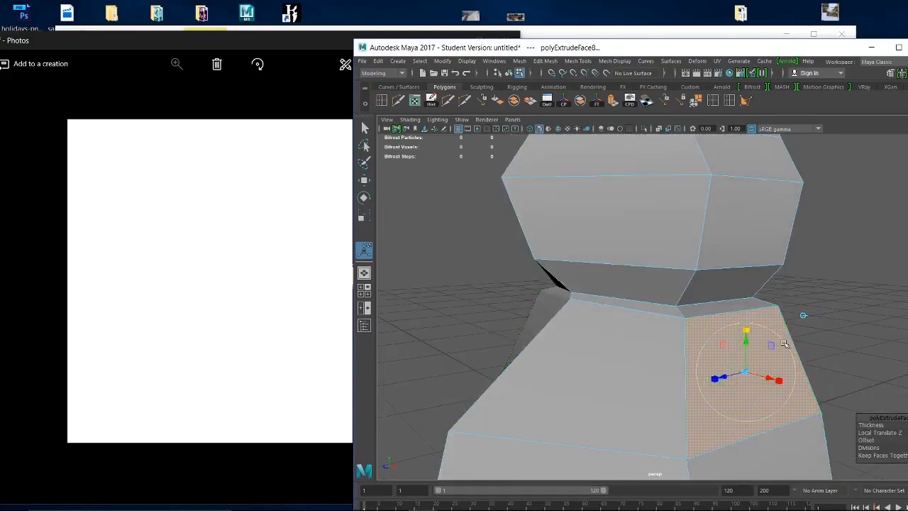
Scale the extruded shoulder face inward in height and depth to inset it within the upper side of the body
left_click_drag(781, 423, 780, 343, "alt")
mouse_move(790, 376)
left_mouse_down("alt")
mouse_move(805, 381)
mouse_move(799, 361)
left_mouse_up("alt")
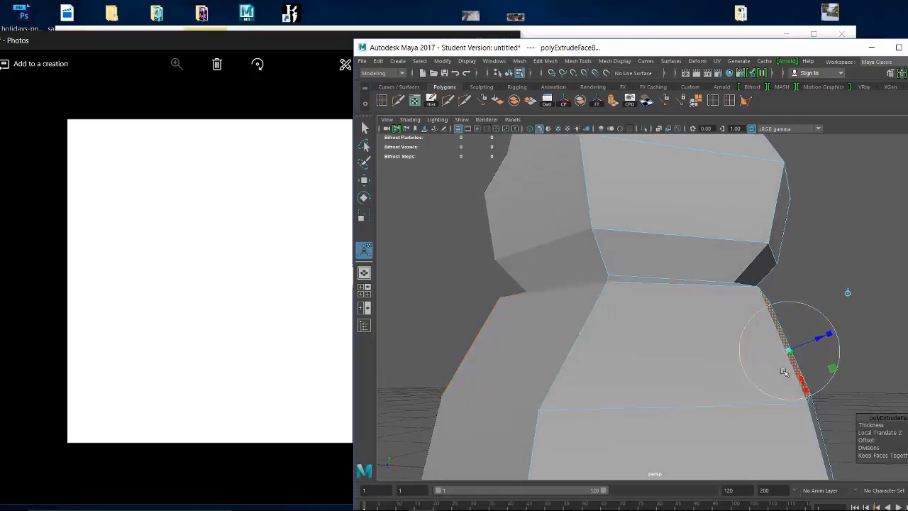
left_click_drag(807, 391, 721, 386)
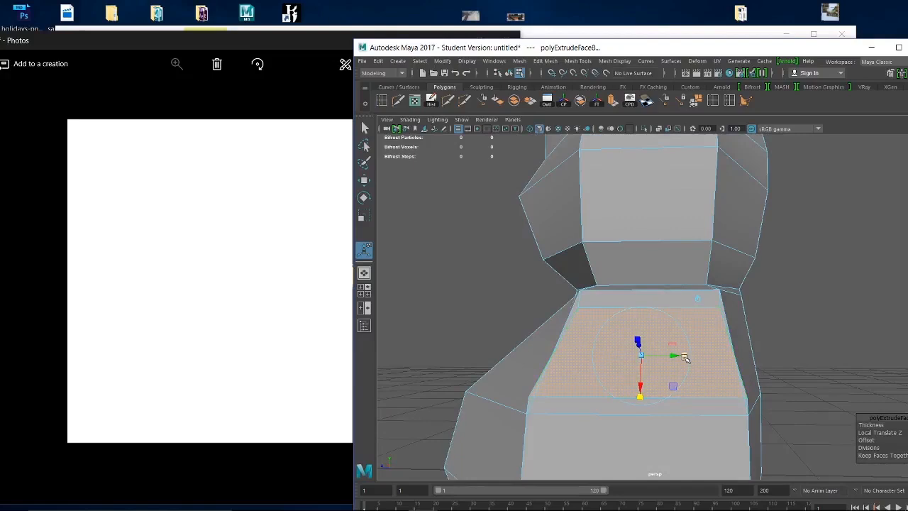
left_click_drag(681, 356, 746, 348)
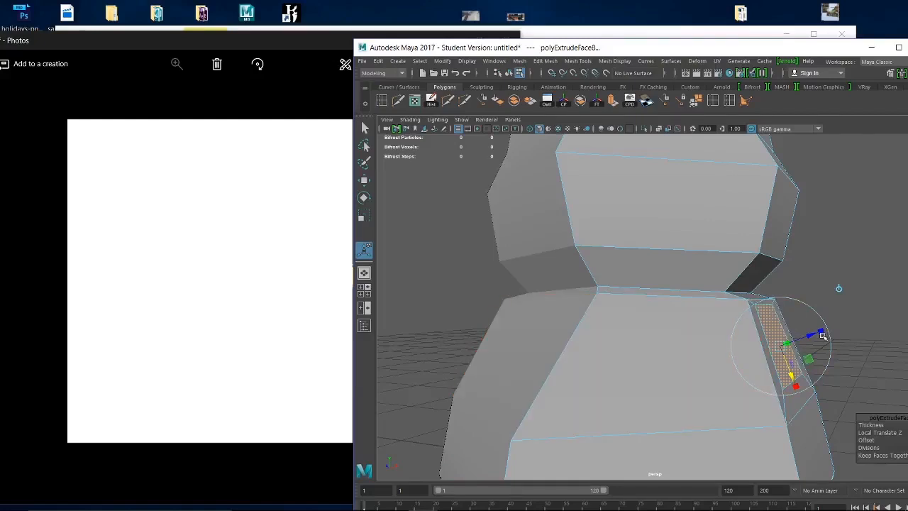
left_click_drag(817, 355, 738, 369, "alt")
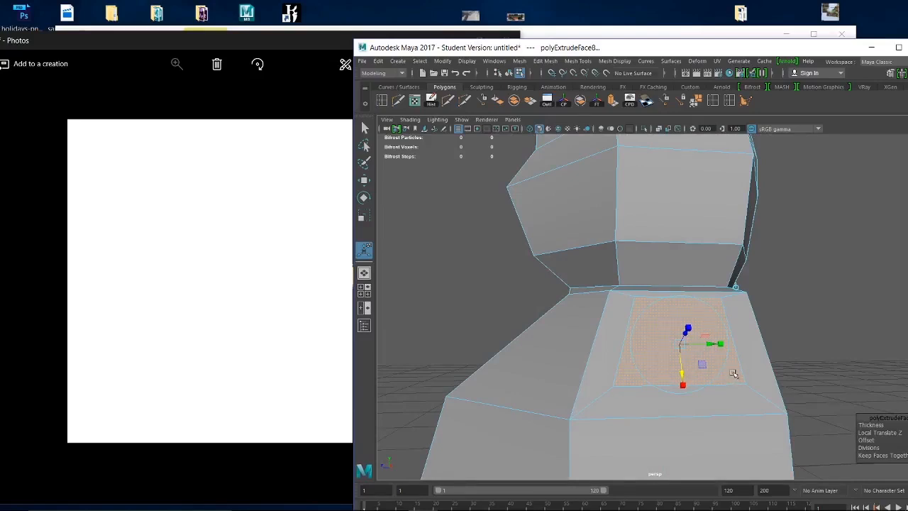
Extrude the inset shoulder face outward into a short arm stub, shift its end downward, and place Maya beside the Pooh clip-art reference
left_click_drag(735, 373, 807, 362, "alt")
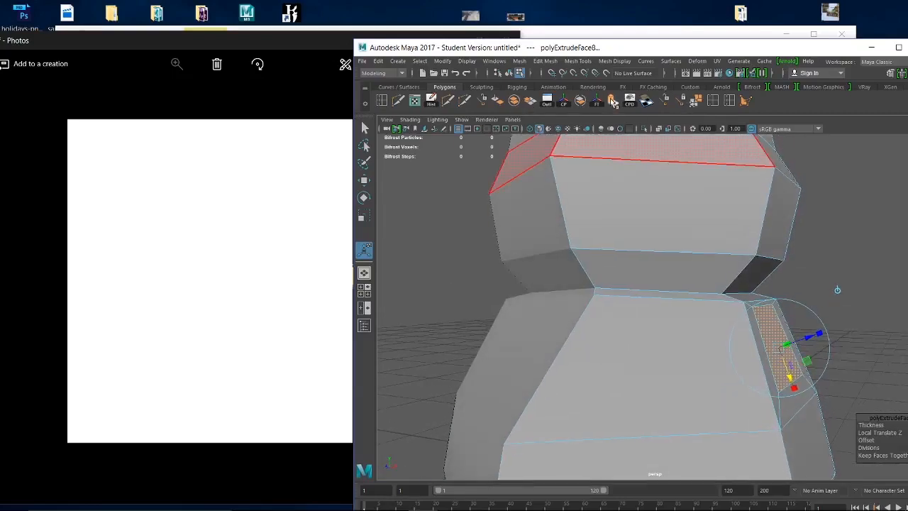
scroll(684, 349, "down", 5)
left_click_drag(683, 349, 807, 304, "alt")
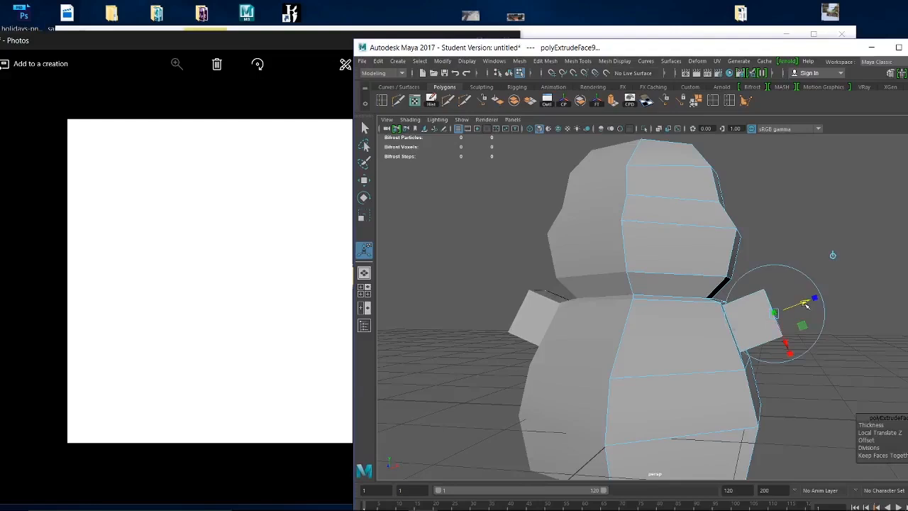
left_click_drag(784, 341, 798, 369)
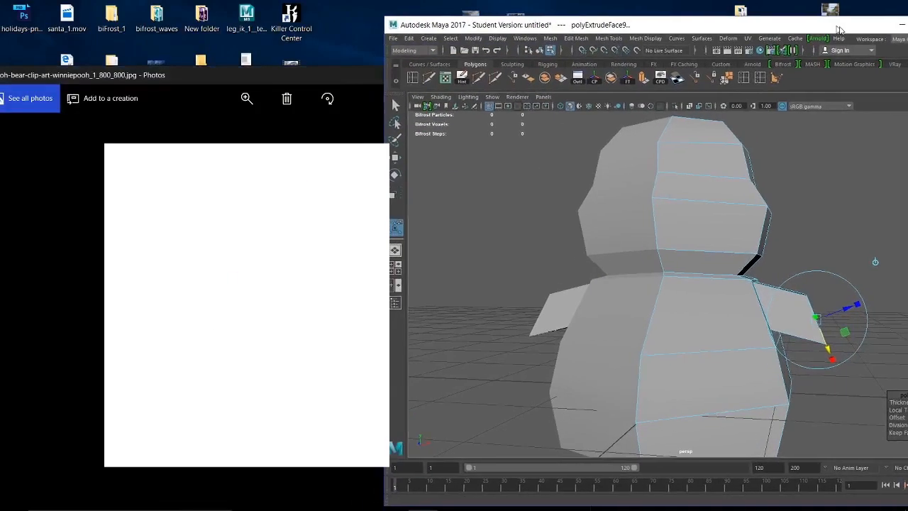
mouse_move(839, 30)
left_mouse_down()
mouse_move(858, 35)
mouse_move(835, 34)
left_mouse_up()
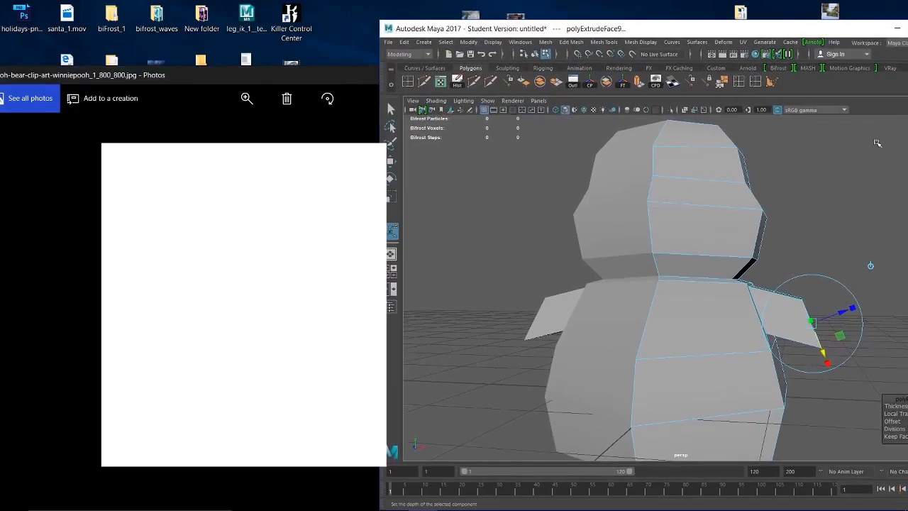
Select the arm stub's lower outer edge and raise it so the underside slopes upward toward the outer end
left_click(778, 310)
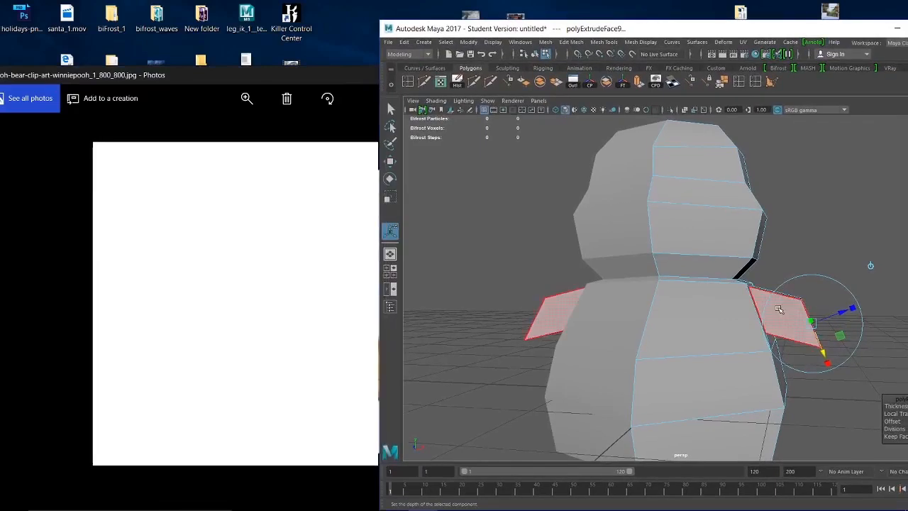
right_click_drag(777, 320, 786, 223)
left_click_drag(794, 321, 724, 250, "alt")
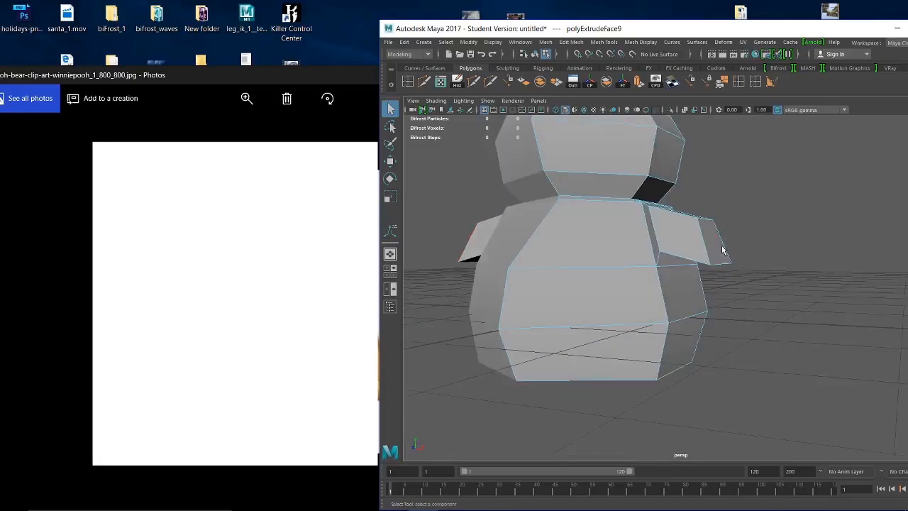
left_click_drag(821, 291, 698, 243, "alt")
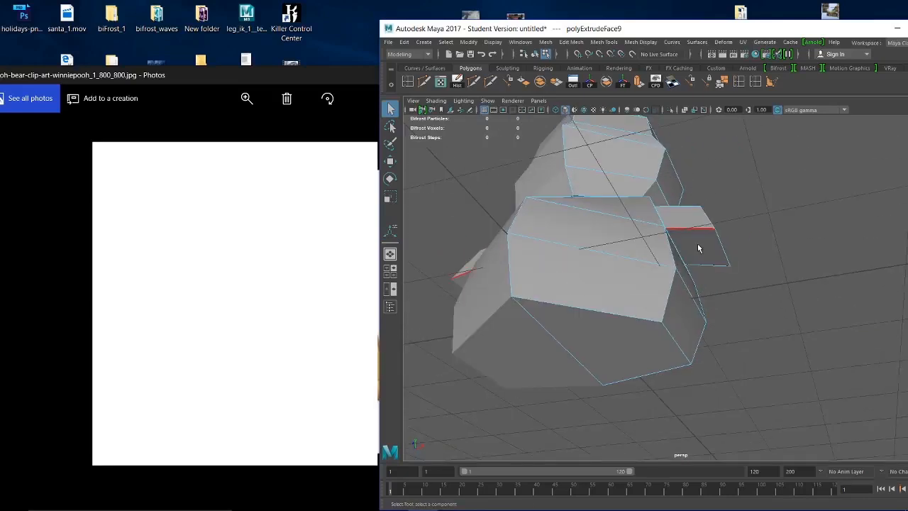
left_click_drag(753, 302, 677, 232, "alt")
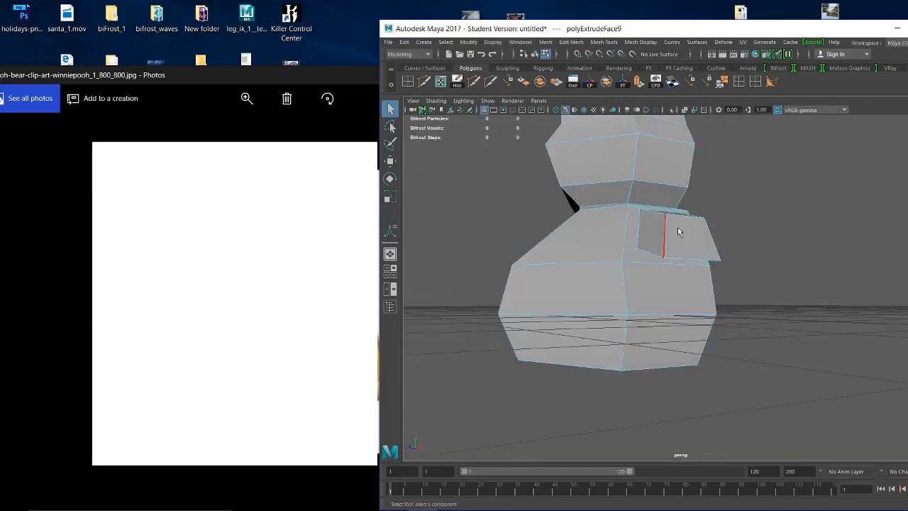
left_click_drag(685, 273, 753, 289, "alt")
key("w")
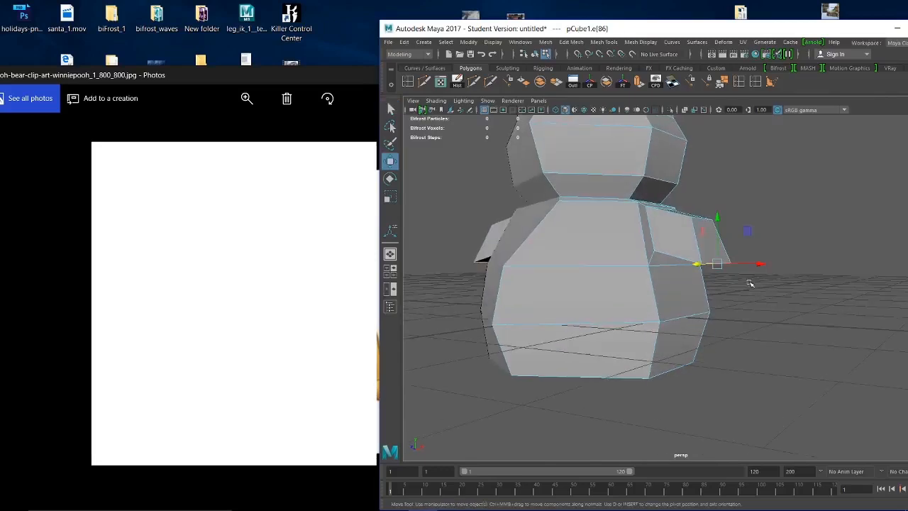
left_click_drag(716, 216, 717, 185)
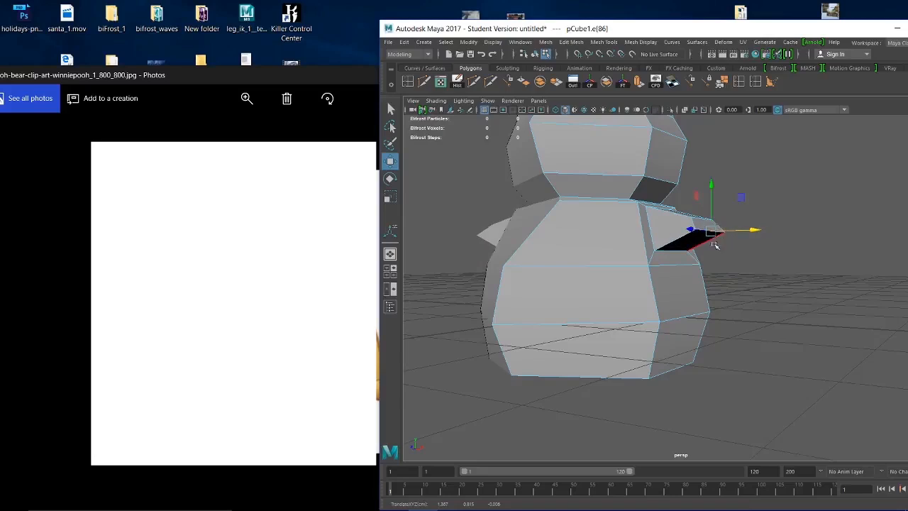
Scale the arm stub's lower outer edge slightly narrower from front to back
left_click_drag(737, 294, 690, 334, "alt")
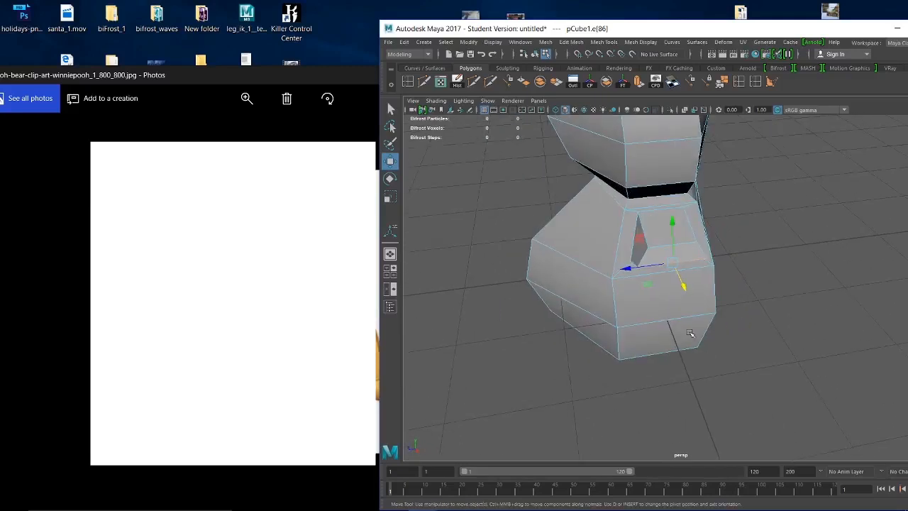
key("r")
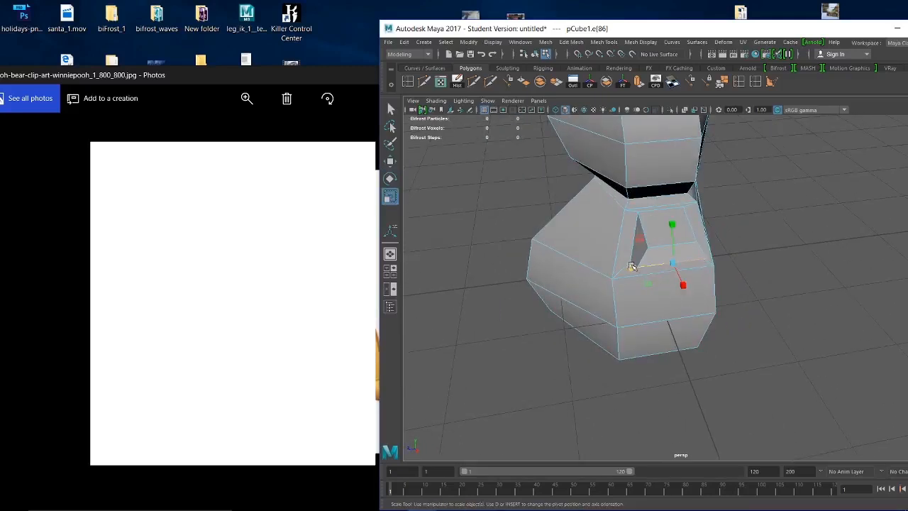
left_click_drag(632, 266, 750, 263)
Extrude the arm stub's underside face downward to form the arm hanging along the body
right_click_drag(686, 230, 681, 251)
left_click(687, 239)
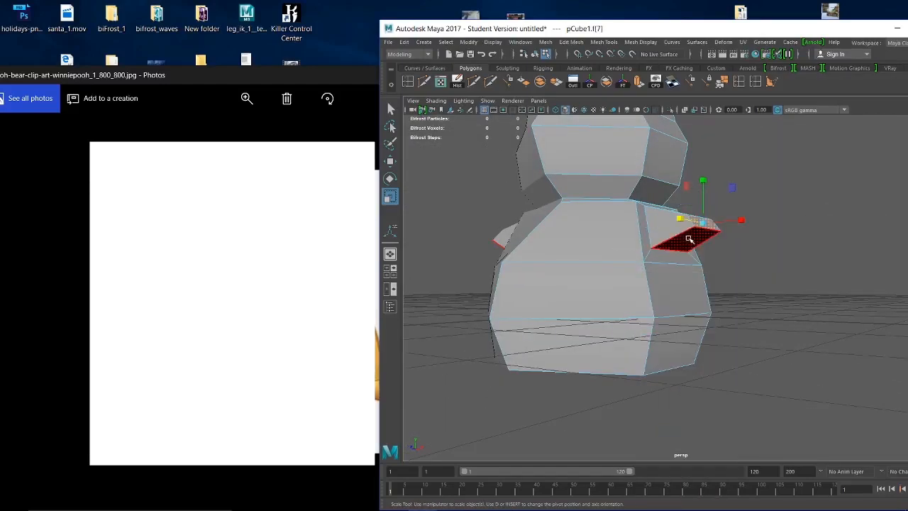
left_click(689, 240)
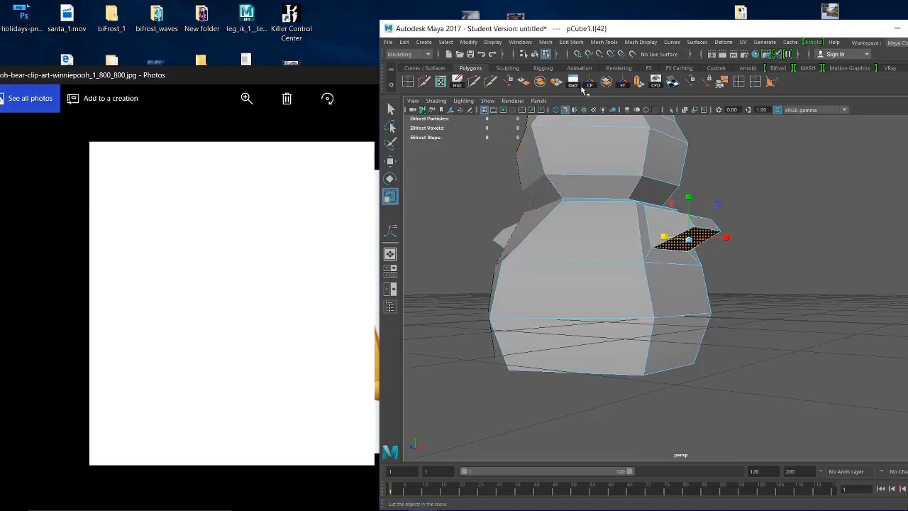
key("ctrl+e")
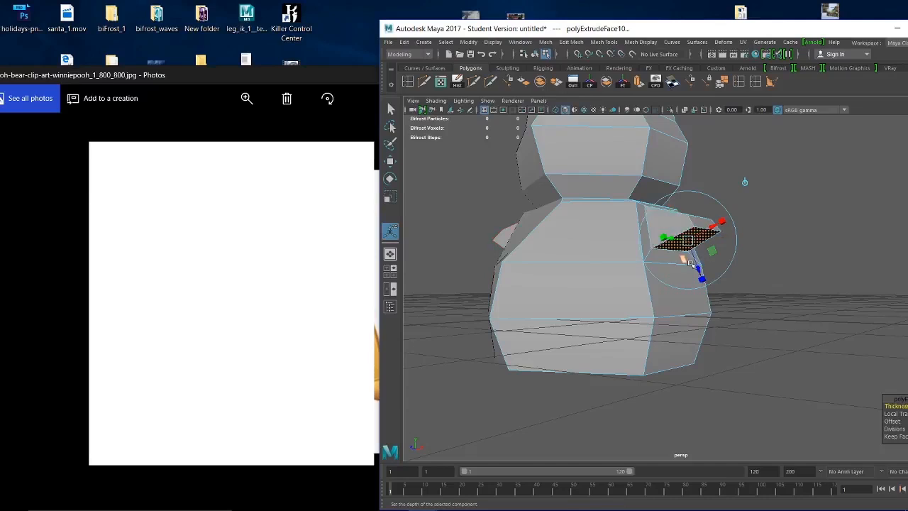
left_click_drag(698, 264, 768, 291)
left_click_drag(757, 325, 727, 290)
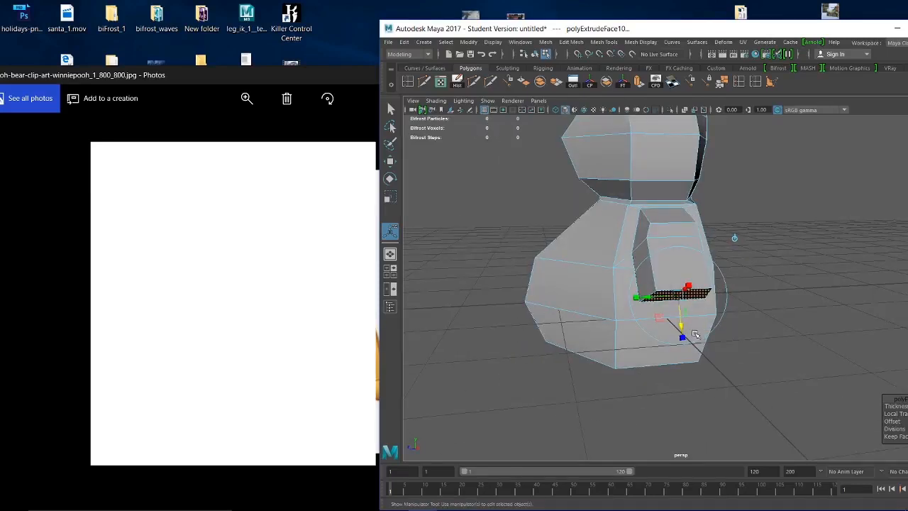
Scale the arm's lower end face slightly narrower and extrude it farther down and outward to lengthen the arm
left_click_drag(696, 334, 692, 291, "alt")
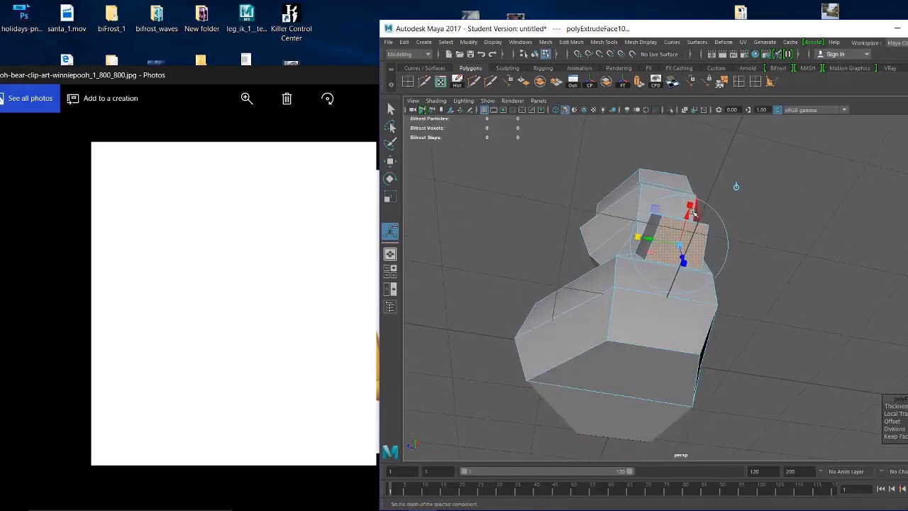
left_click_drag(687, 206, 779, 269)
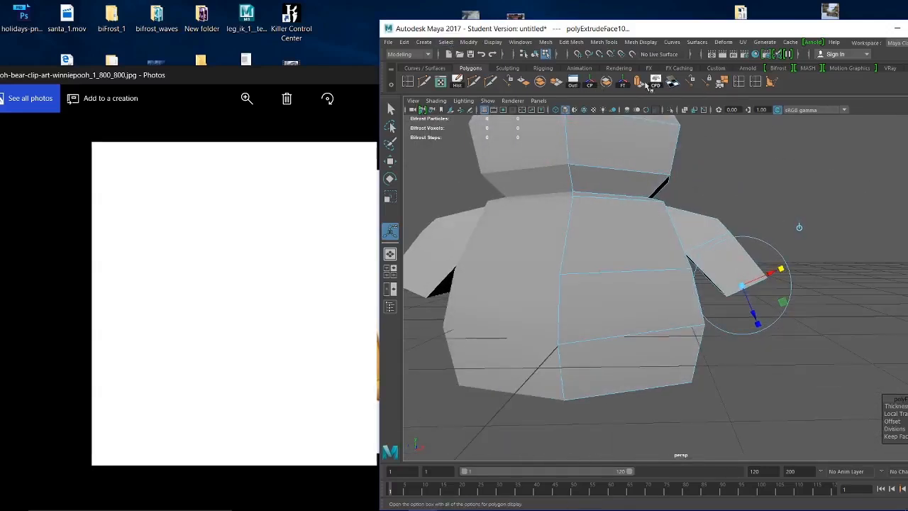
key("ctrl+e")
left_click_drag(754, 310, 795, 370)
middle_click_drag(763, 323, 671, 255, "alt")
left_click_drag(713, 278, 709, 280)
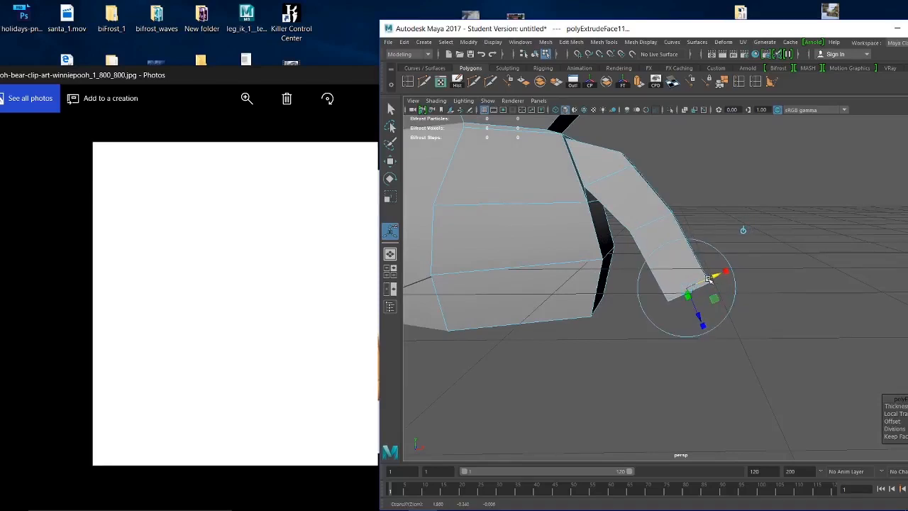
left_click_drag(683, 229, 691, 223, "alt")
Select the vertices around the arm's elbow and shift them inward toward the body and slightly down
left_click_drag(549, 29, 680, 39)
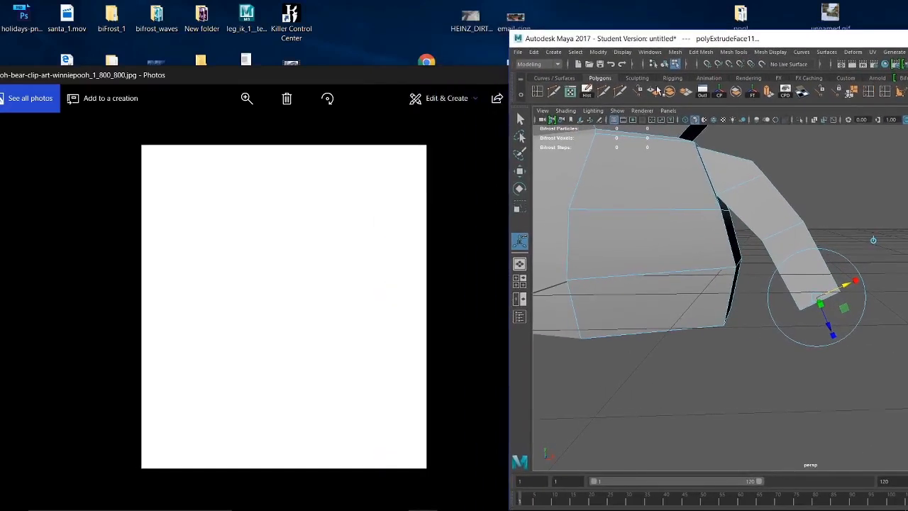
right_click(796, 229)
right_click_drag(795, 227, 742, 229)
left_click_drag(838, 208, 748, 247)
key("w")
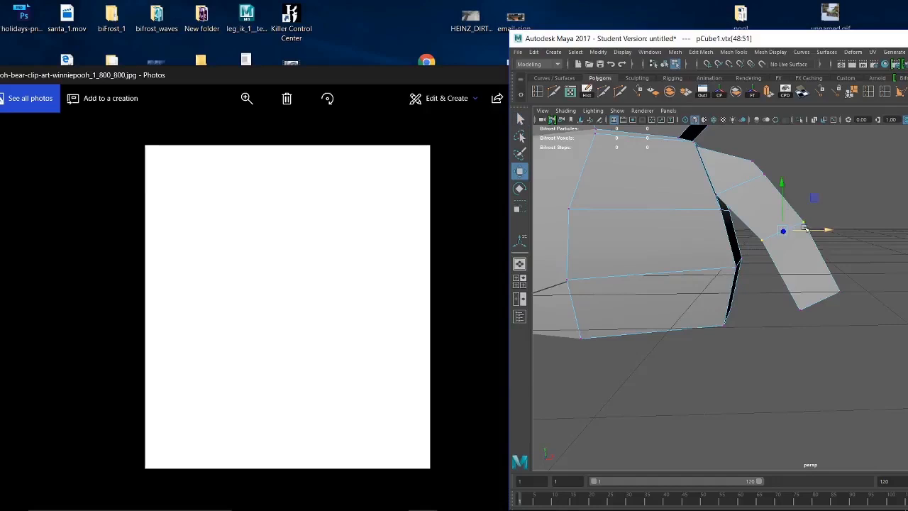
left_click_drag(813, 230, 772, 186)
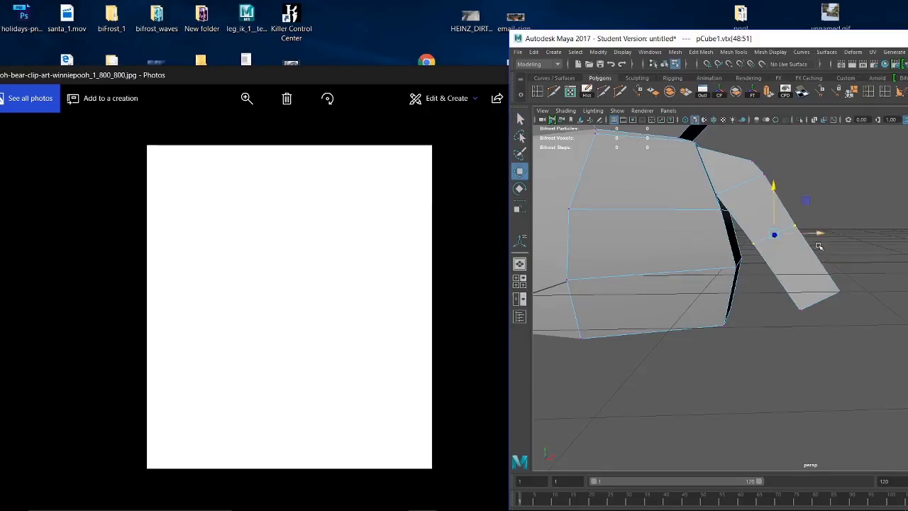
Select the end vertices of the arm and raise them slightly to shorten the forearm
right_click_drag(738, 243, 610, 200, "alt")
left_click_drag(610, 200, 656, 209, "alt")
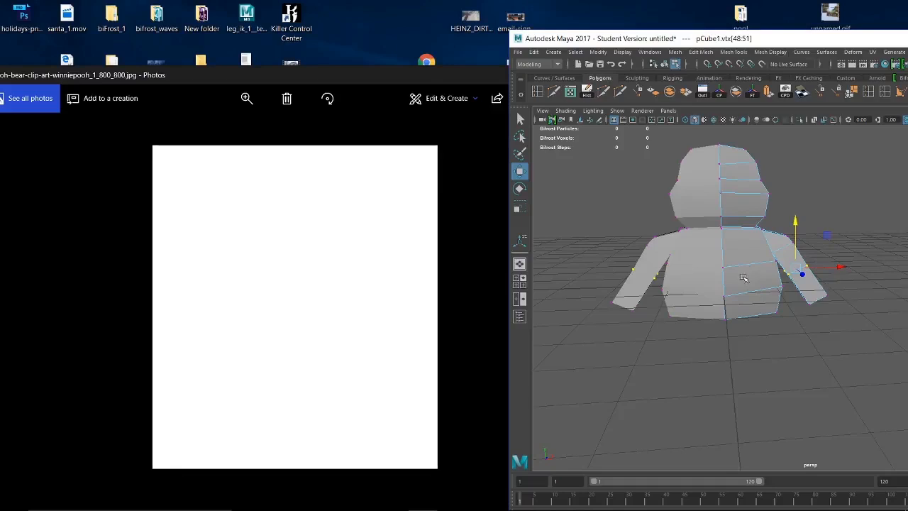
left_click_drag(760, 289, 666, 258, "alt")
left_click_drag(835, 266, 903, 264, "alt")
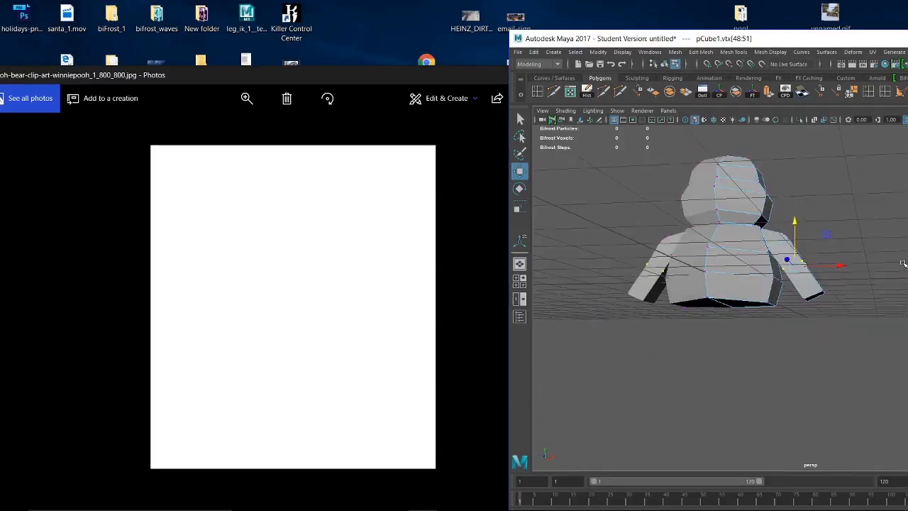
left_click_drag(820, 295, 818, 296)
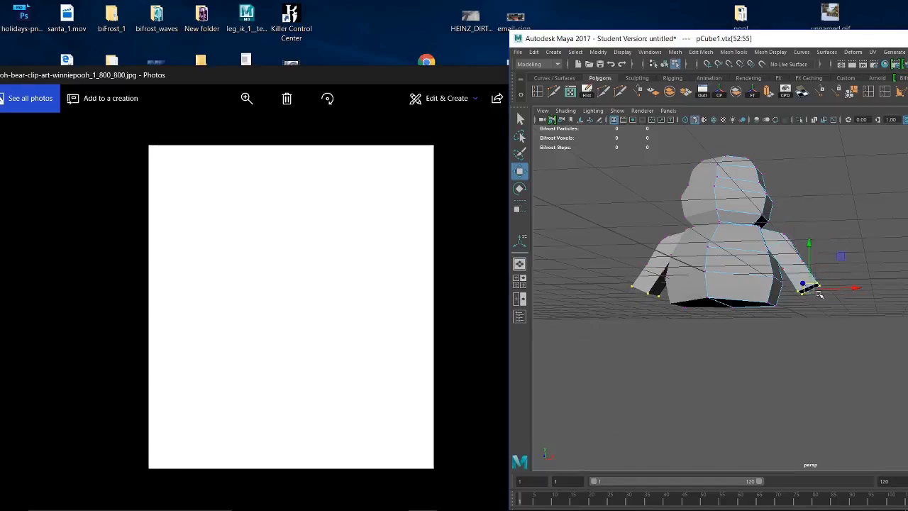
left_click_drag(820, 295, 757, 247, "alt")
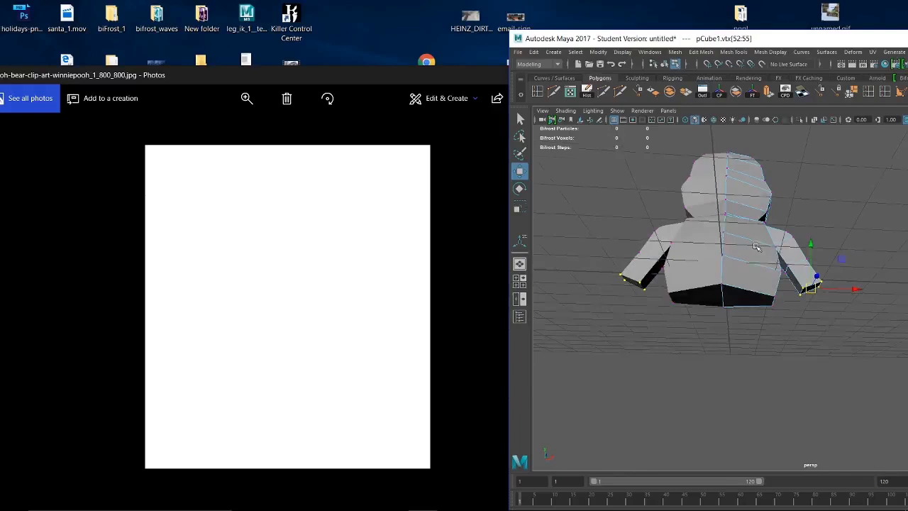
Select the body's bottom face and extrude it straight down by a small amount
left_click(744, 301)
right_click_drag(745, 298, 752, 254)
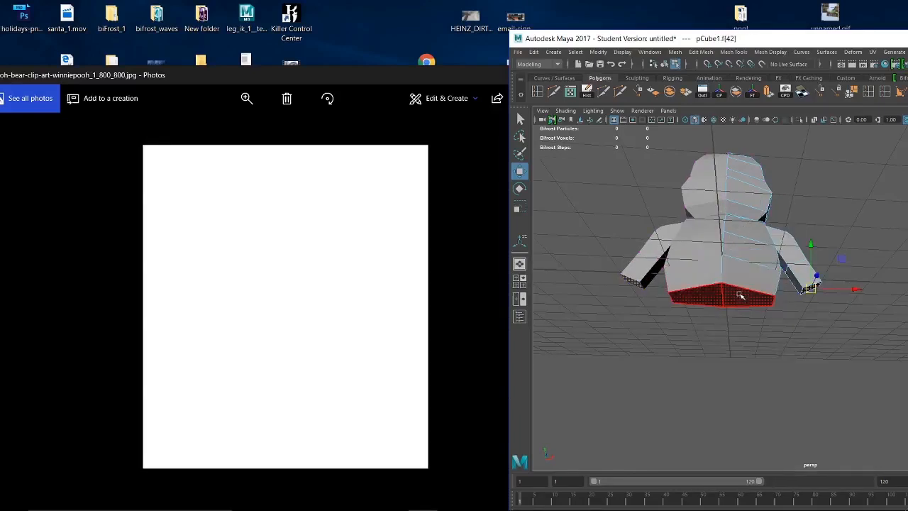
left_click(740, 296)
left_click_drag(643, 280, 666, 264, "alt")
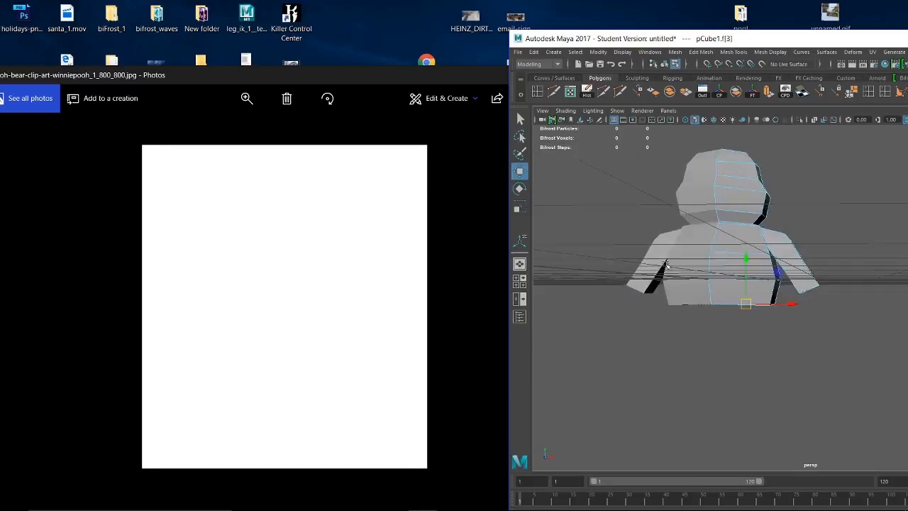
left_click_drag(788, 43, 581, 14)
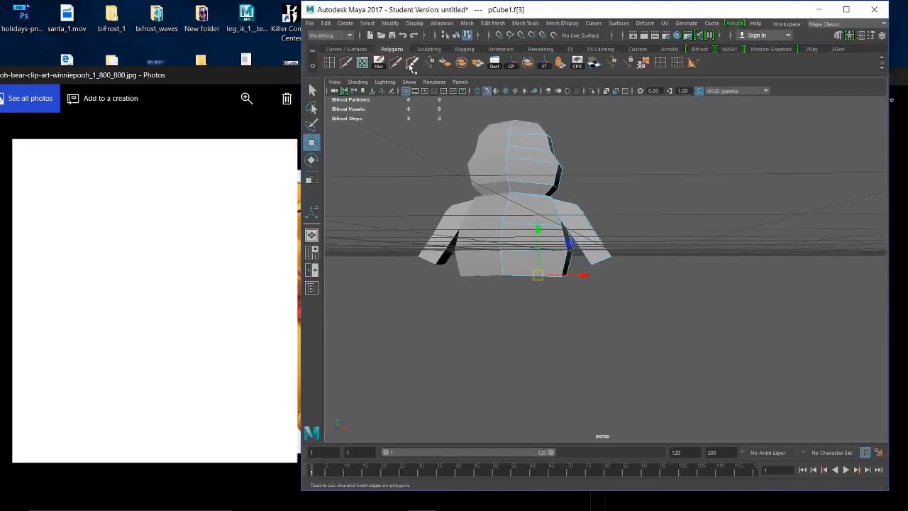
left_click(561, 62)
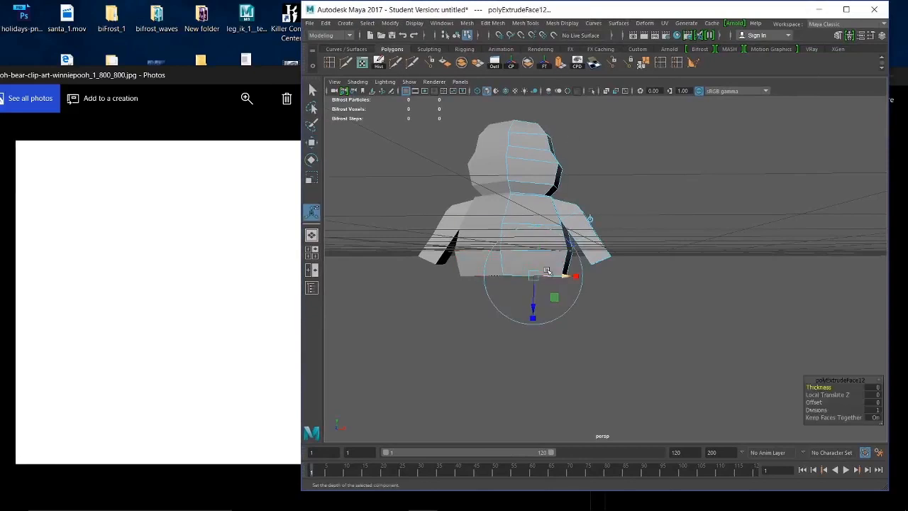
left_click(591, 219)
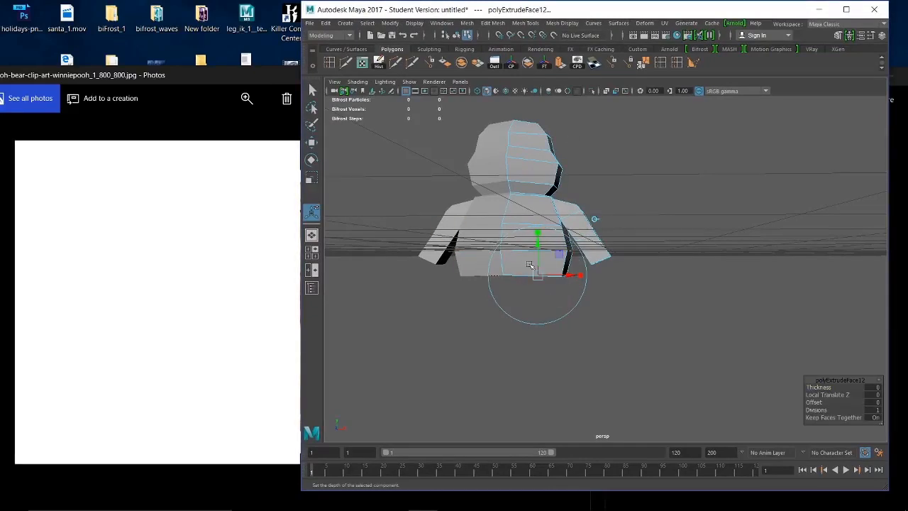
left_click_drag(537, 240, 541, 256)
left_click_drag(555, 301, 568, 303, "alt")
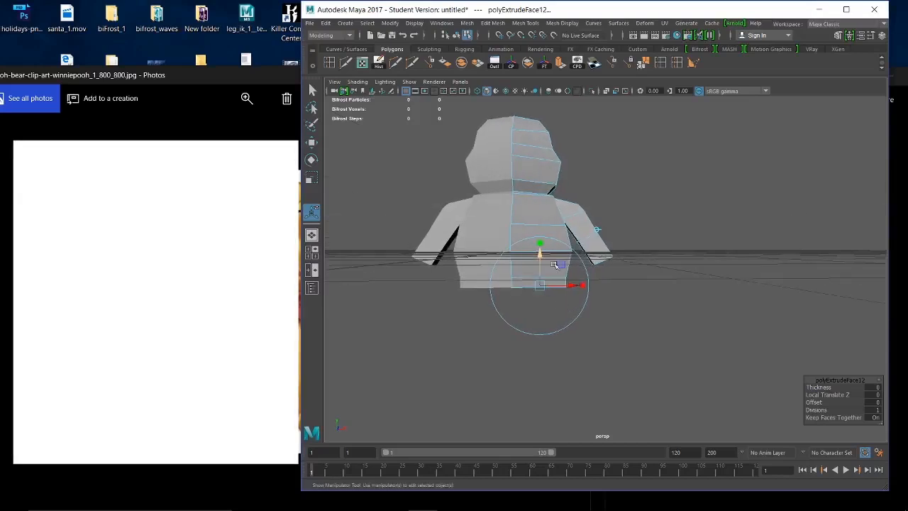
Select the outer vertices of the body's new bottom edge and move them inward toward the centre line
right_click_drag(537, 229, 498, 230)
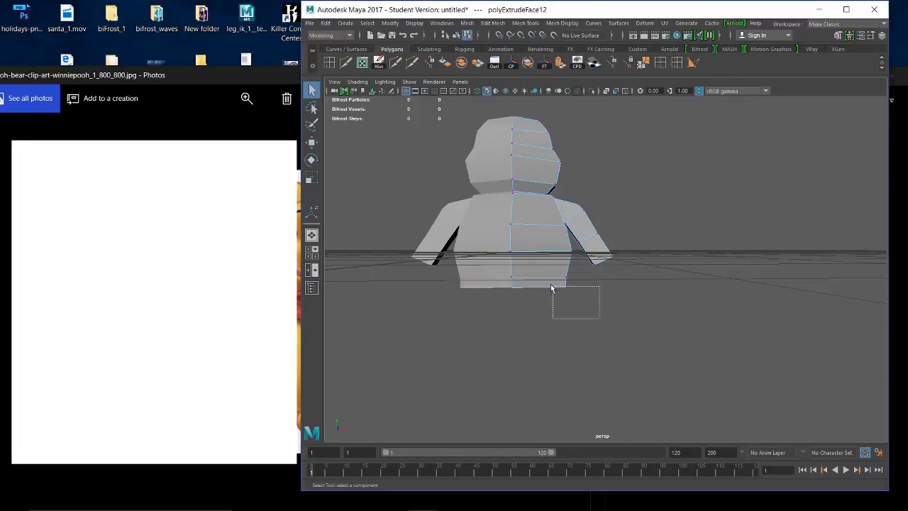
key("w")
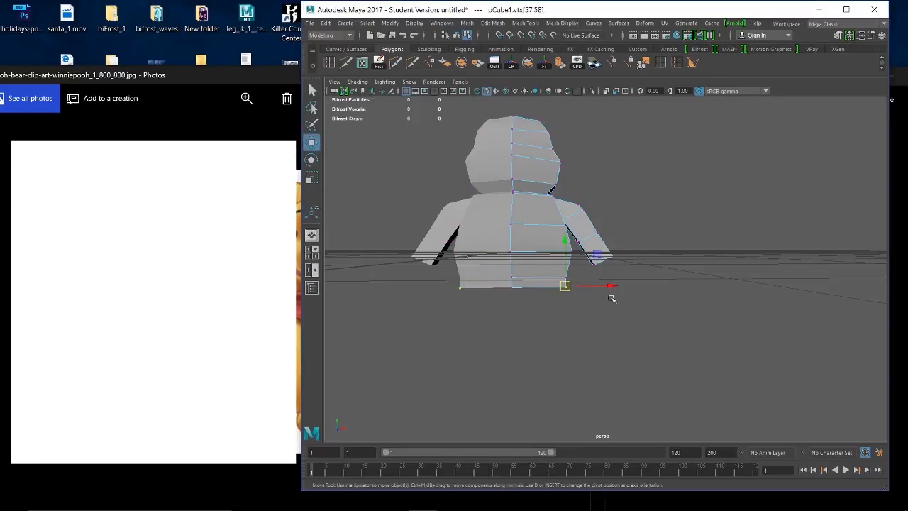
left_click_drag(608, 286, 604, 287)
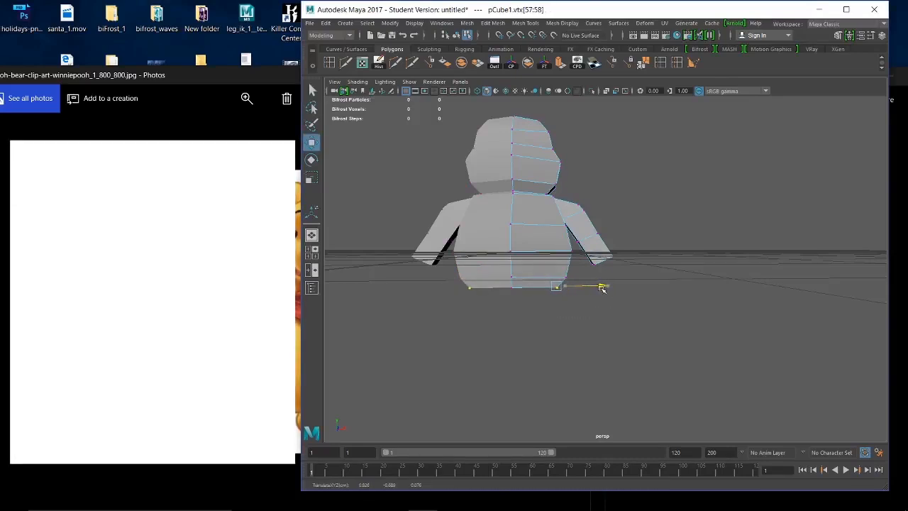
Move the front centre vertex of the body's bottom edge backward to round the base at the front
left_click_drag(660, 275, 598, 260, "alt")
right_click_drag(599, 260, 766, 375, "alt")
left_click_drag(767, 376, 698, 335, "alt")
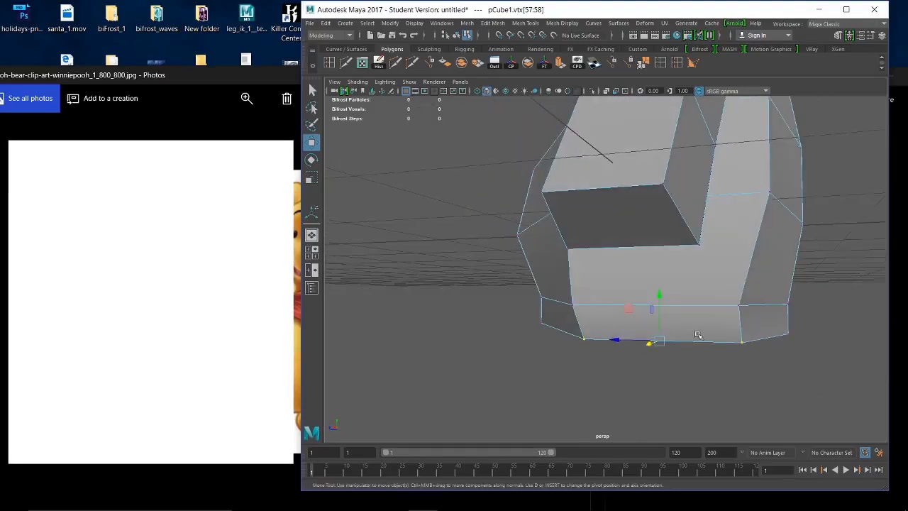
mouse_move(553, 341)
left_mouse_down()
mouse_move(530, 321)
mouse_move(592, 334)
mouse_move(543, 341)
left_mouse_up()
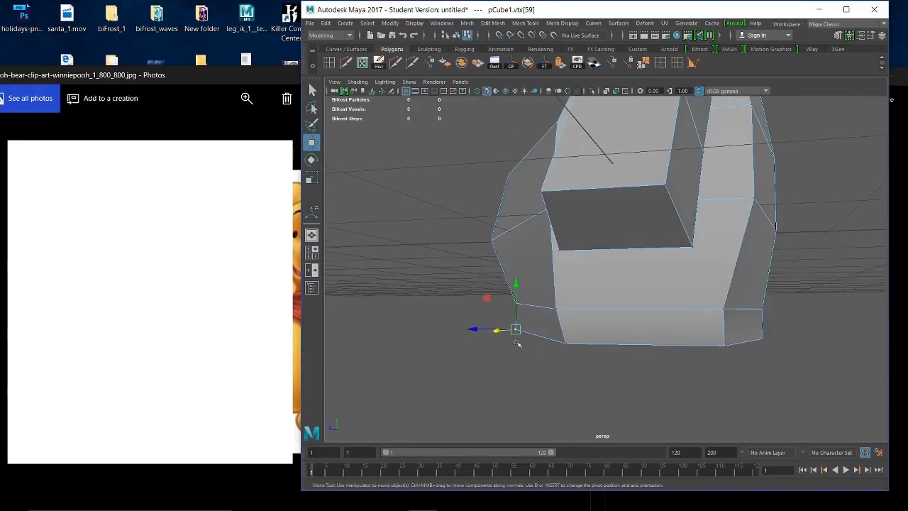
left_click_drag(475, 331, 487, 331)
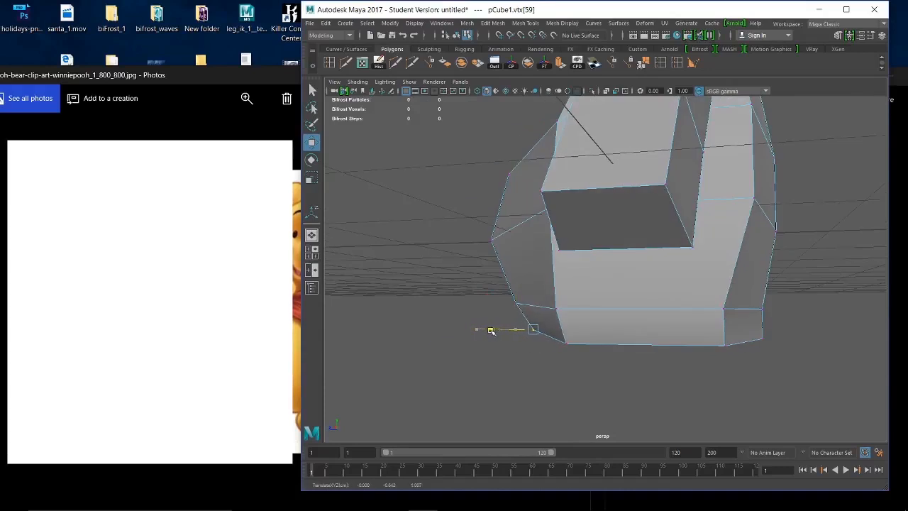
Move the back vertex of the body's bottom edge forward to round the base at the rear
left_click_drag(497, 287, 700, 320)
left_click_drag(630, 292, 659, 352)
left_click(699, 314)
left_click(715, 298)
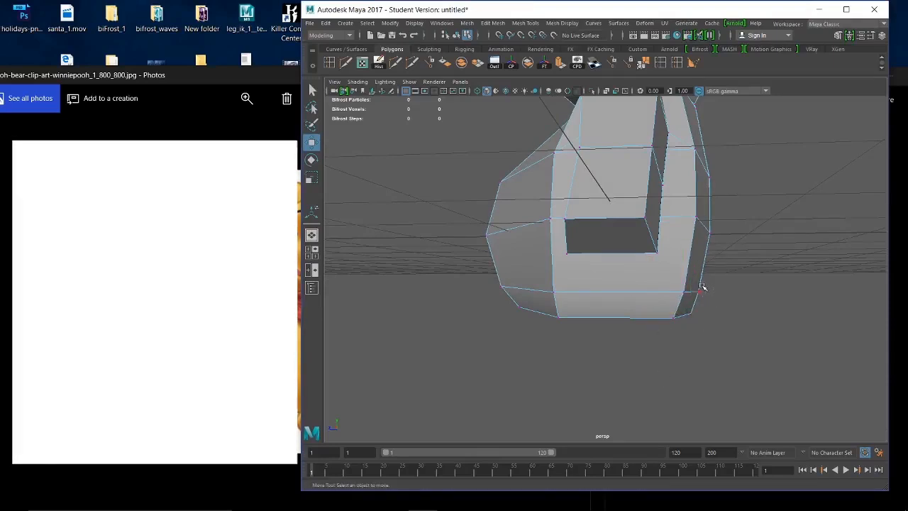
left_click(699, 289)
left_click_drag(655, 292, 744, 298, "alt")
scroll(723, 404, "down", 3)
scroll(723, 405, "down", 3)
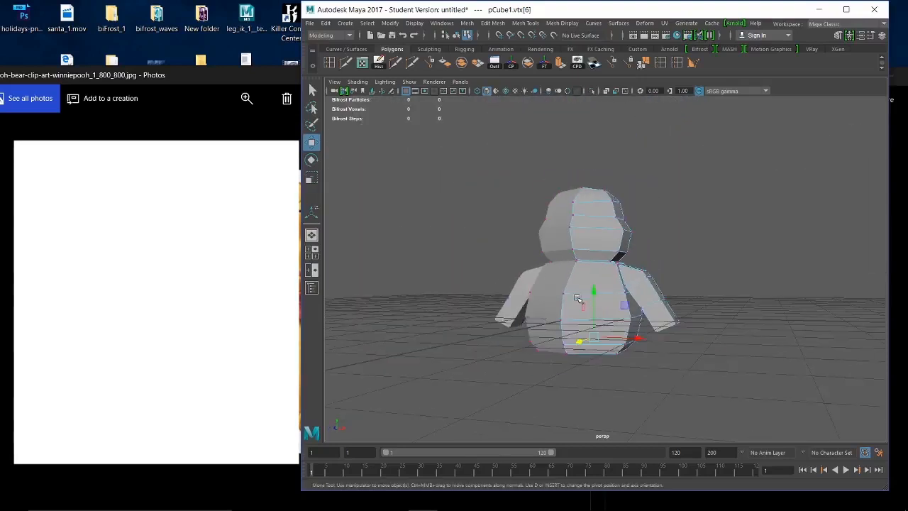
mouse_move(598, 499)
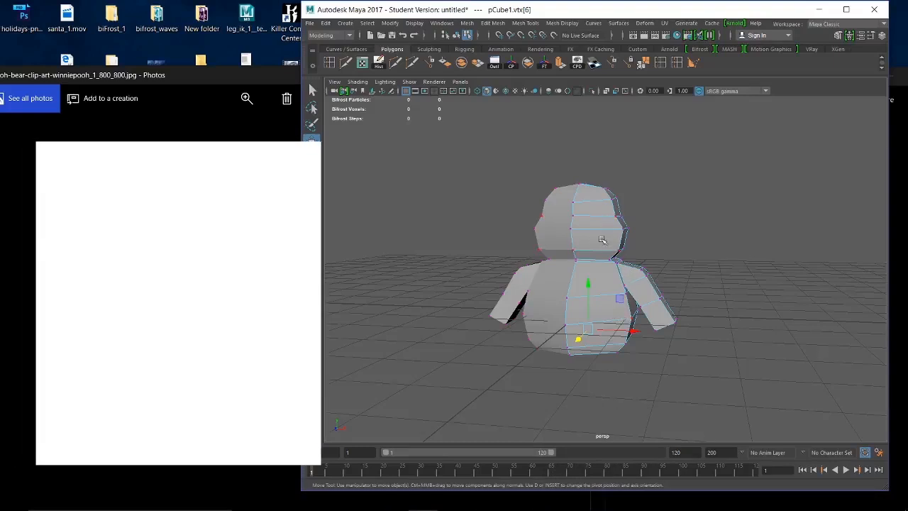
Cut a muzzle outline into the front of the head with Multi-Cut, across the two face rows beside the centre line
left_click_drag(531, 12, 646, 20)
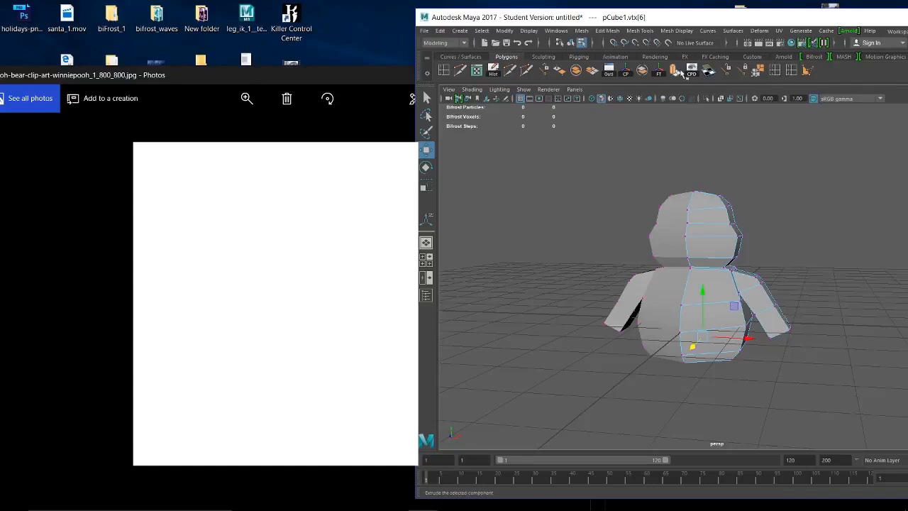
left_click(530, 74)
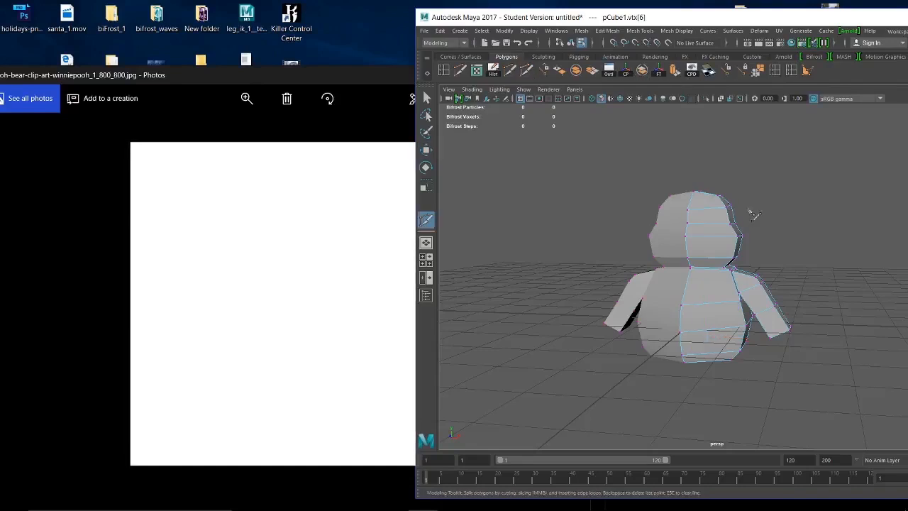
key("ctrl+z")
left_click(703, 223)
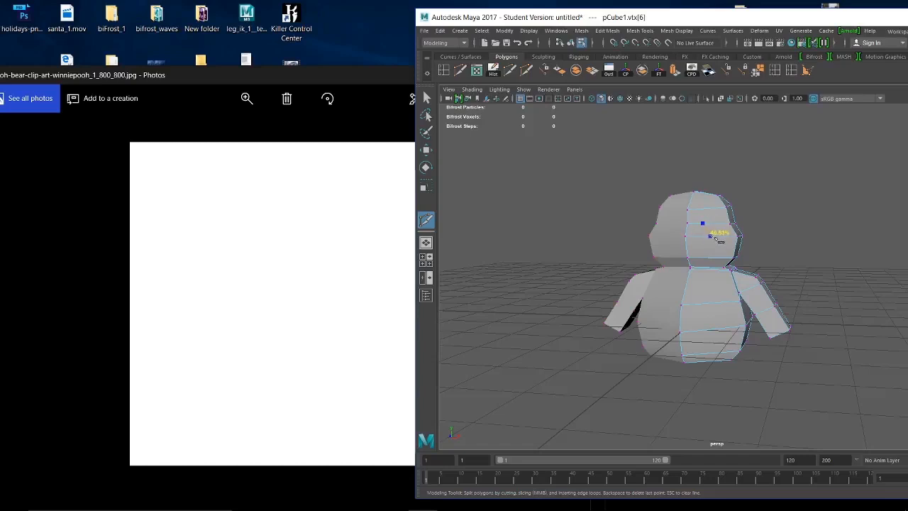
left_click(712, 236)
left_click(706, 259)
key("Return")
Extrude the two muzzle faces forward out of the head and scale their end slightly shorter vertically
right_click(733, 228)
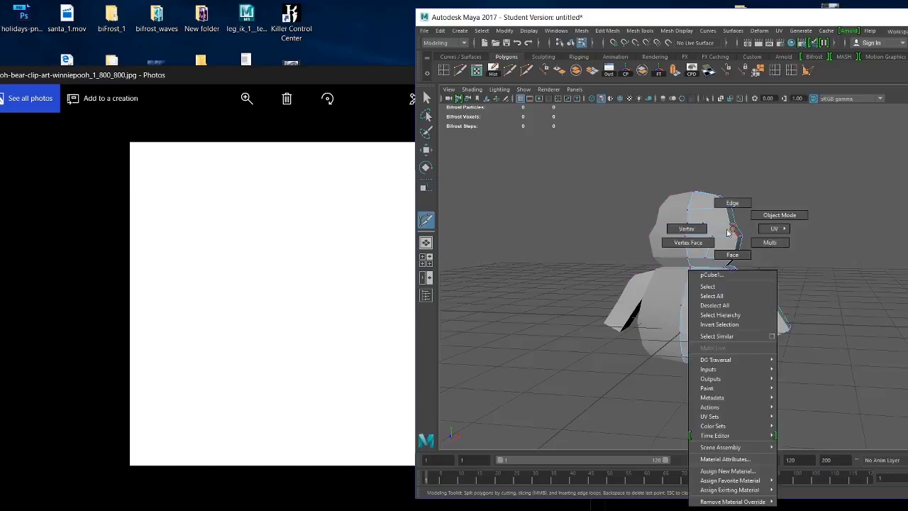
left_click(732, 255)
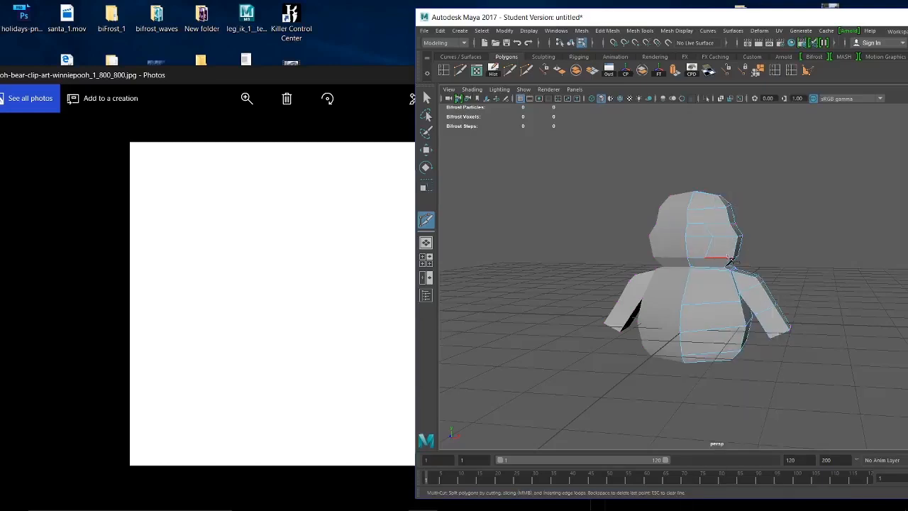
key("q")
left_click(695, 229)
left_click(700, 241, "shift")
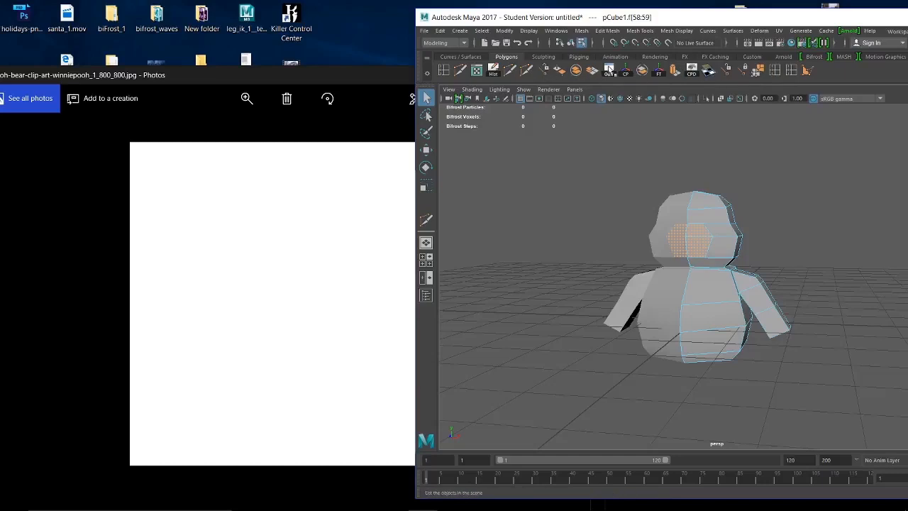
left_click(678, 72)
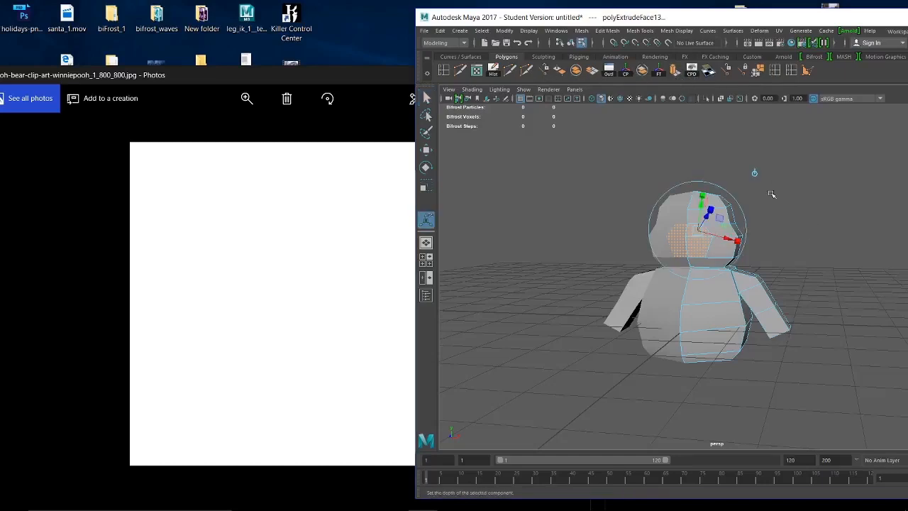
left_click_drag(746, 270, 660, 244, "alt")
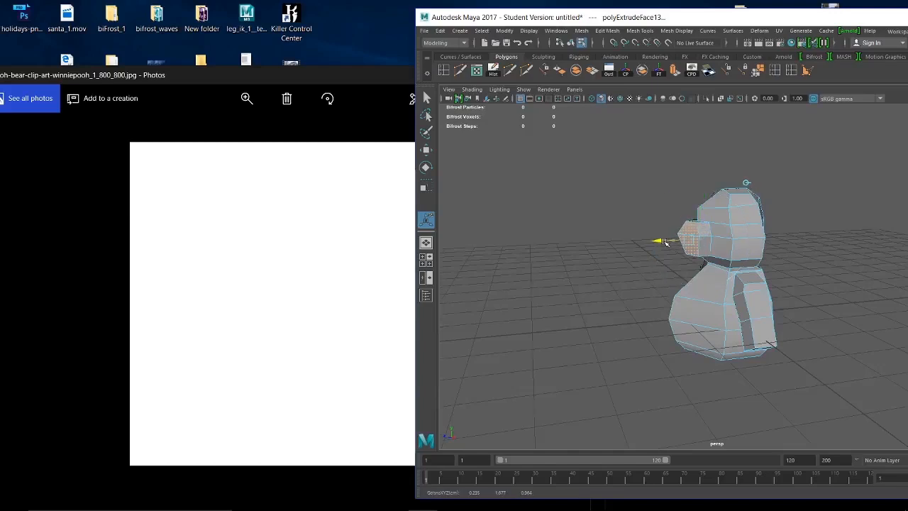
mouse_move(690, 207)
left_mouse_down()
mouse_move(688, 199)
mouse_move(688, 209)
left_mouse_up()
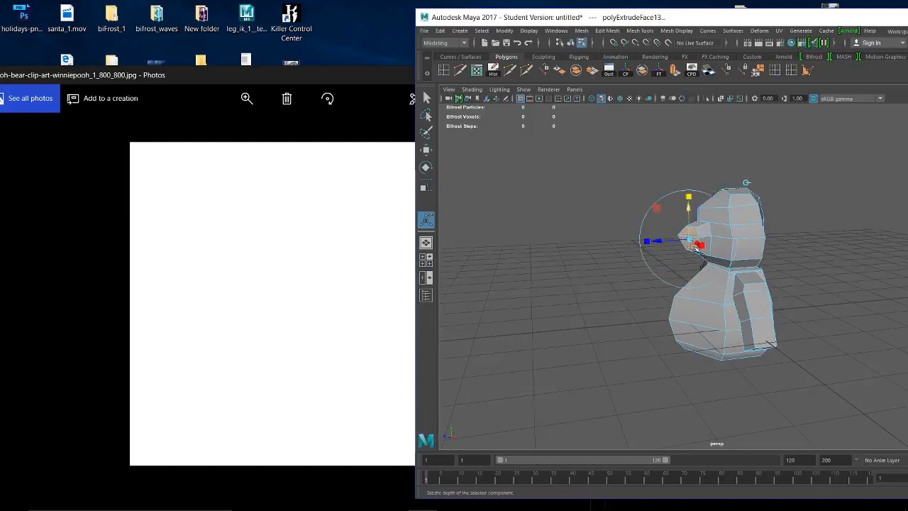
Try to scale the muzzle's front face narrower across its width
left_click_drag(696, 288, 752, 292, "alt")
right_click_drag(752, 293, 793, 377, "alt")
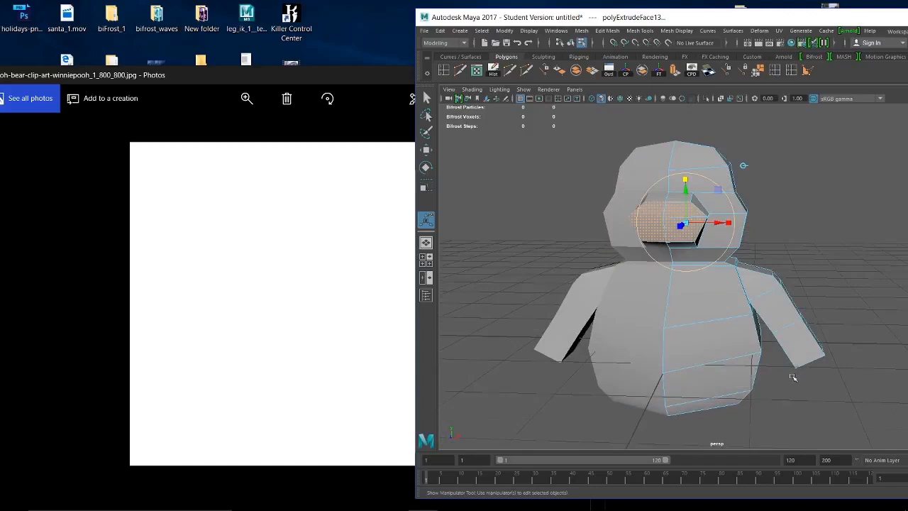
left_click_drag(729, 224, 698, 229)
key("ctrl+z")
Move the muzzle's side, upper and lower vertices individually inward toward the centre line to give it a rounder, narrower outline
right_click_drag(698, 230, 658, 220)
left_click(713, 217)
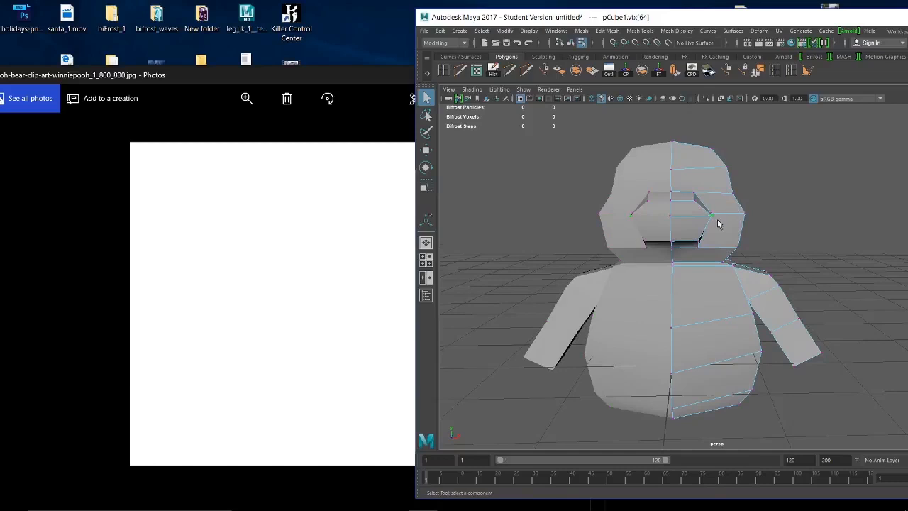
key("w")
left_click_drag(733, 219, 717, 202)
left_click(696, 201)
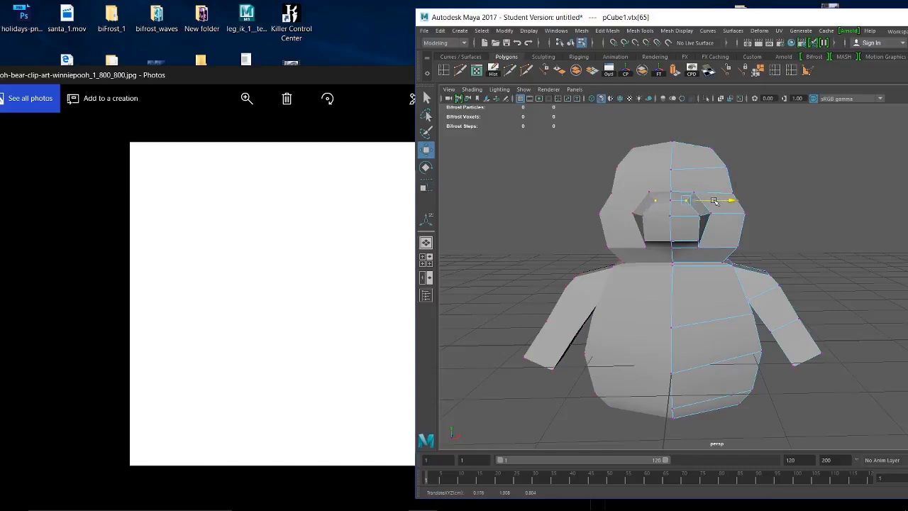
left_click(692, 191)
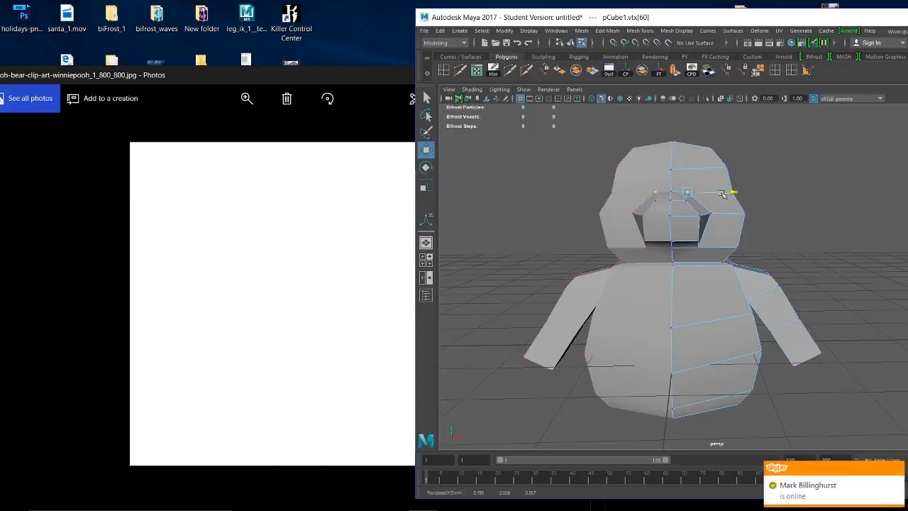
left_click(700, 245)
left_click_drag(738, 240, 731, 240)
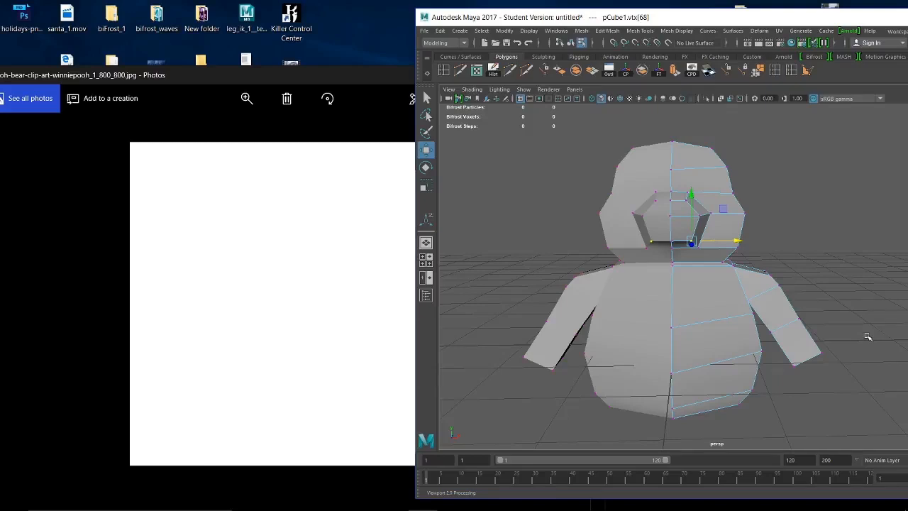
mouse_move(454, 505)
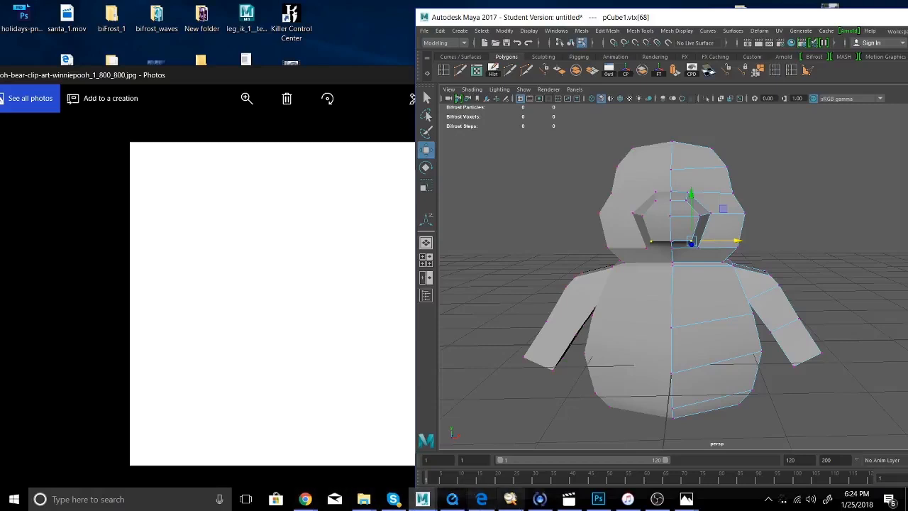